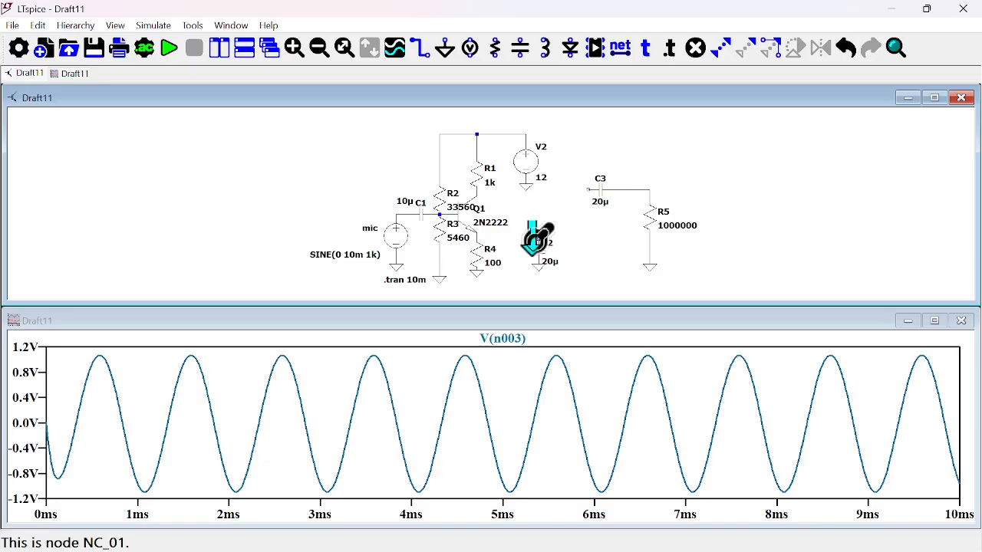
Step: Wire the upper end of C2 to the emitter node above R4 and rerun the transient simulation
click(170, 48)
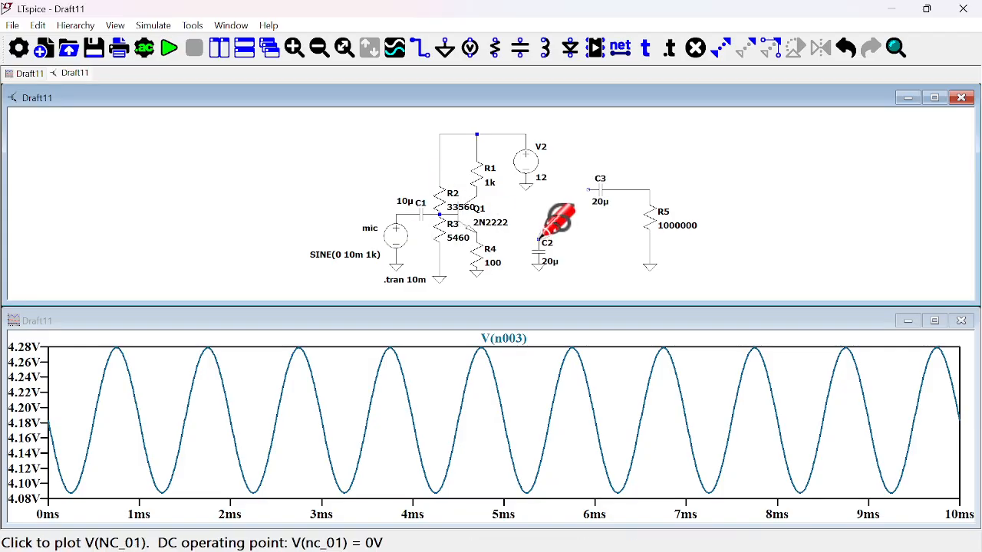
key(w)
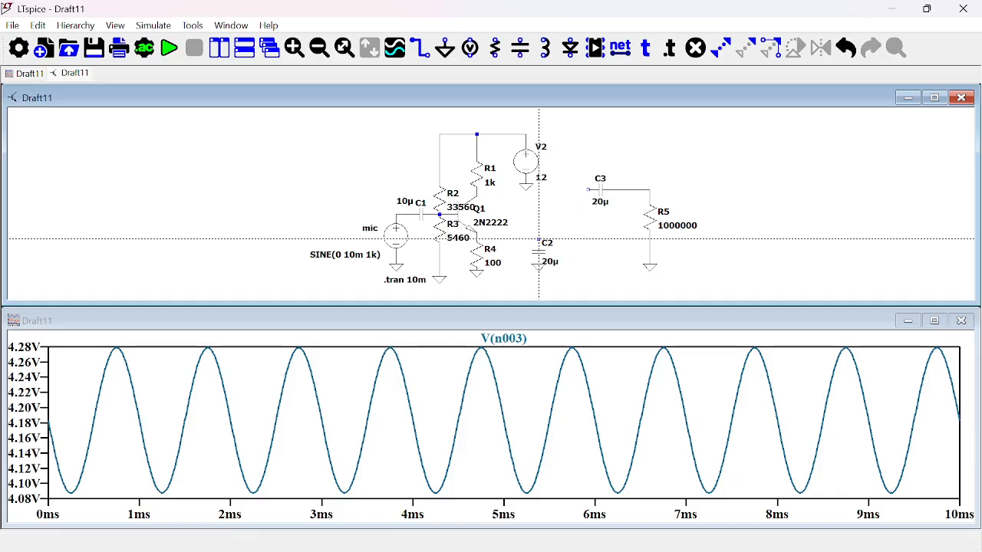
click(540, 239)
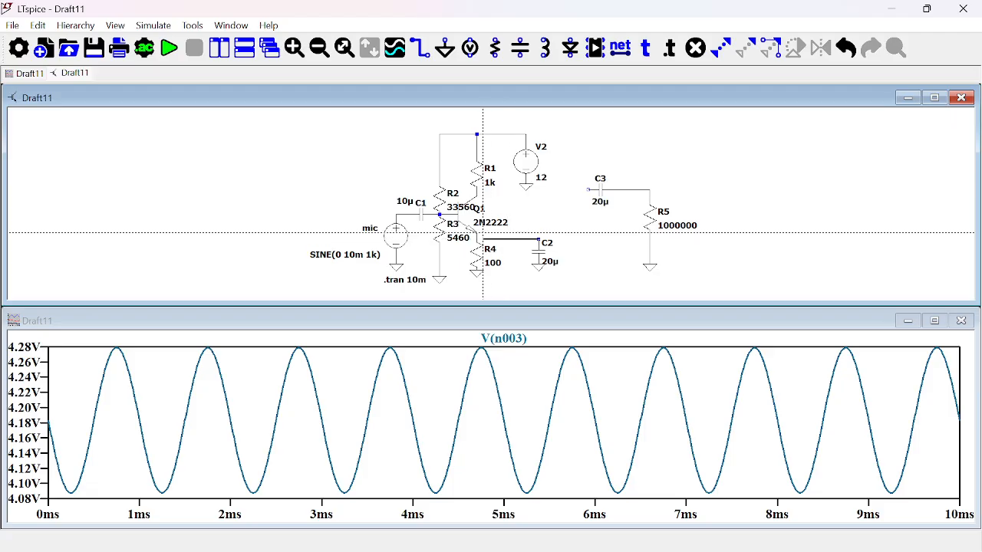
click(477, 238)
key(Escape)
click(170, 49)
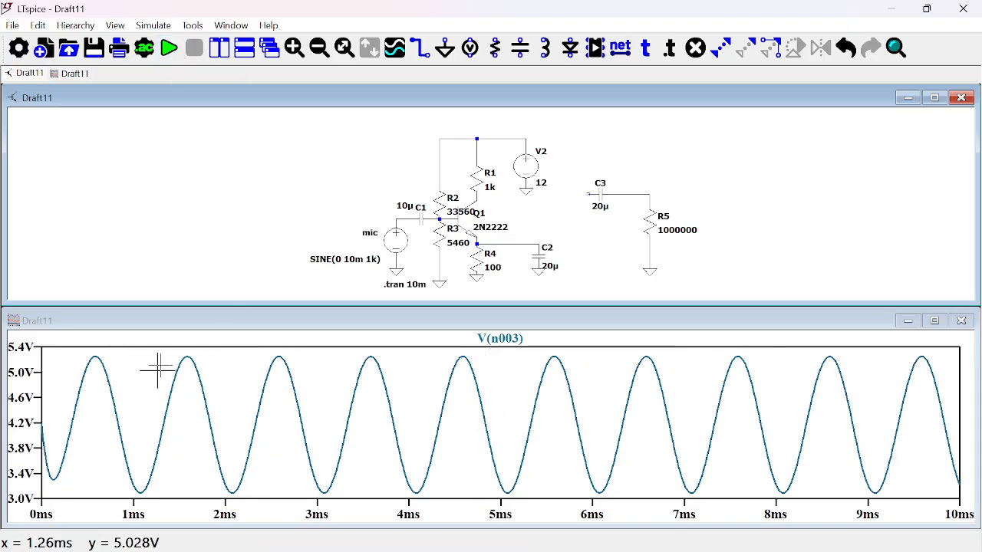
Step: Wire C3 between Q1's collector node and the upper end of R5, and rerun the simulation
drag(333, 187, 333, 173)
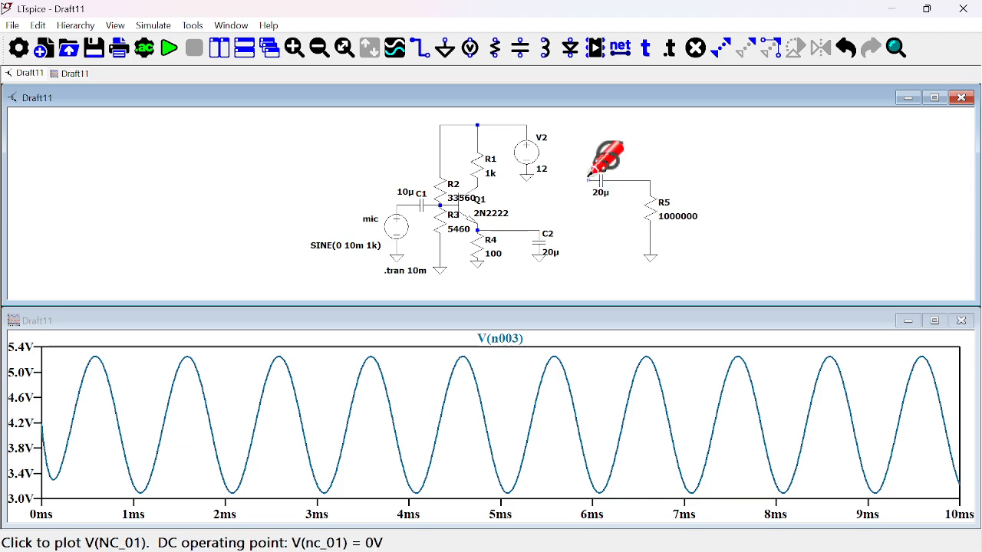
key(F3)
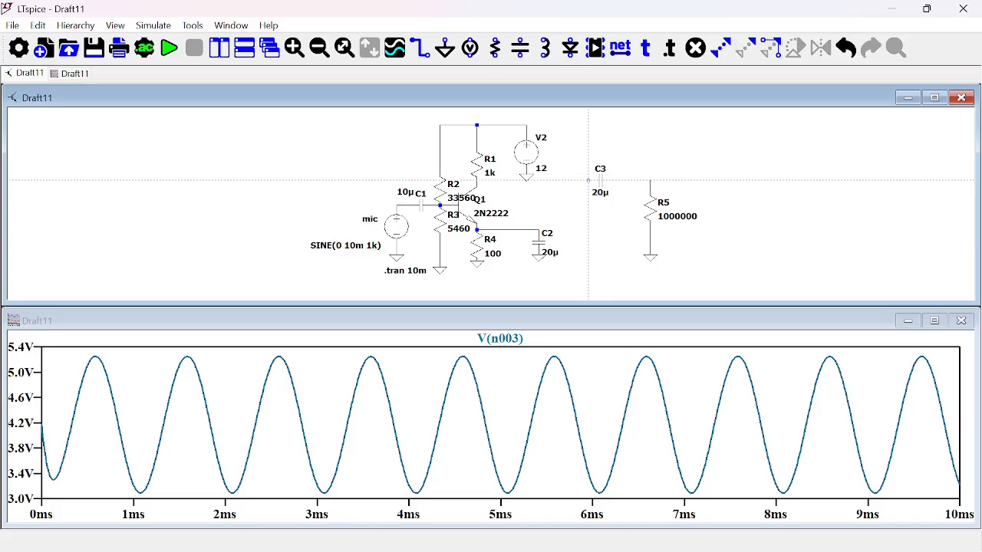
click(589, 180)
click(476, 182)
key(Escape)
click(606, 180)
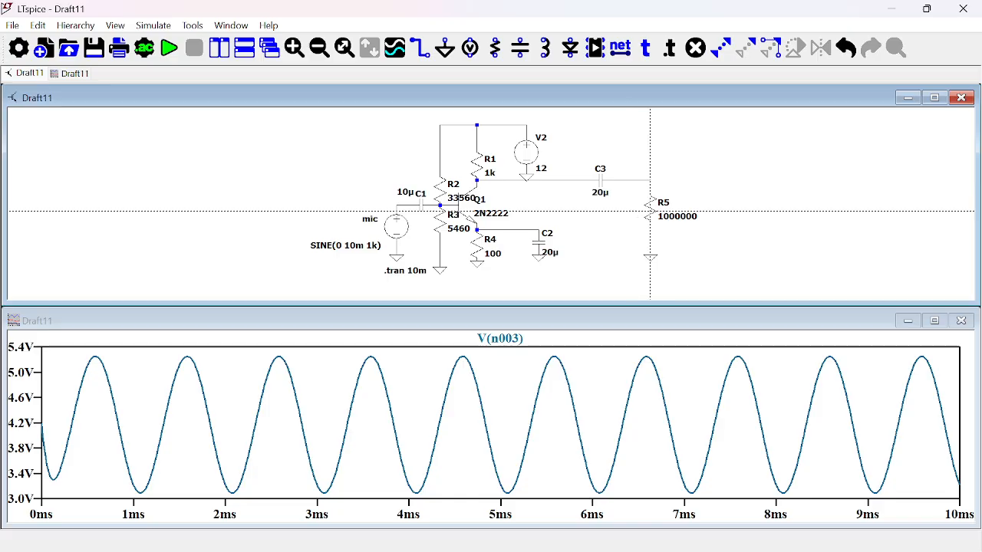
click(650, 181)
key(Escape)
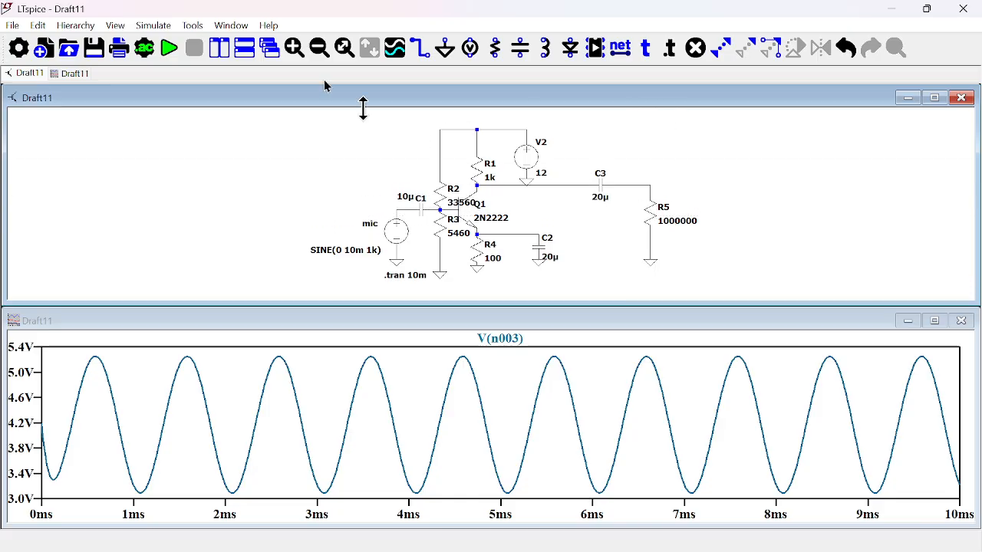
click(170, 49)
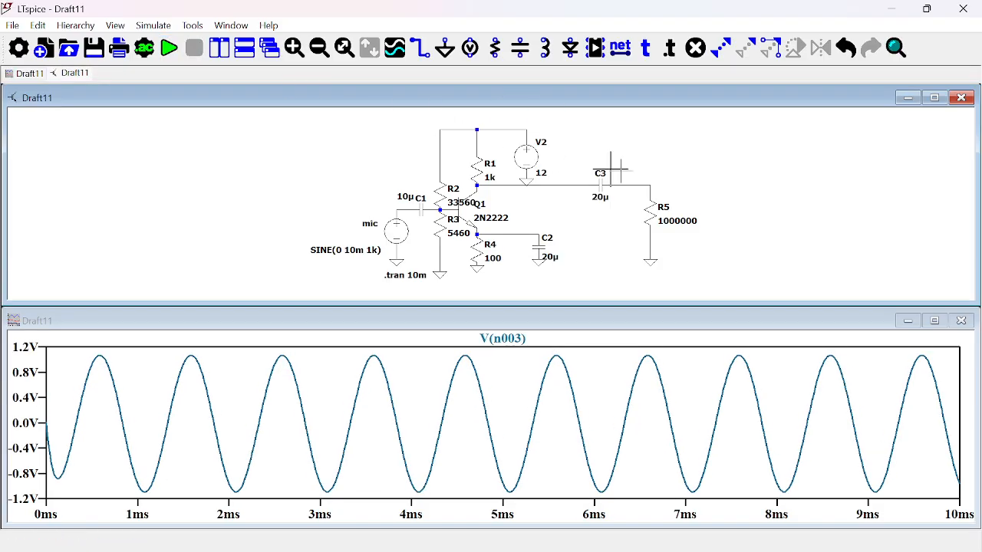
Step: Add the mic source's voltage to the plot and rerun the simulation with C2 disconnected from Q1's emitter
key(F3)
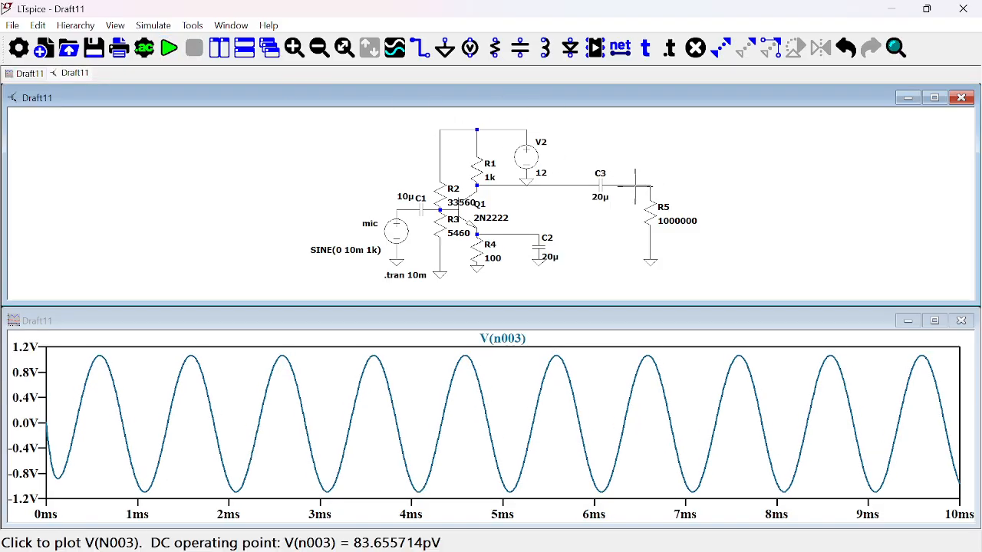
click(399, 207)
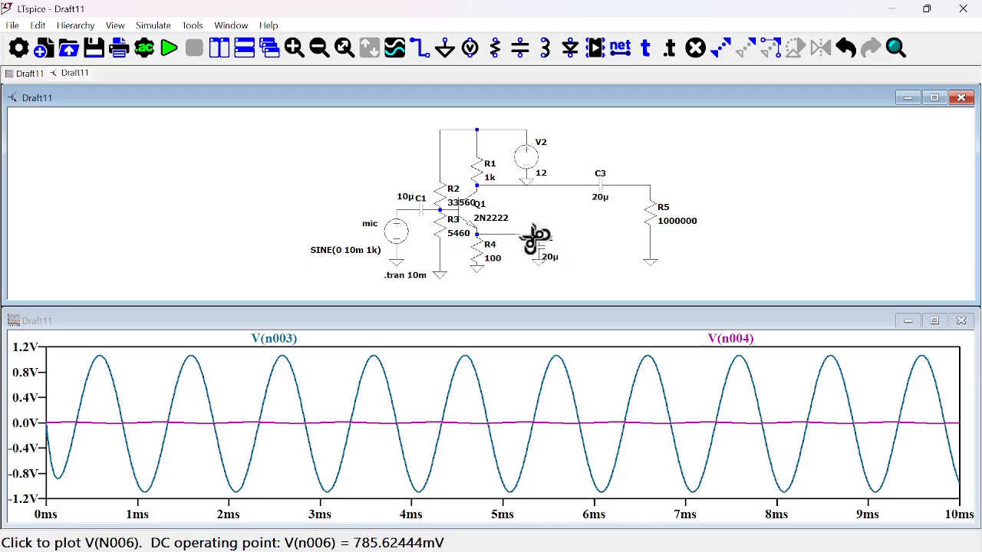
click(171, 49)
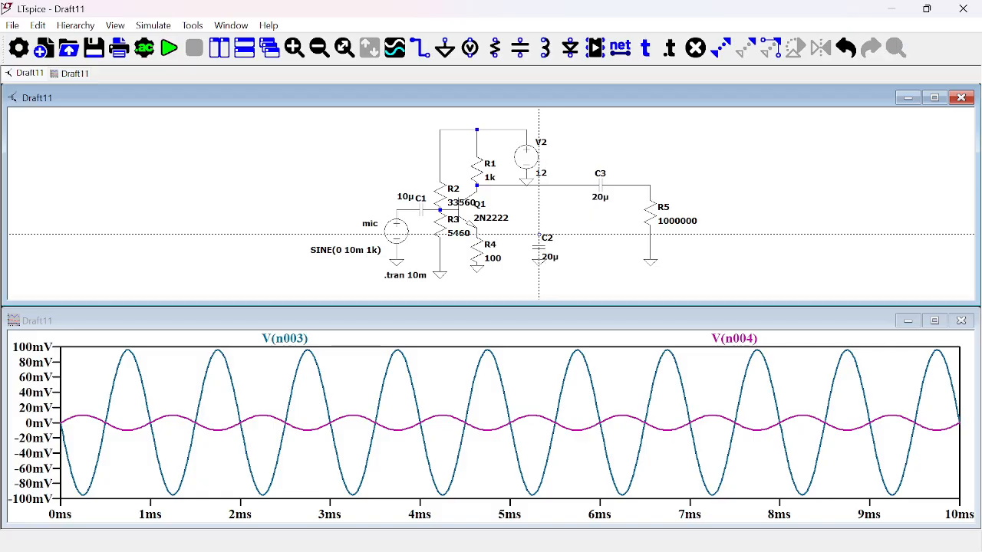
Step: Reconnect C2 to the emitter node above R4 with a wire and run the simulation again
click(539, 234)
click(477, 234)
click(170, 48)
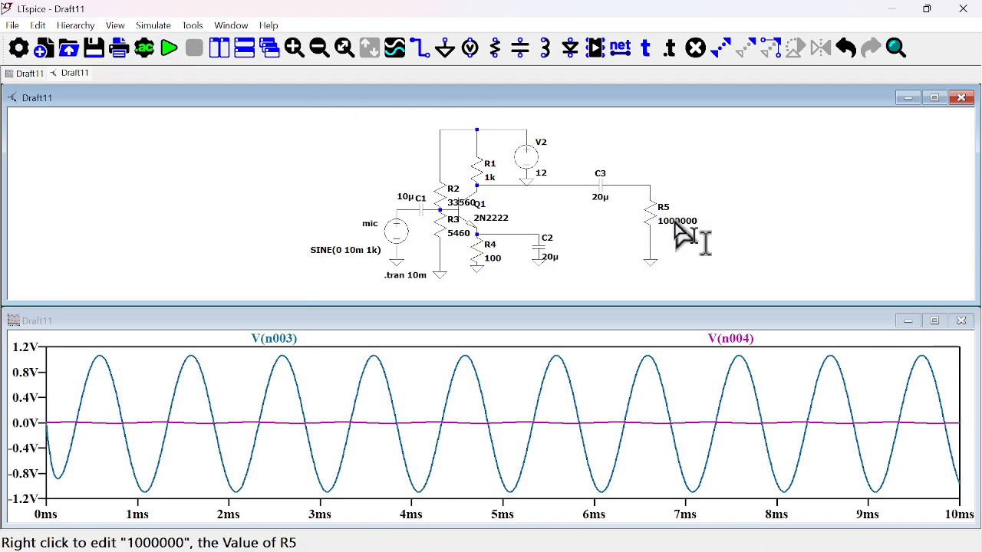
Step: Set the resistance of load resistor R5 to 8 ohms and rerun the simulation
right_click(652, 223)
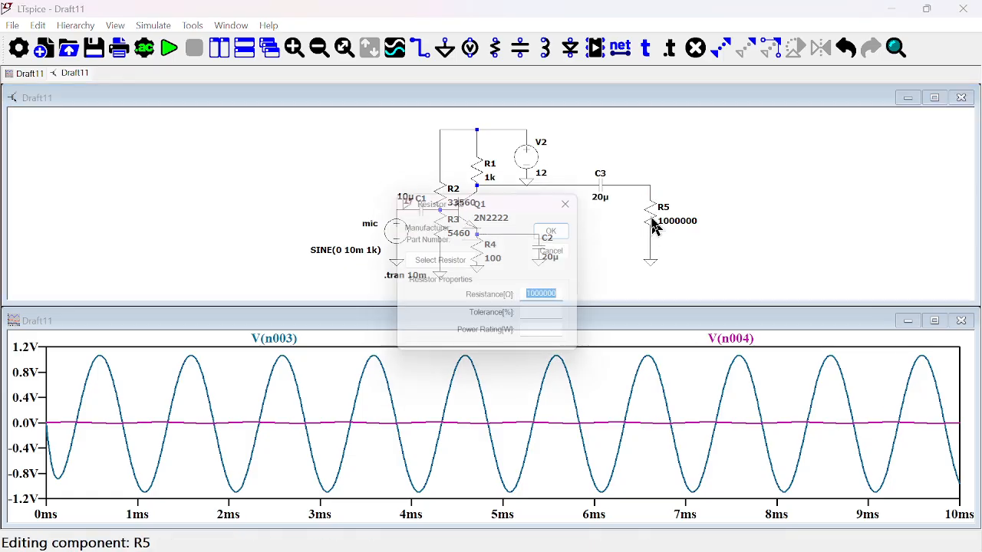
text(8)
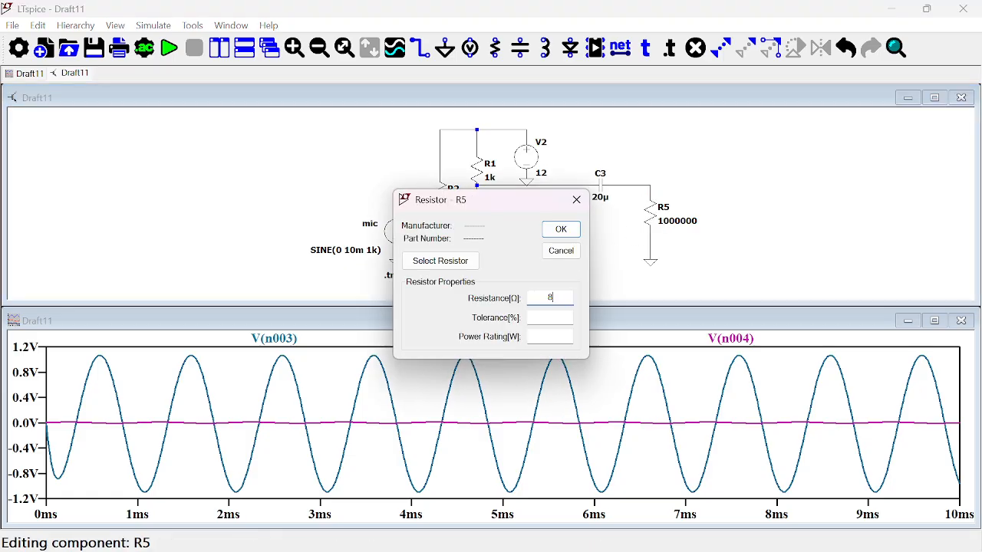
click(560, 231)
click(168, 51)
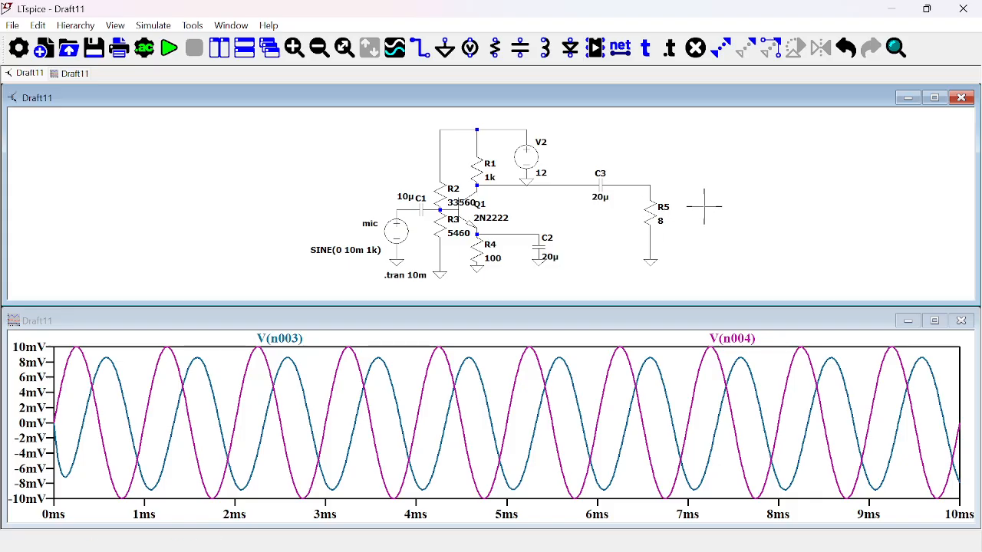
Step: Place a second NPN transistor to the right of load resistor R5
key(F2)
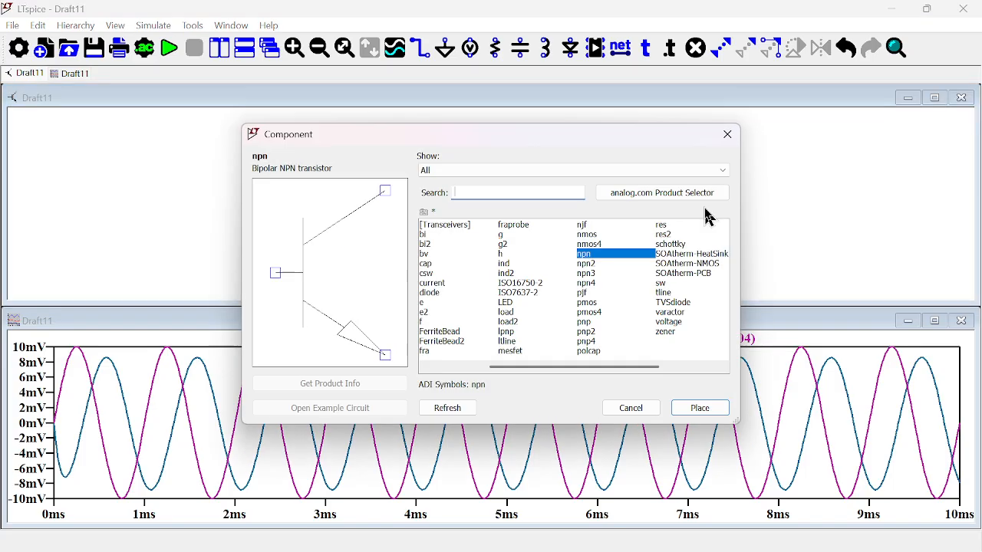
click(695, 415)
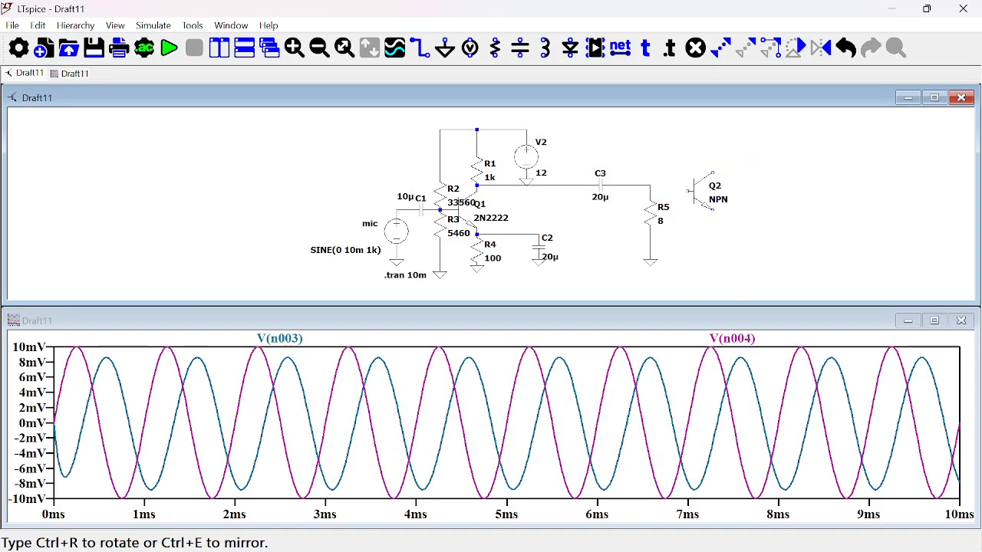
click(695, 191)
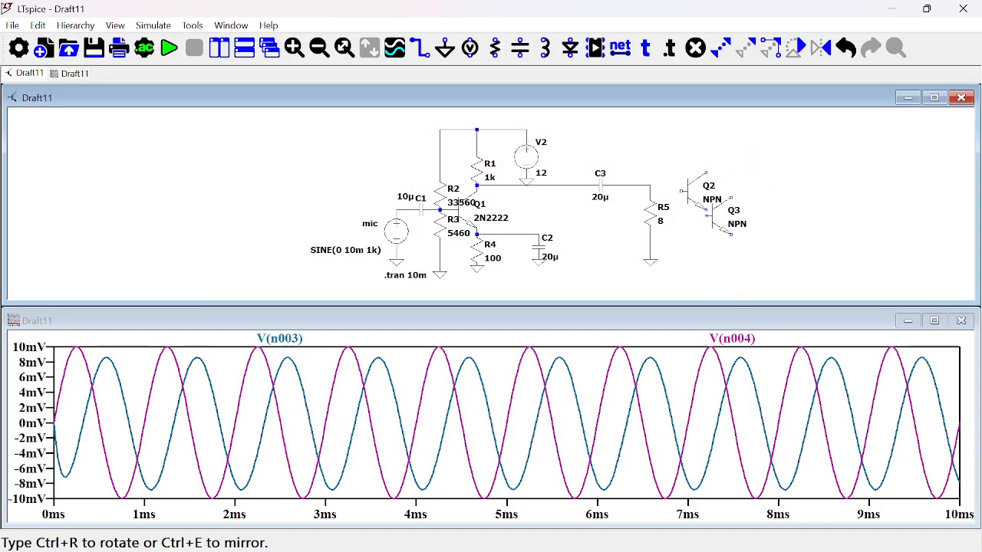
key(Escape)
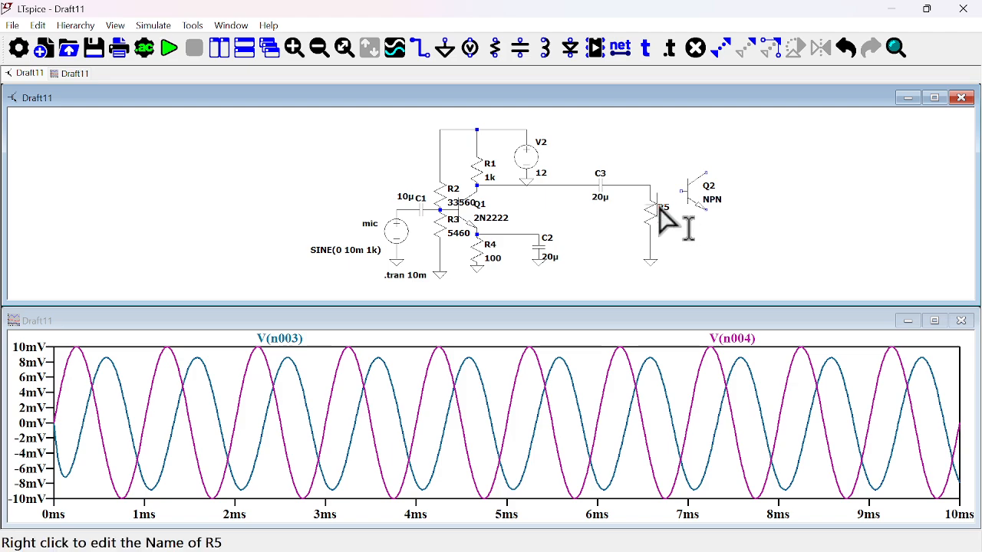
Step: Delete load resistor R5 and its connecting wires, leaving its ground symbol in place
key(F5)
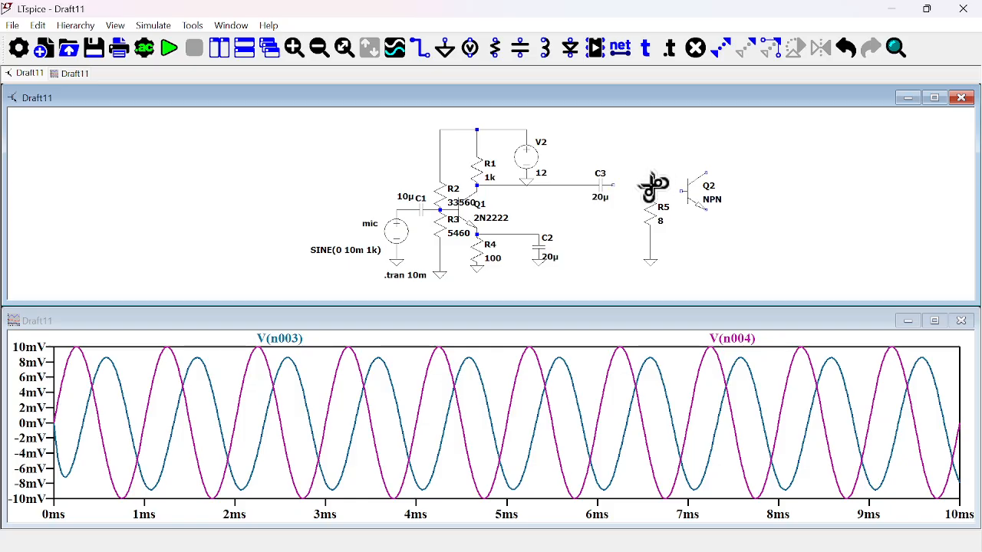
click(651, 204)
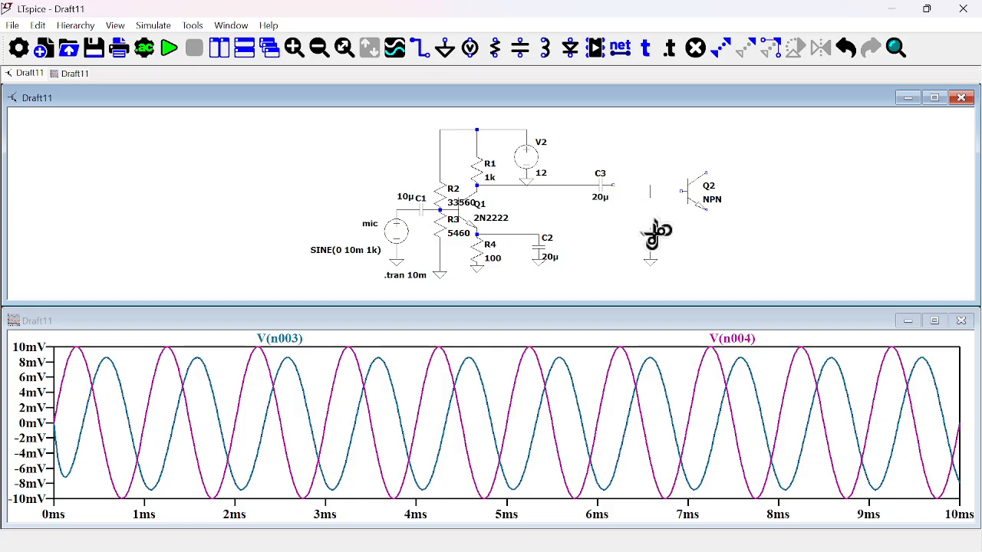
click(650, 192)
key(Escape)
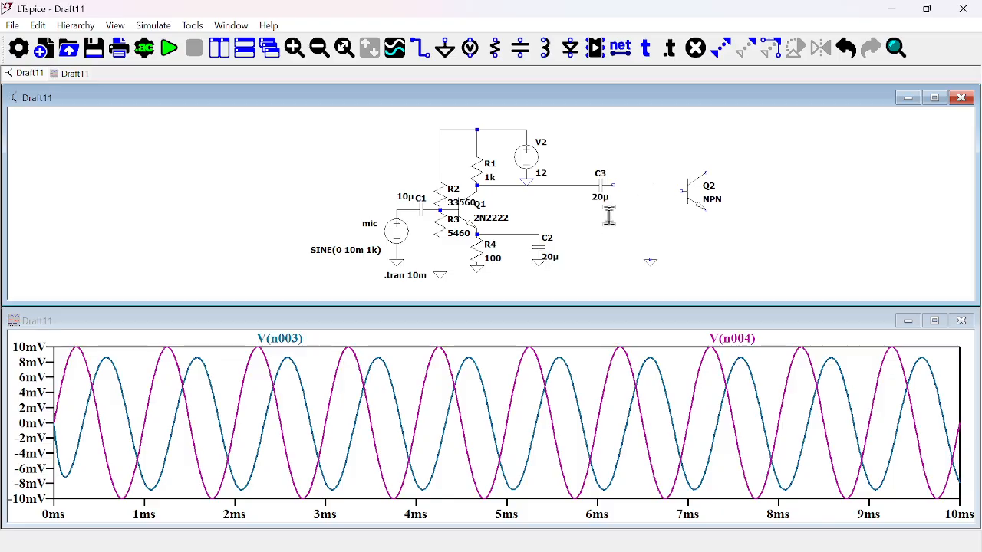
Step: Wire the free end of C3 to the base of transistor Q2
key(F3)
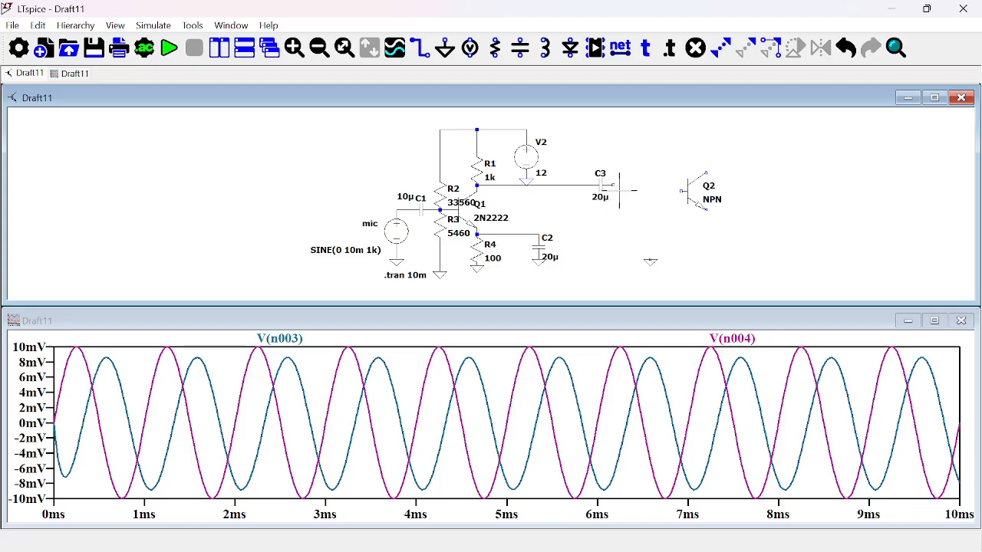
key(w)
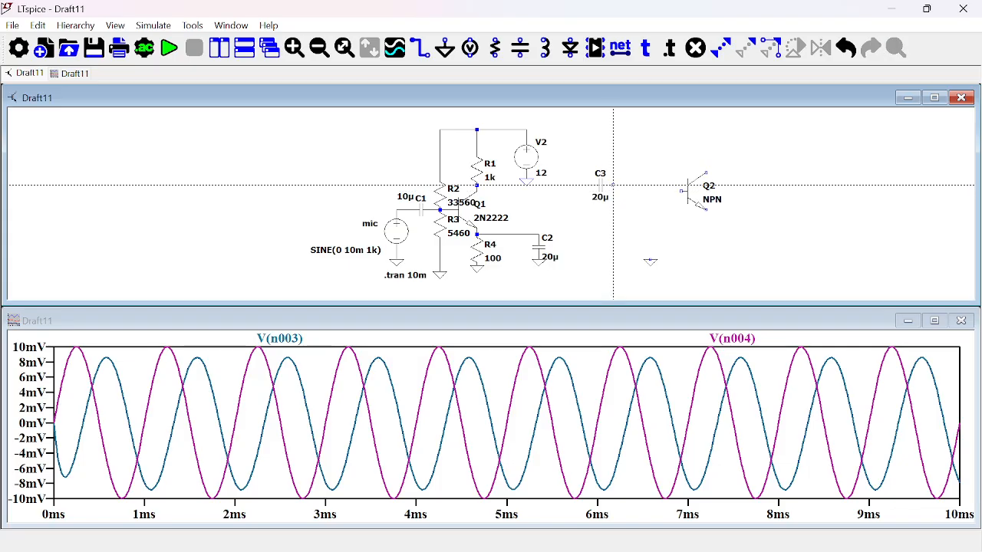
click(670, 185)
click(687, 190)
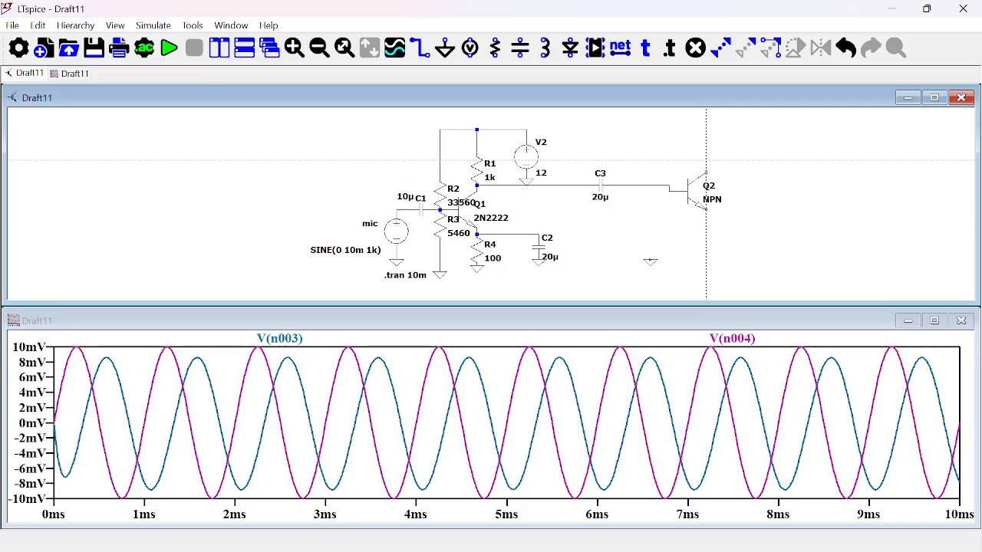
Step: Wire the collector of Q2 to the positive terminal of supply V2
click(705, 174)
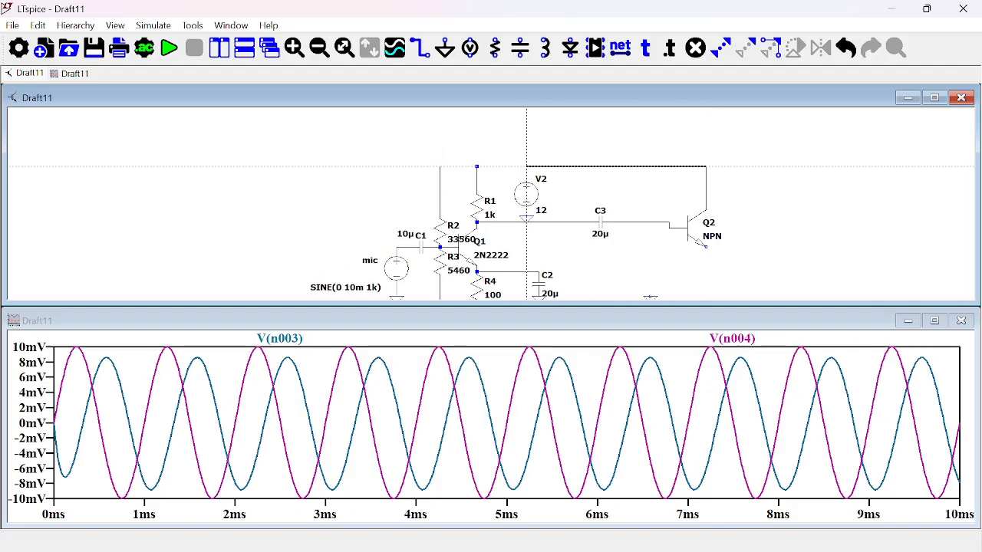
click(526, 166)
scroll(564, 185, down, 2)
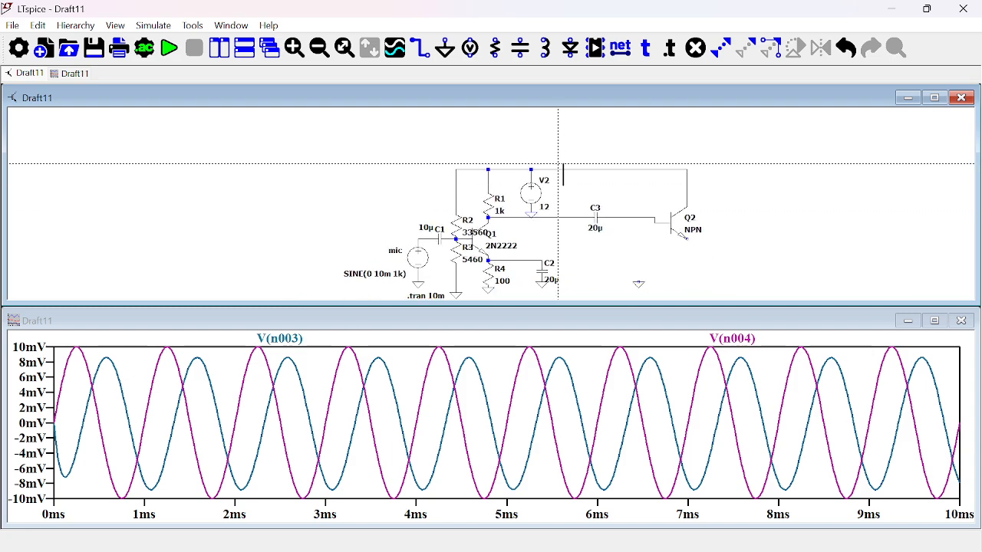
key(Escape)
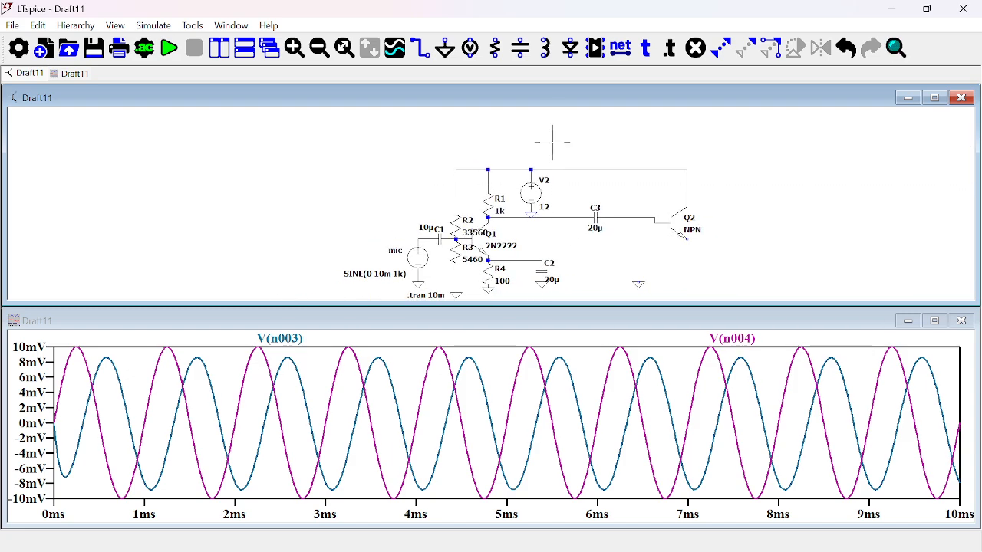
Step: Maximize the schematic window and place a new resistor directly below Q2, attached to its emitter
drag(553, 142, 516, 108)
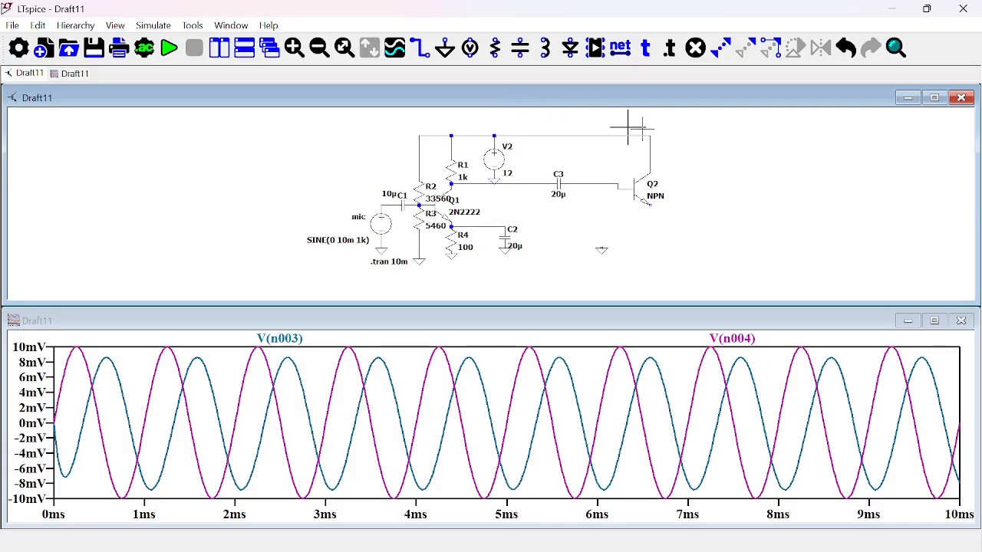
click(937, 102)
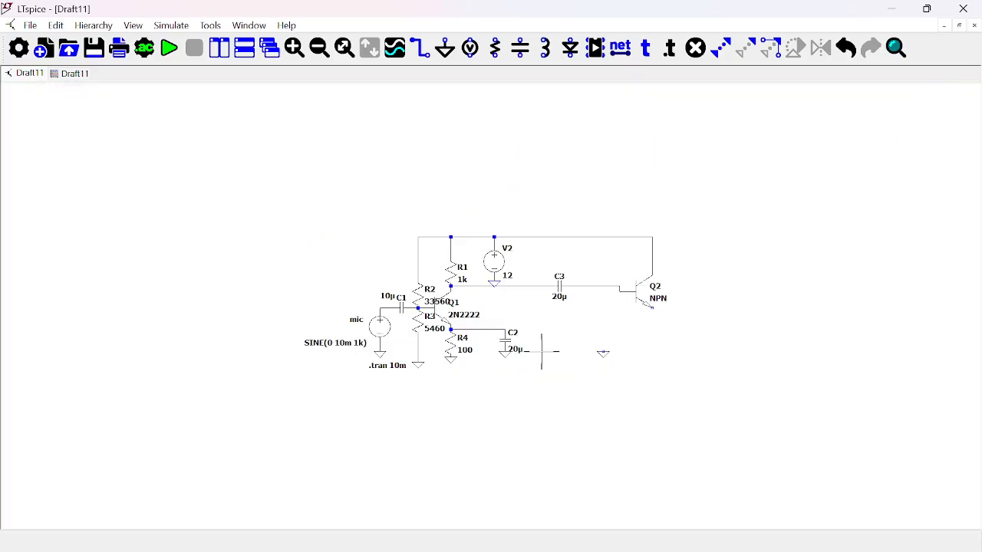
scroll(538, 347, down, 2)
scroll(541, 351, up, 3)
scroll(542, 350, up, 1)
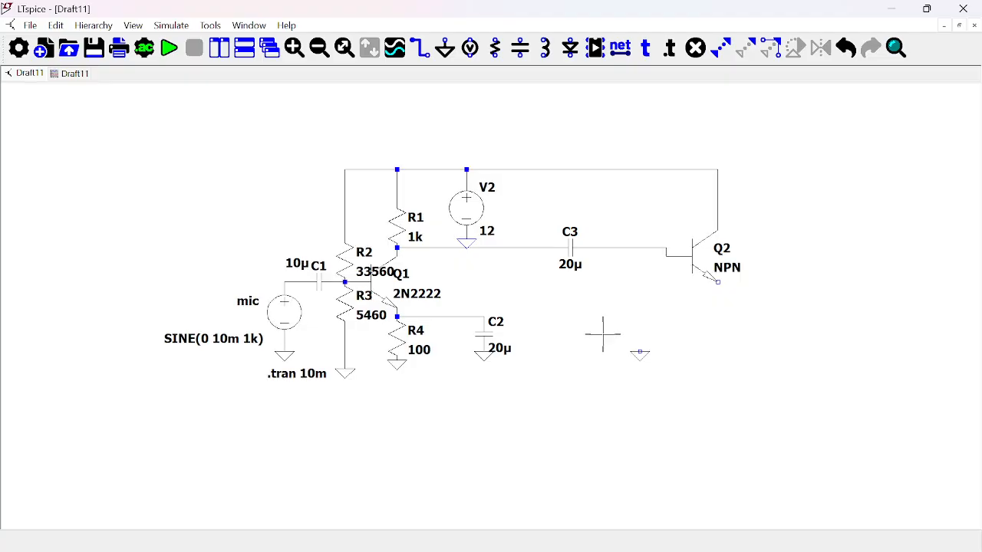
drag(603, 333, 521, 297)
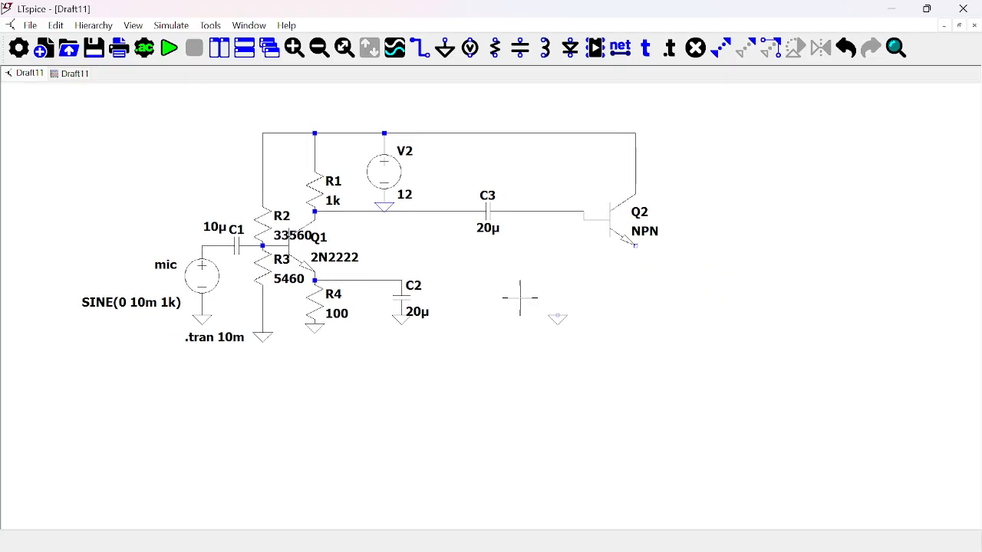
key(r)
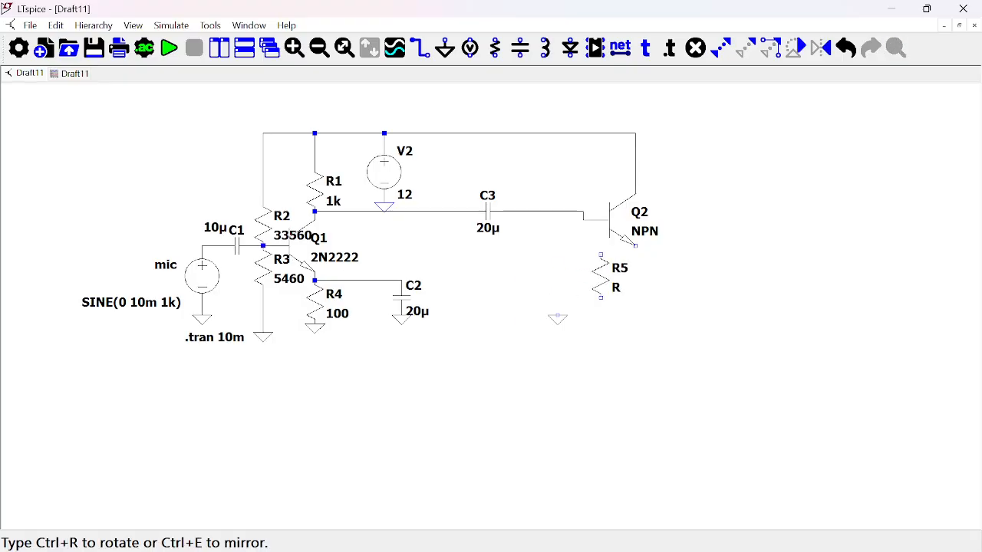
click(635, 246)
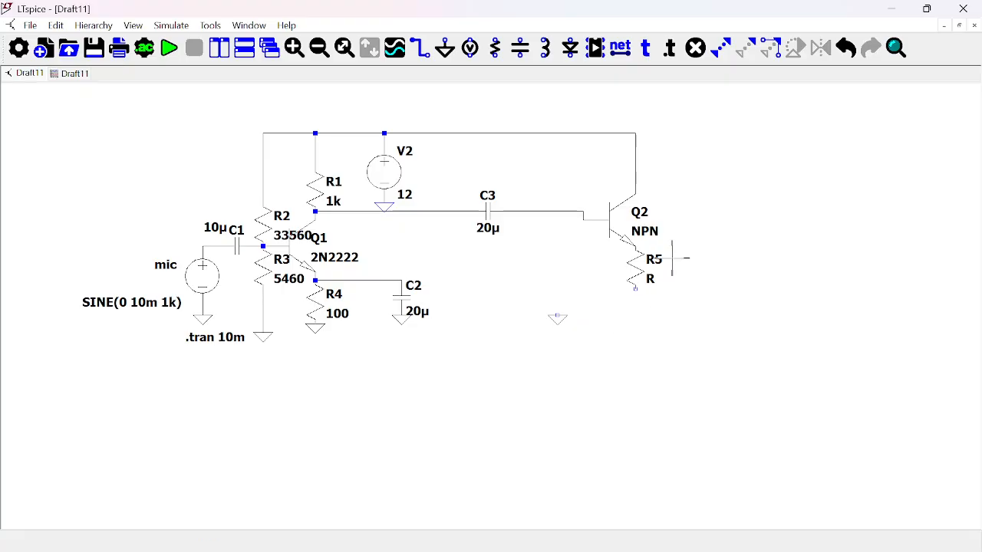
Step: Set R5's resistance to 100 Ω and move its value label slightly lower beside the resistor
right_click(635, 269)
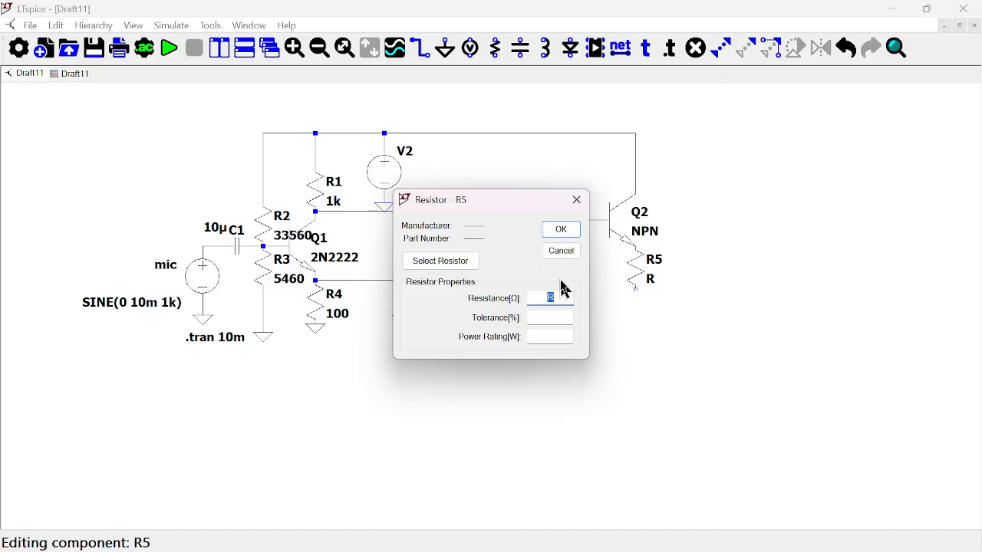
text(100)
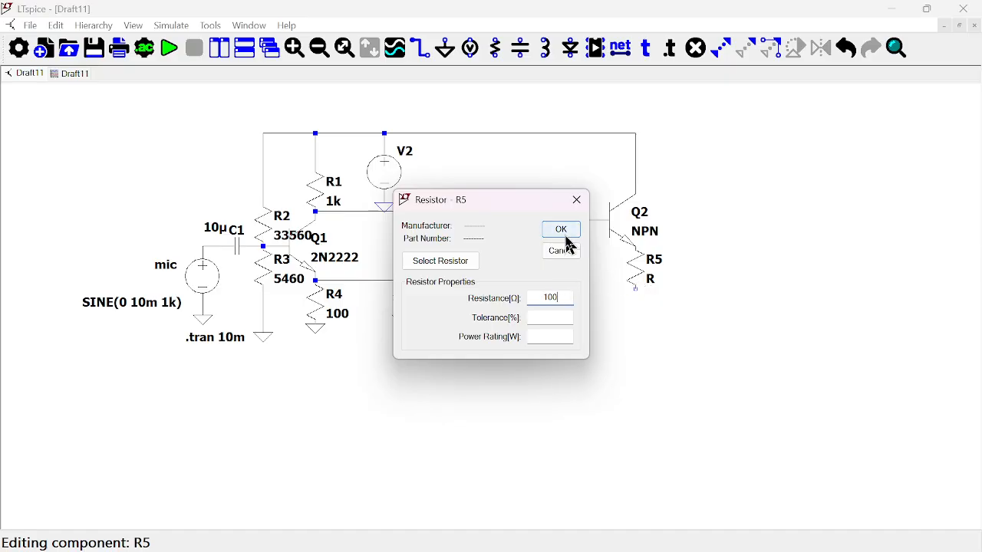
click(572, 232)
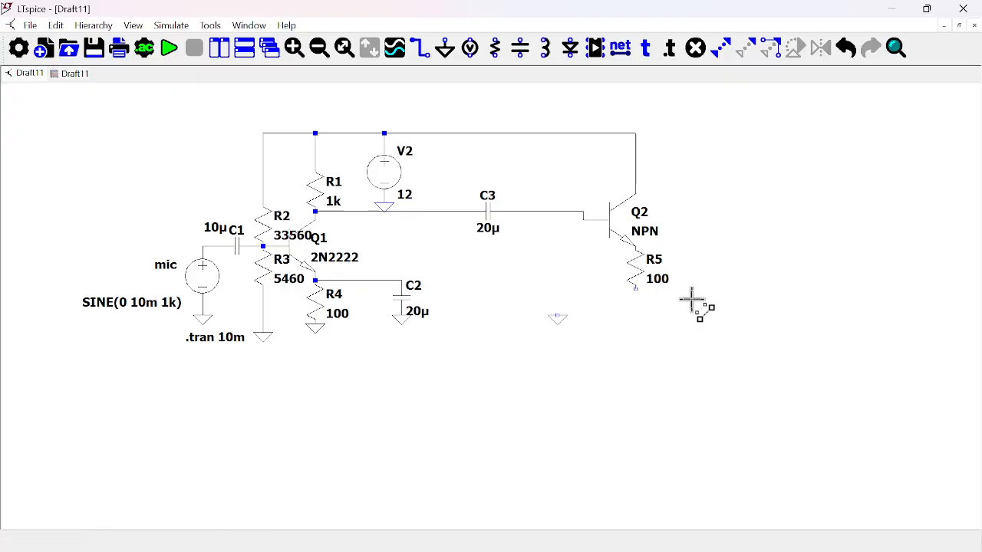
drag(691, 300, 605, 241)
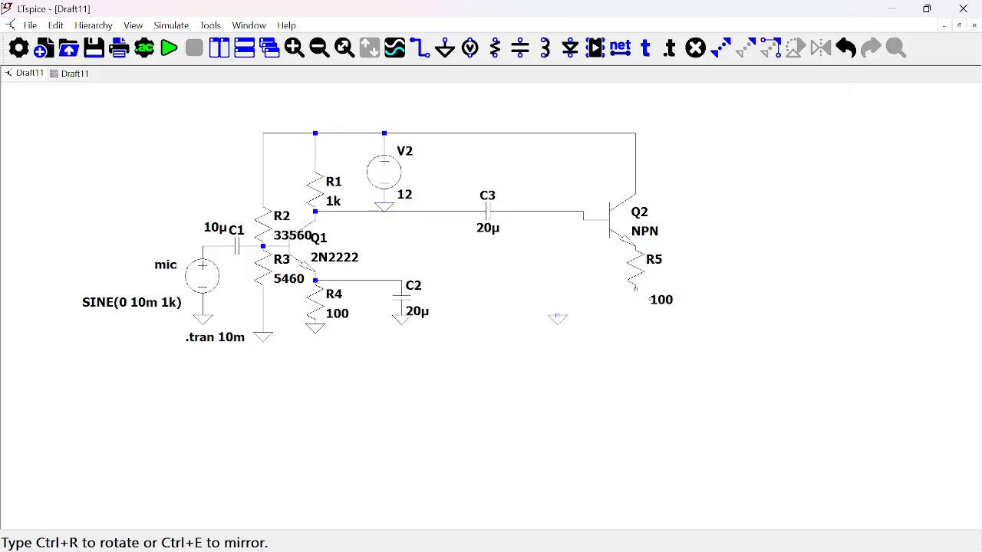
click(656, 298)
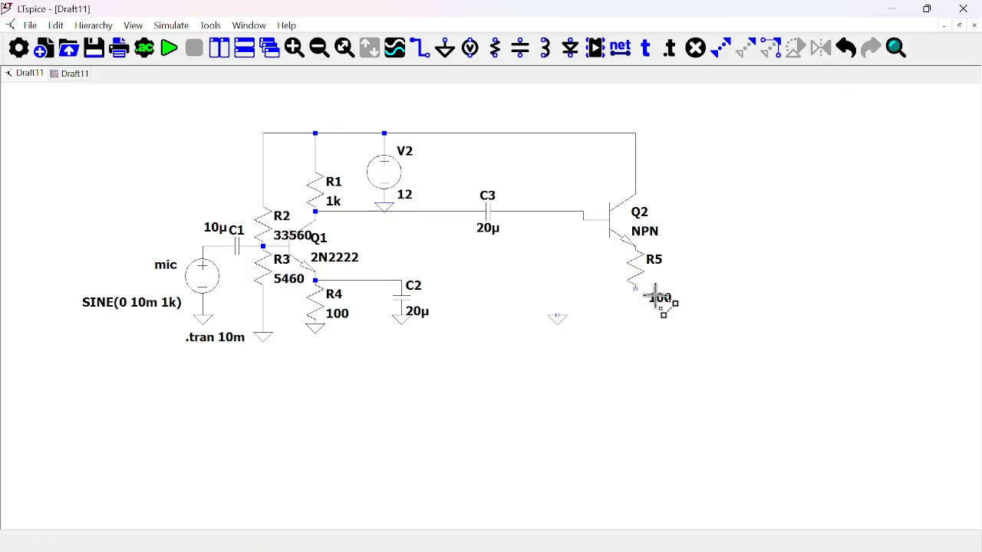
drag(697, 335, 624, 249)
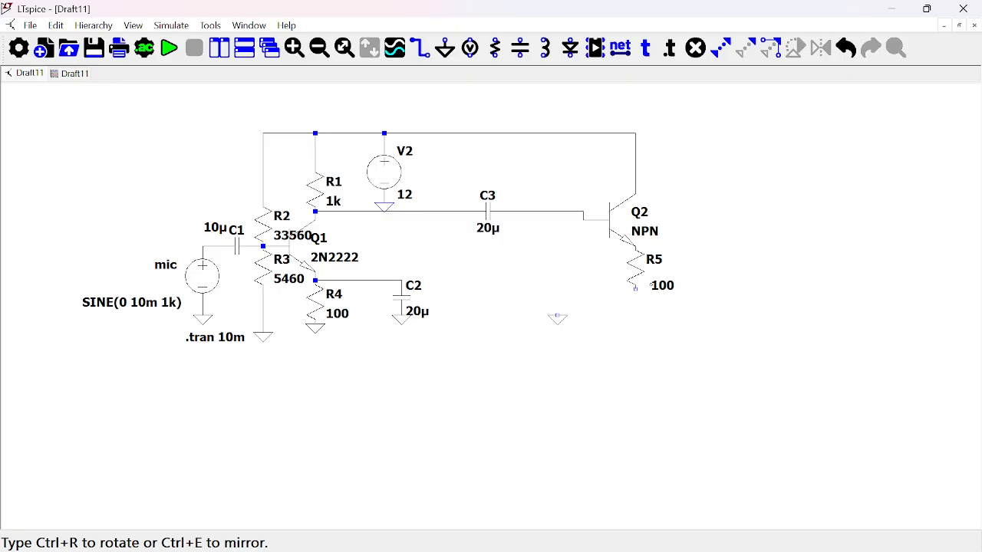
click(648, 285)
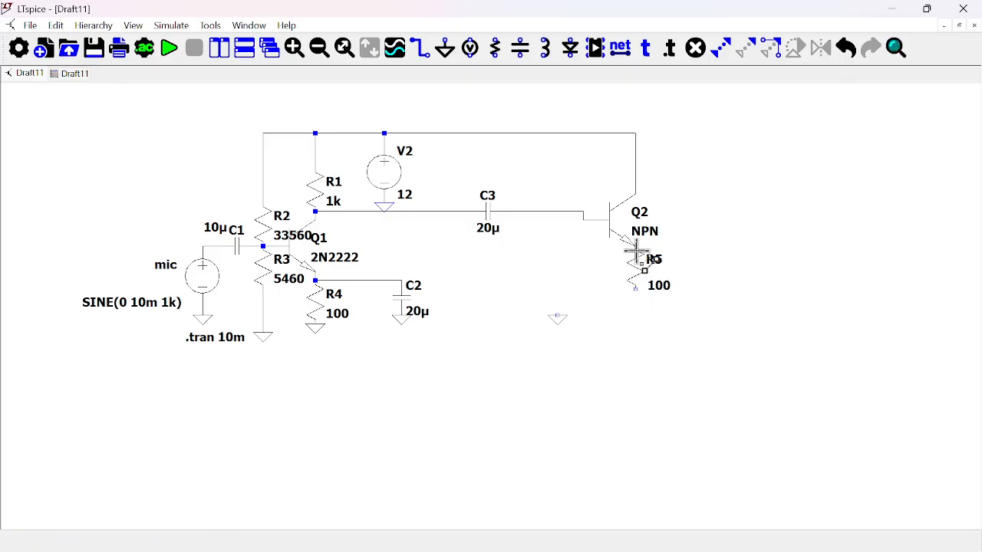
Step: Wire Q2's emitter out to the right and place a new vertical load resistor hanging from the end of that wire
key(F3)
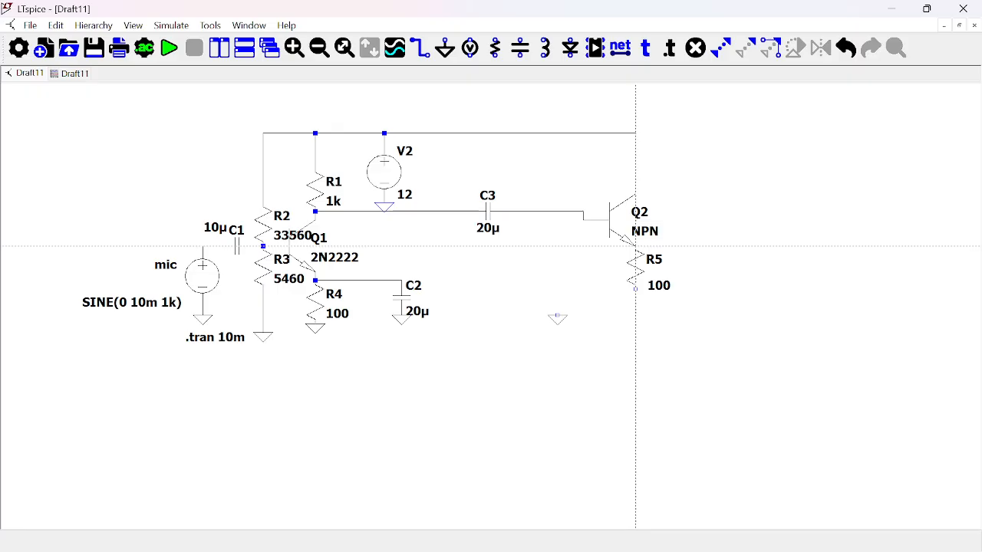
click(636, 246)
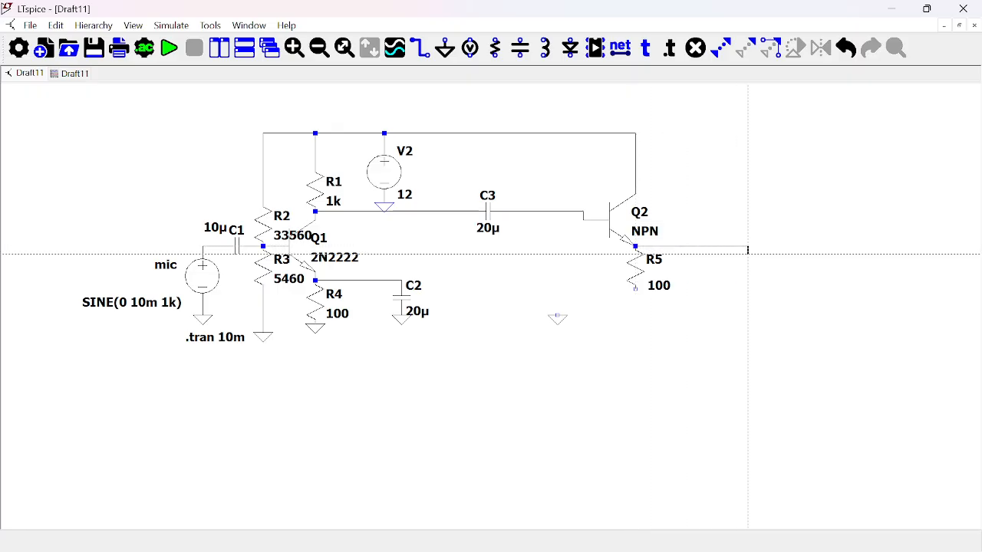
click(748, 248)
key(r)
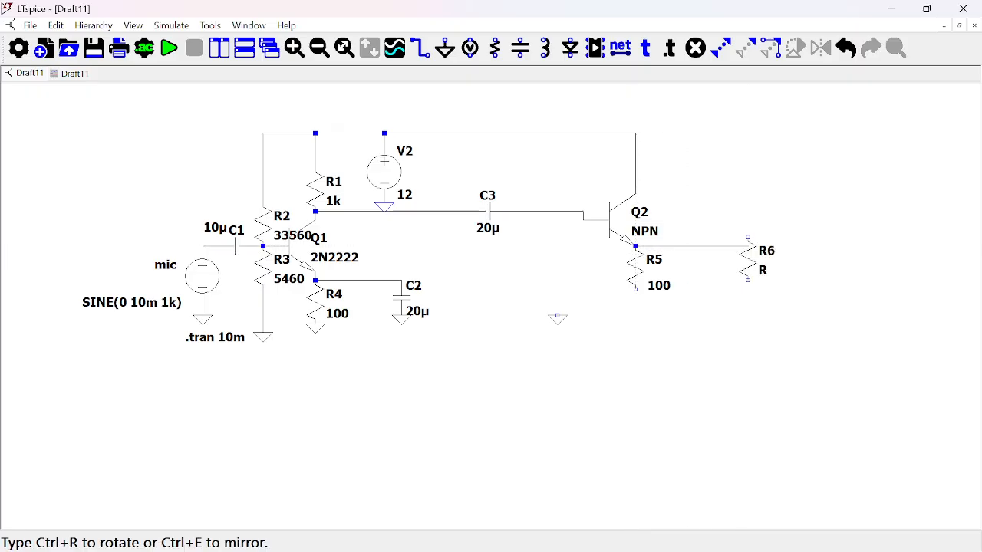
double_click(748, 246)
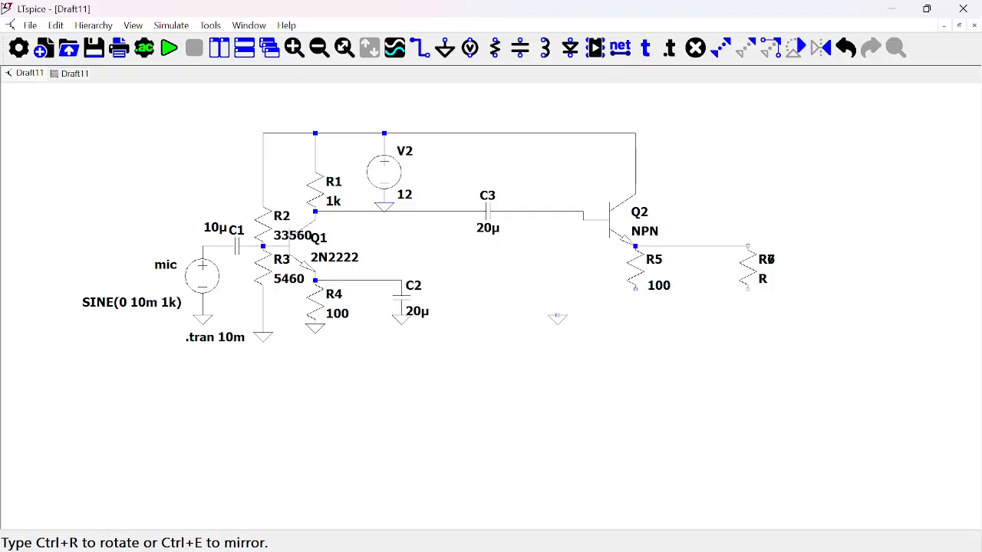
key(Escape)
Step: Ground the lower ends of load resistor R6 and emitter resistor R5
key(g)
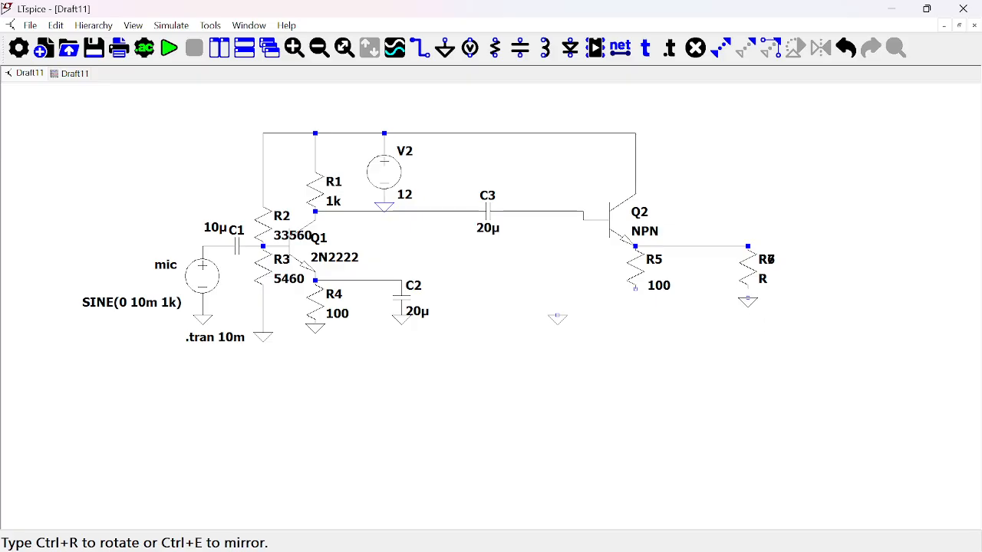
click(748, 288)
click(636, 290)
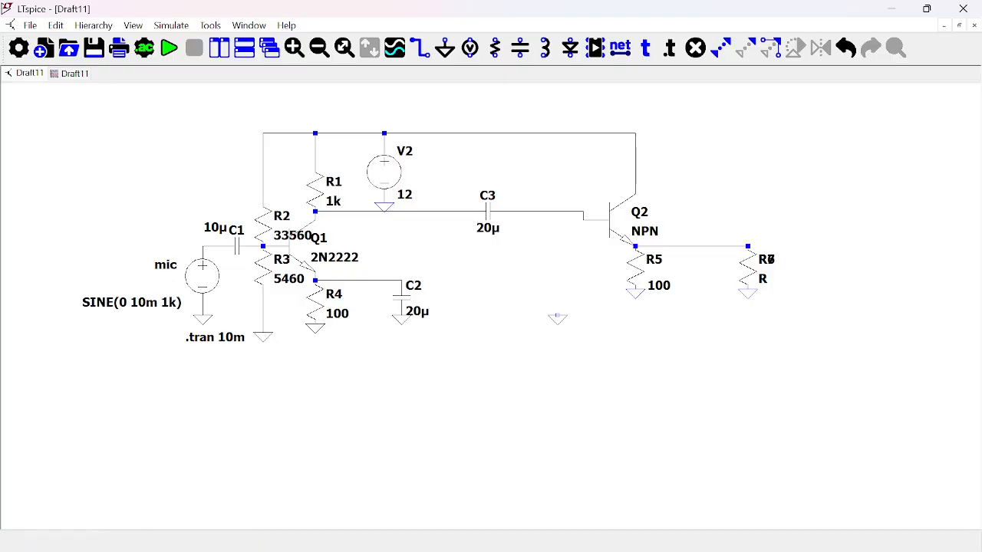
key(Escape)
Step: Set load resistor R6 to 8 Ω and run the simulation, deleting the duplicate overlapping resistor
right_click(749, 270)
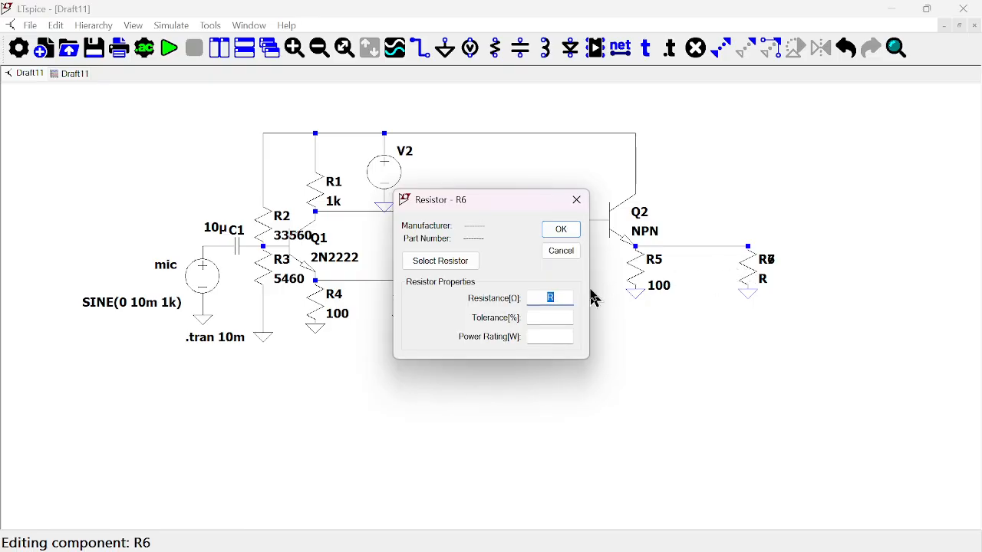
click(553, 230)
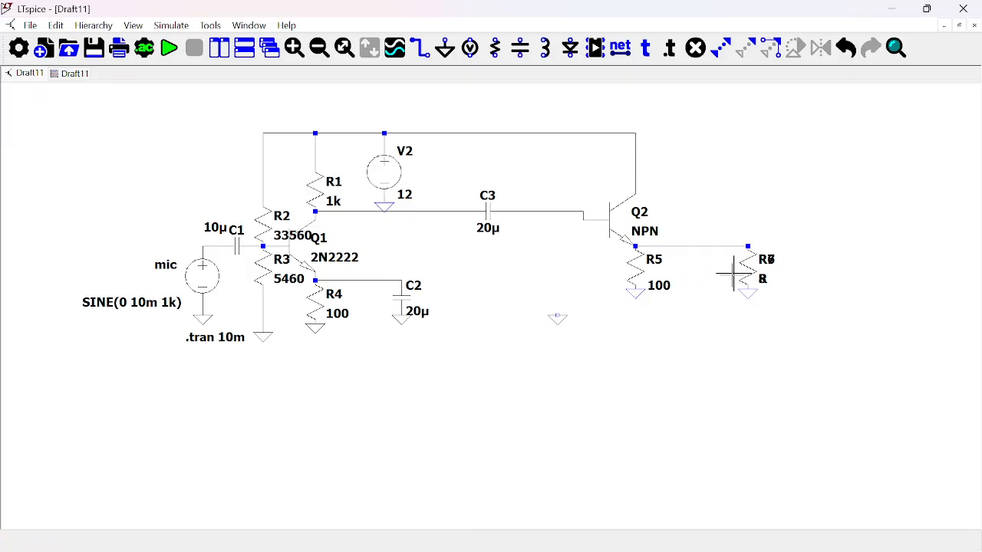
click(172, 49)
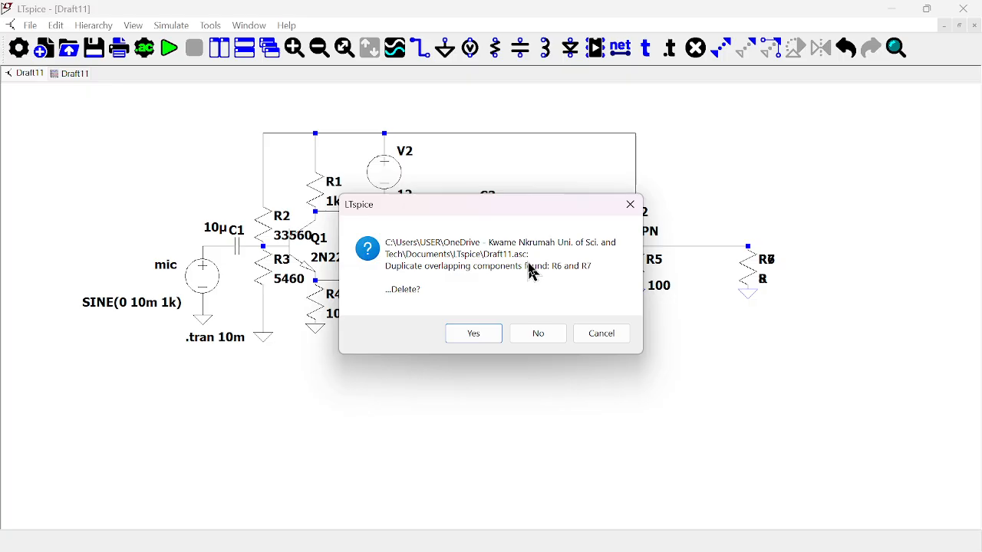
click(481, 338)
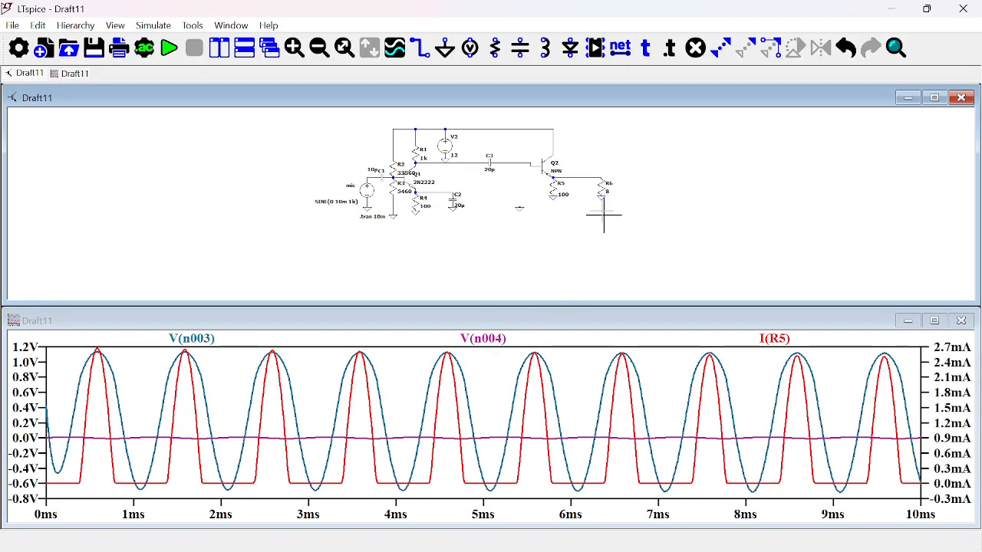
Step: Plot the output voltage at Q2's emitter, followed by the voltage at the wire between C3 and Q2's base
click(582, 175)
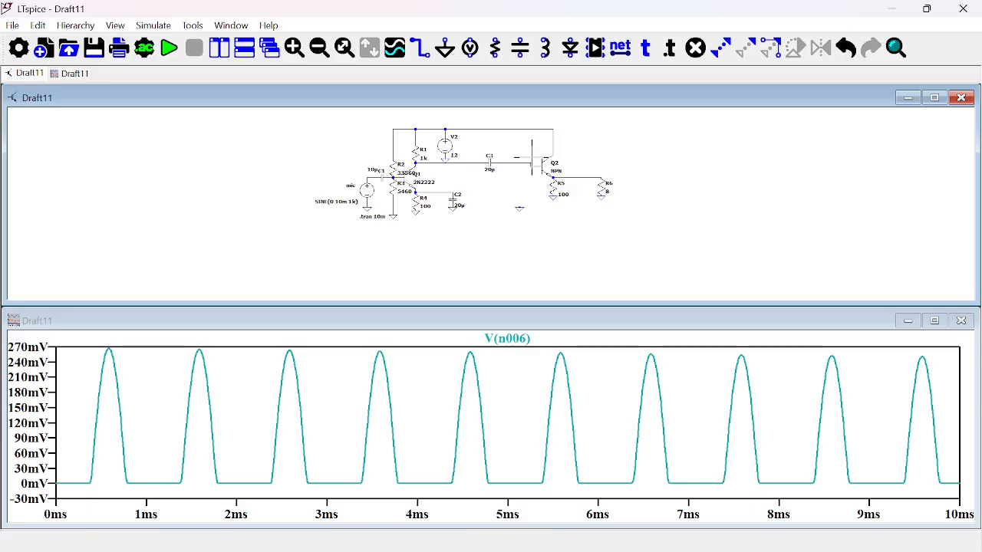
click(519, 159)
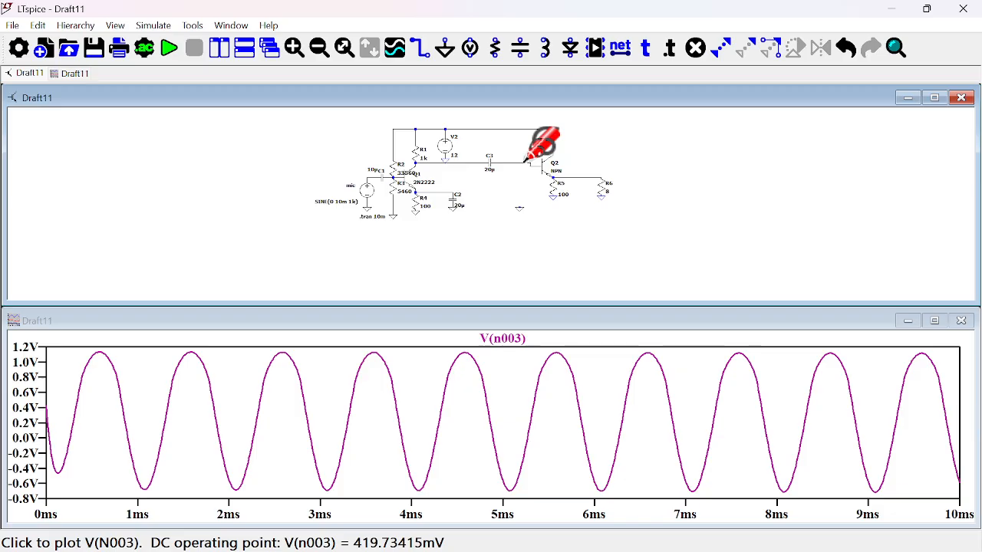
Step: Insert a horizontal voltage source in series between C3 and the base of Q2
key(v)
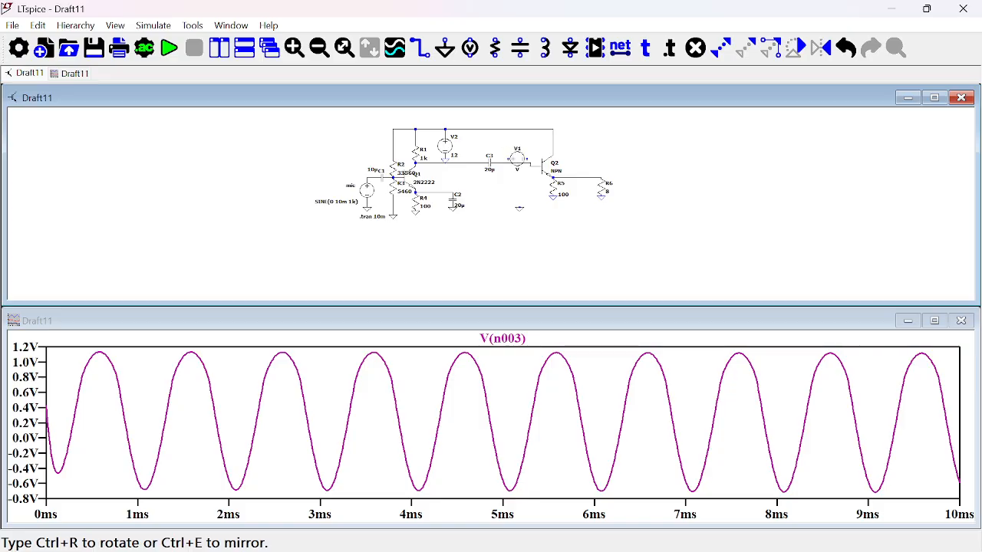
click(517, 163)
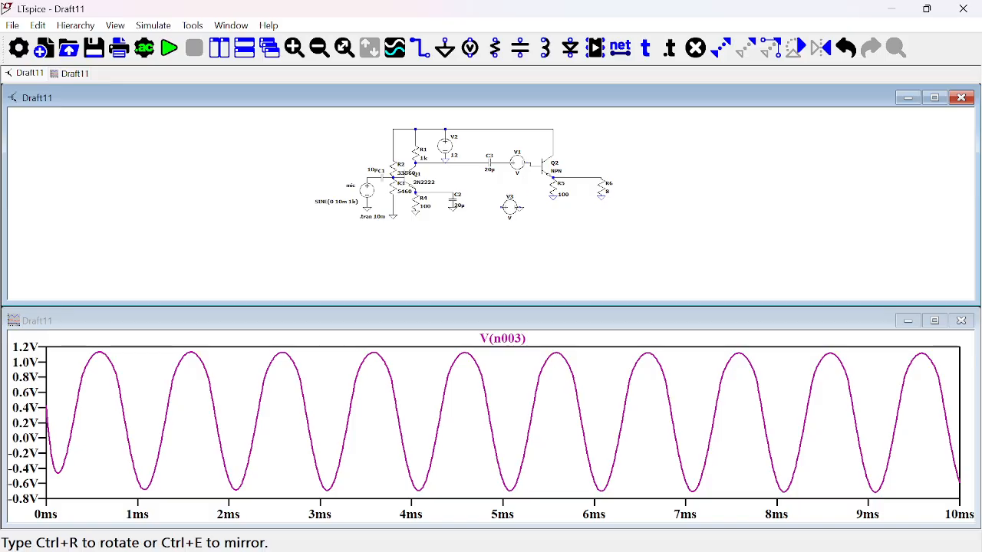
click(512, 207)
click(525, 199)
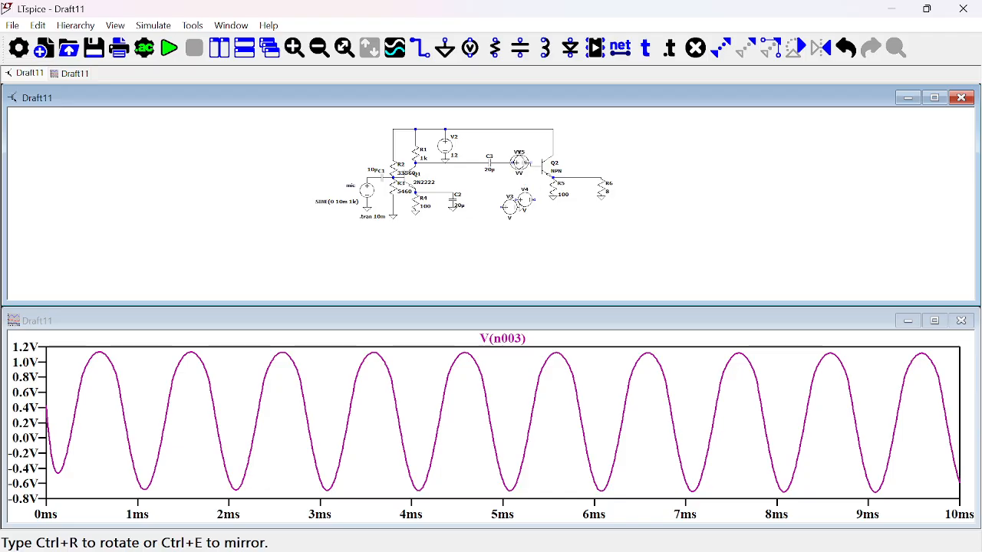
key(Escape)
scroll(520, 163, up, 2)
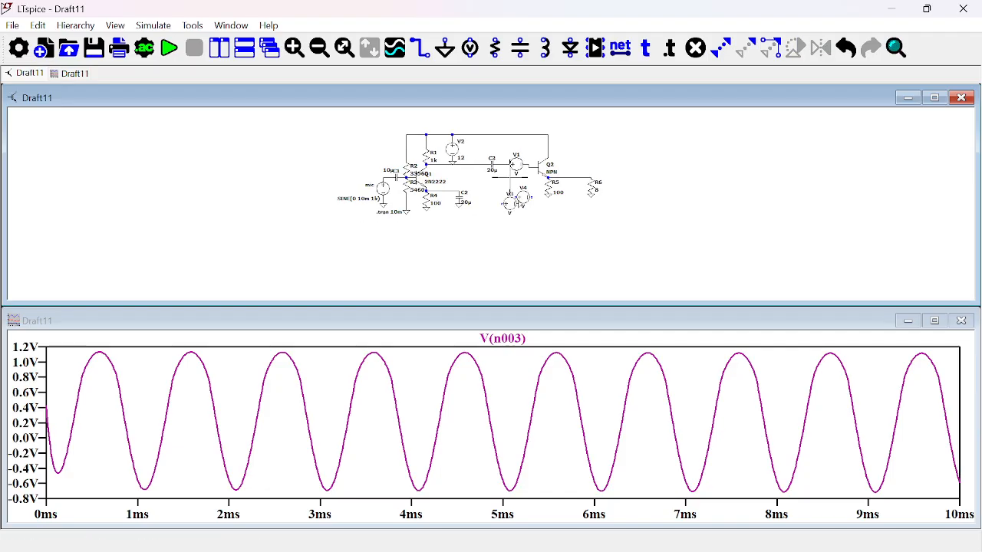
Step: Set the DC value of series voltage source V1 to 0.250 V
right_click(523, 163)
text(2)
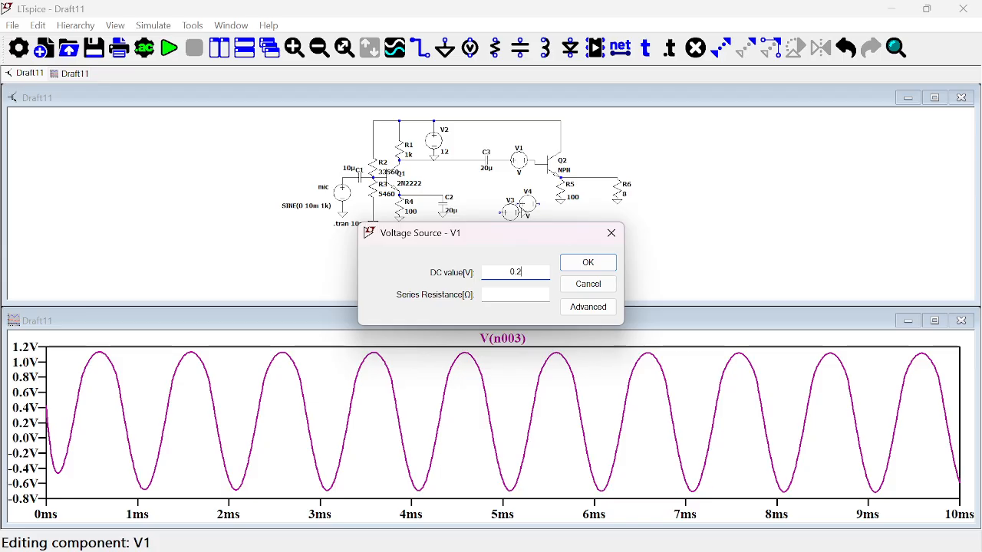
text(50)
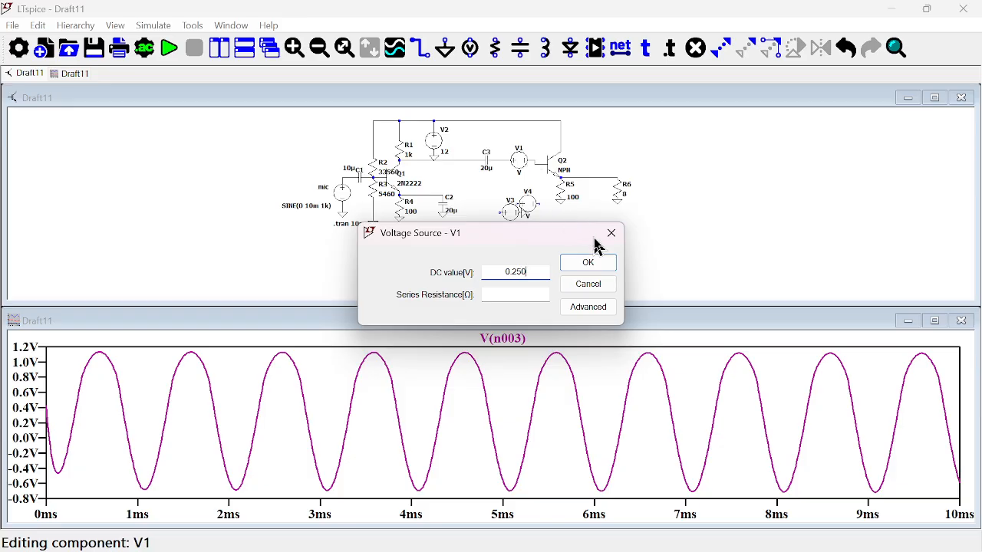
click(599, 261)
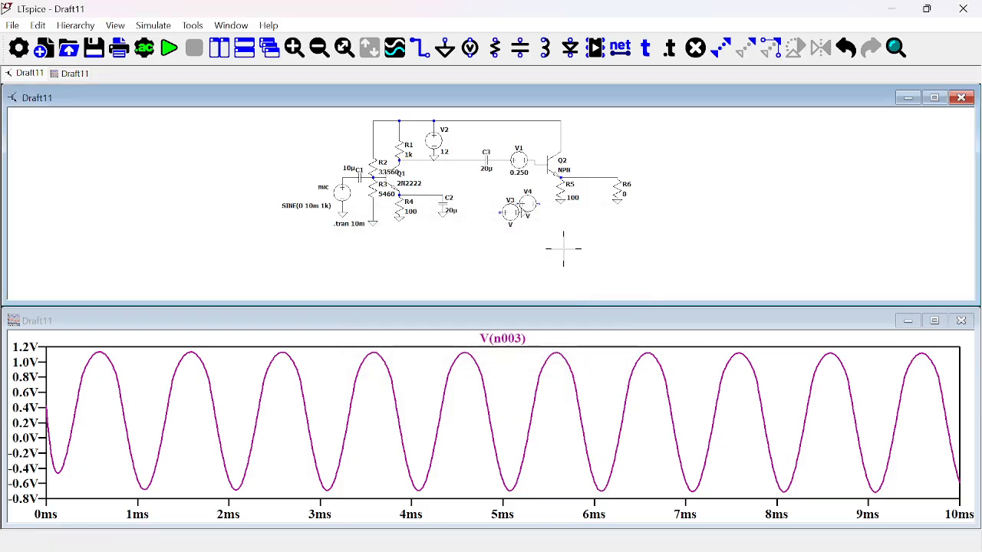
Step: Delete the stray sources V3 and V4 and the unused ground symbol beside them, and rerun the simulation
key(Delete)
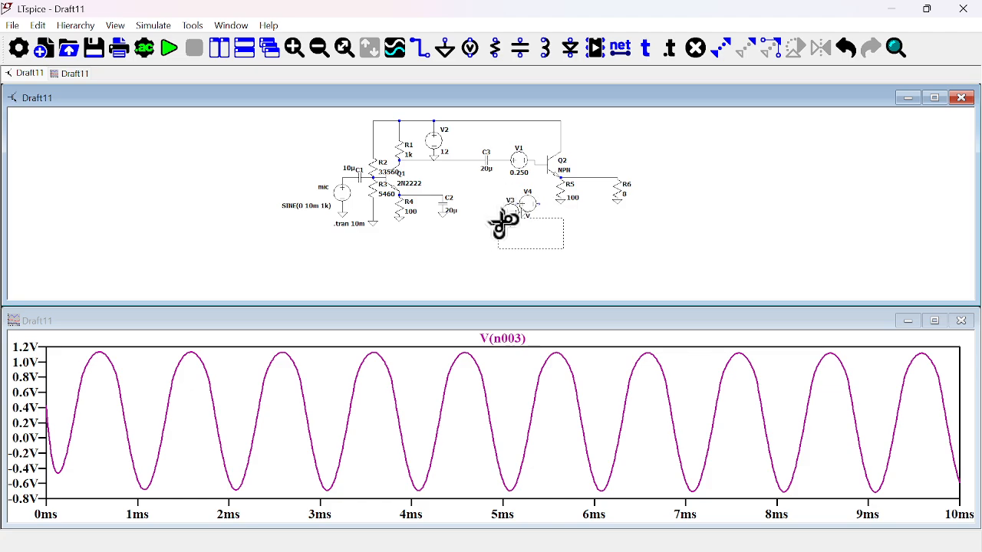
drag(499, 230, 537, 189)
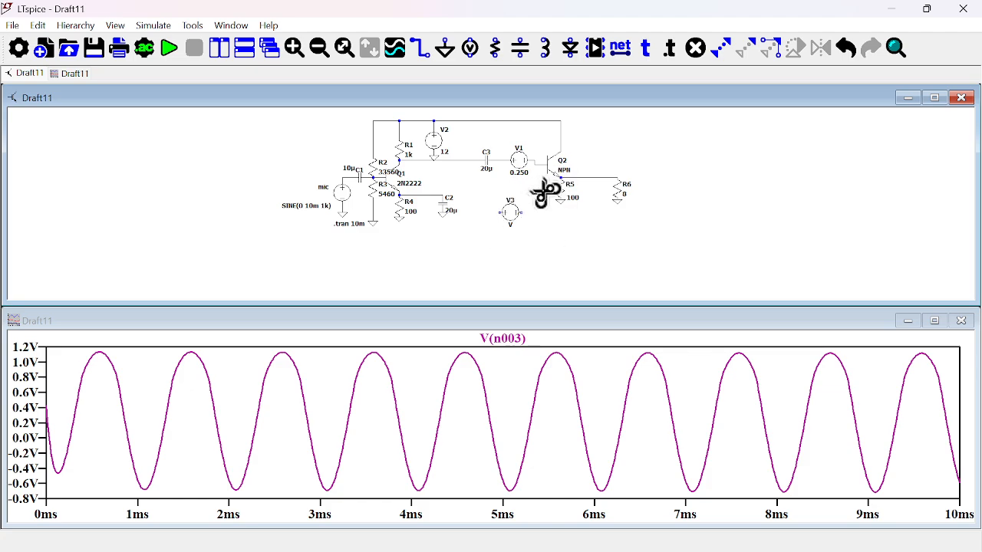
click(507, 205)
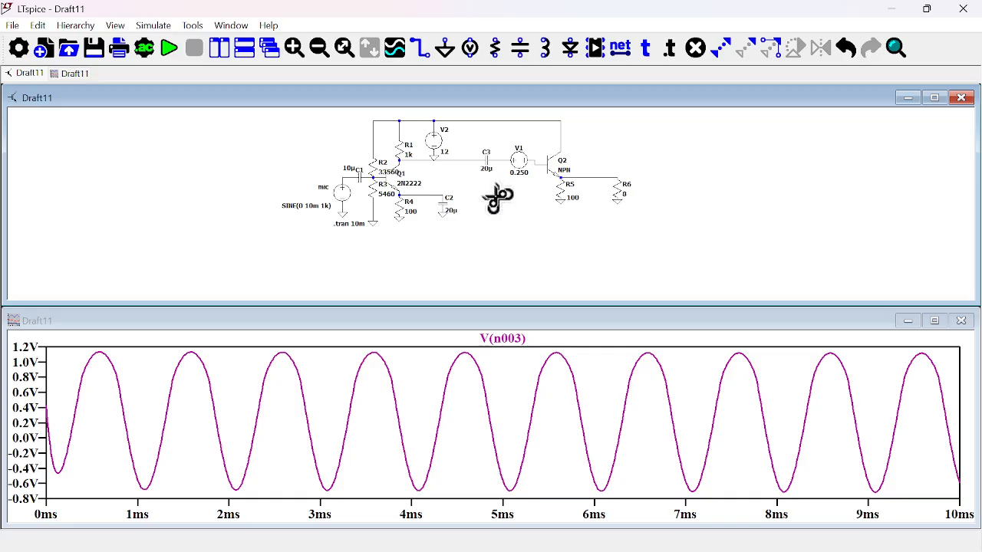
click(169, 47)
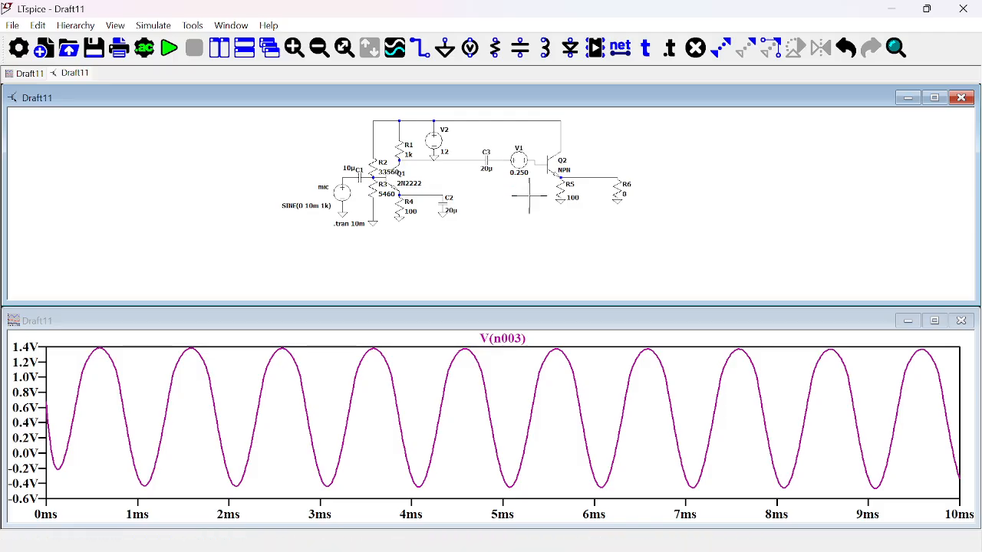
Step: Remove the wire between C3 and V1, and rotate V1 180° to reverse its polarity, placing it in line with Q2's base
key(Delete)
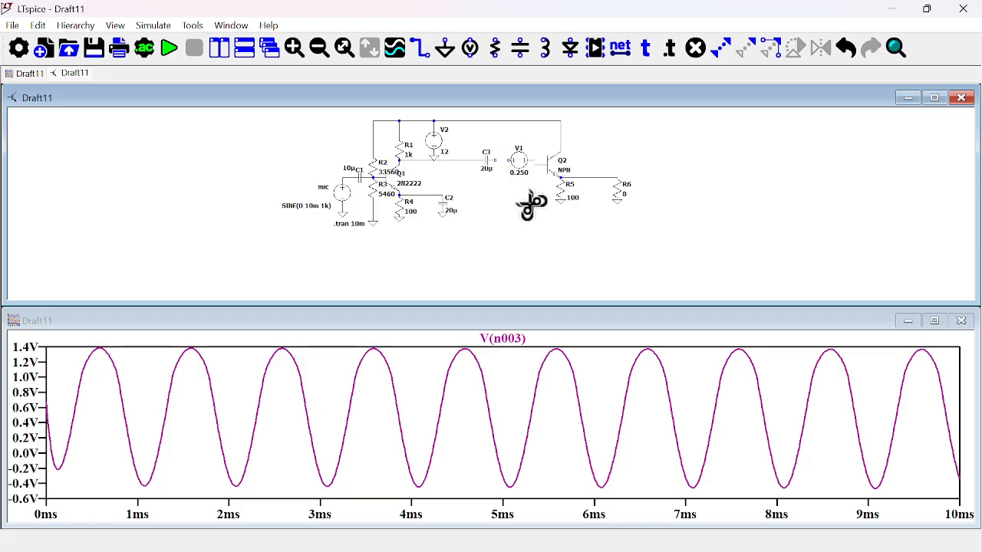
key(F3)
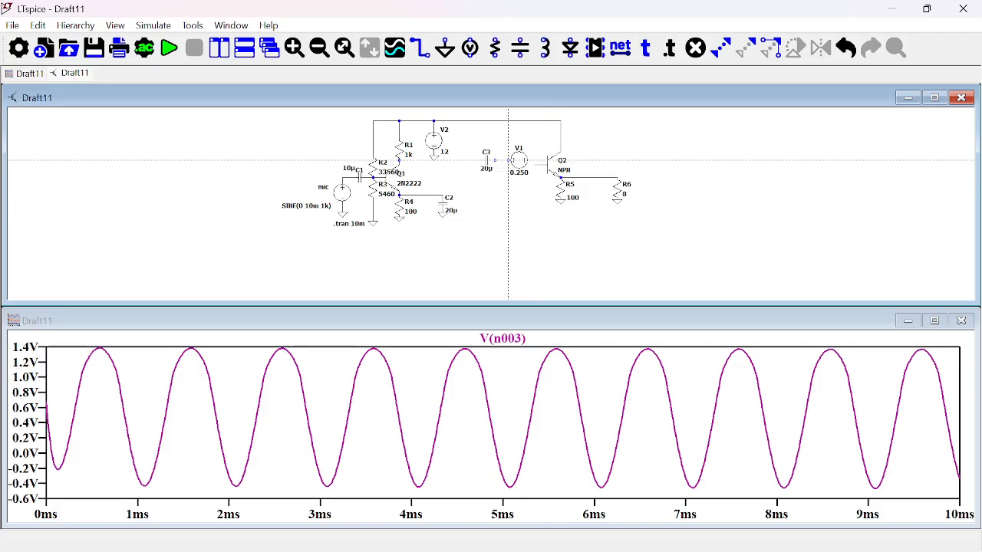
key(Escape)
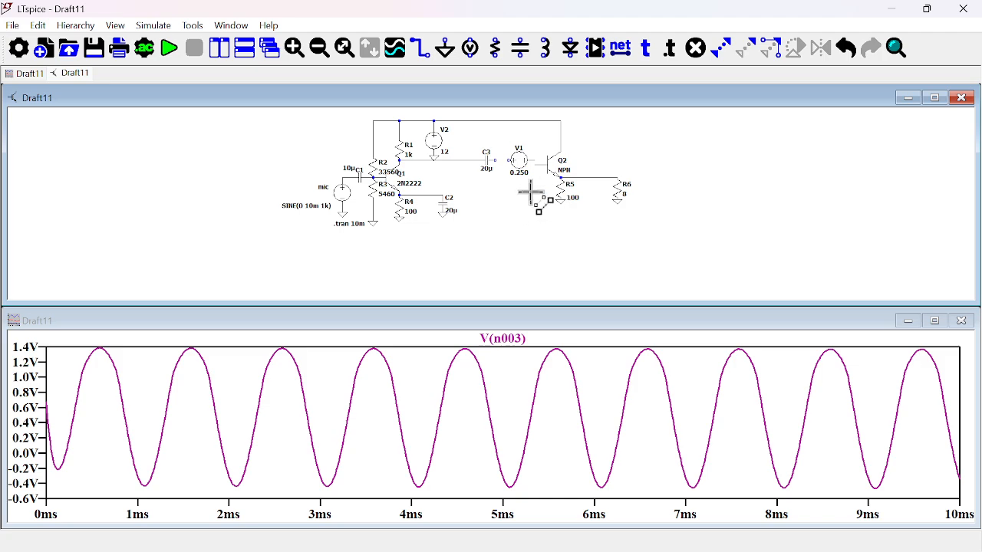
click(519, 160)
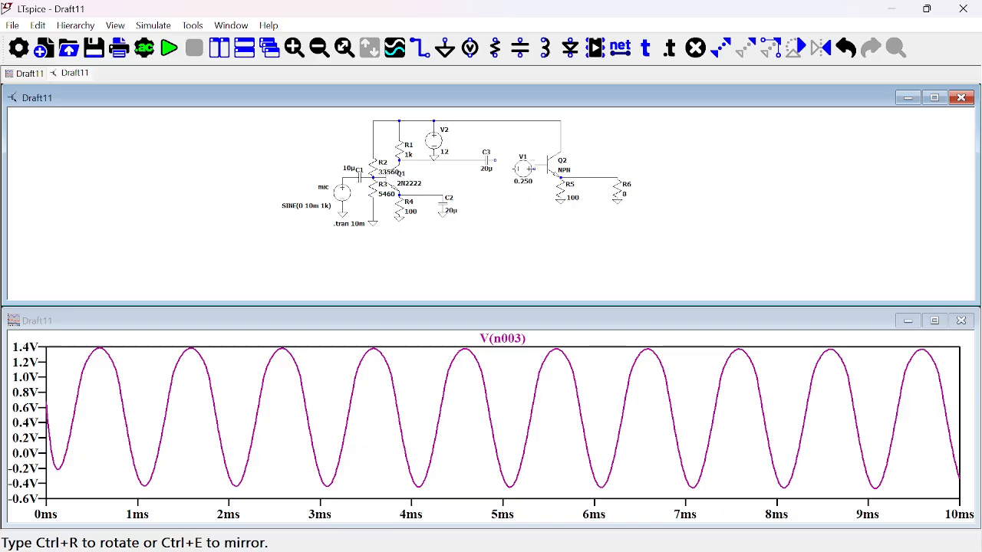
click(523, 164)
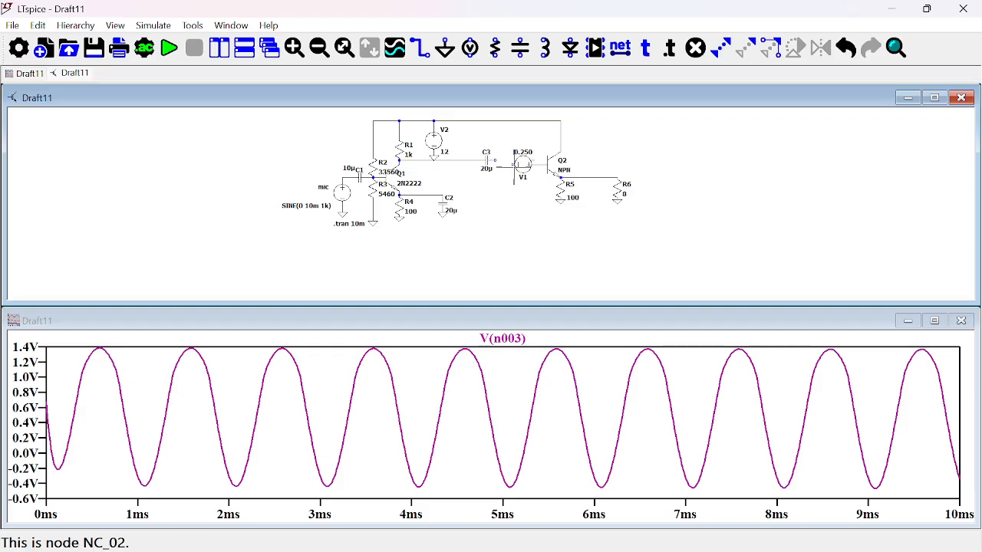
Step: Wire C3 to V1, and resimulate to plot the voltages at Q2's base and at load R6
key(w)
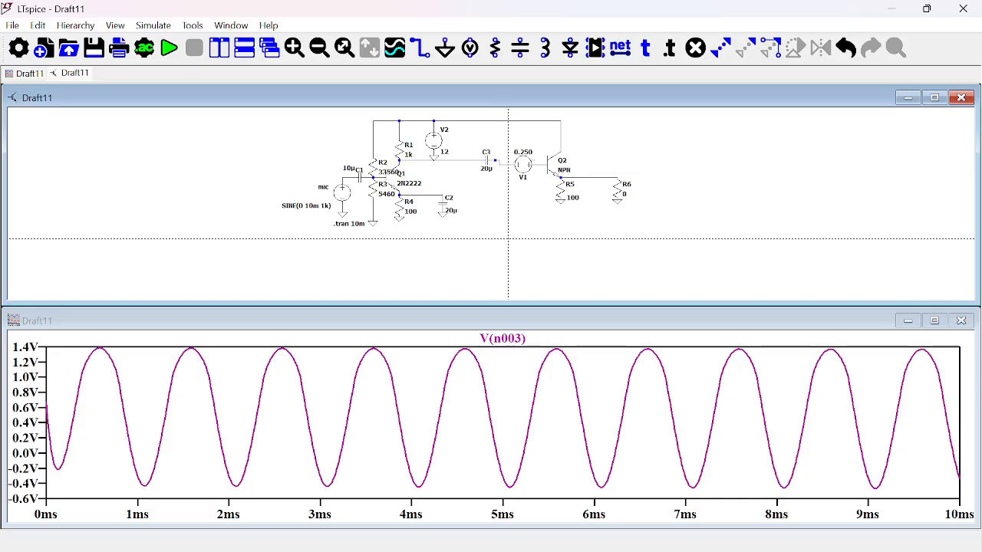
click(175, 54)
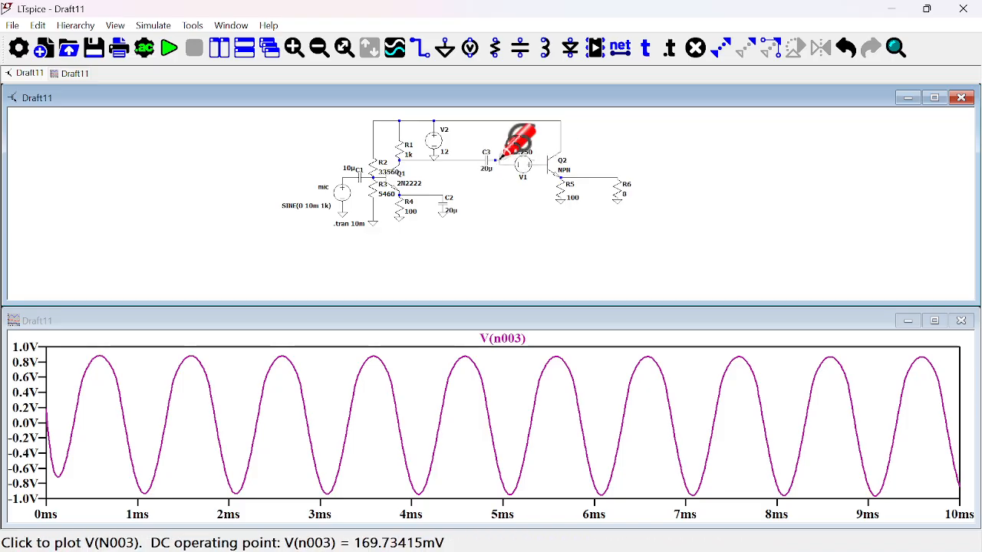
click(541, 162)
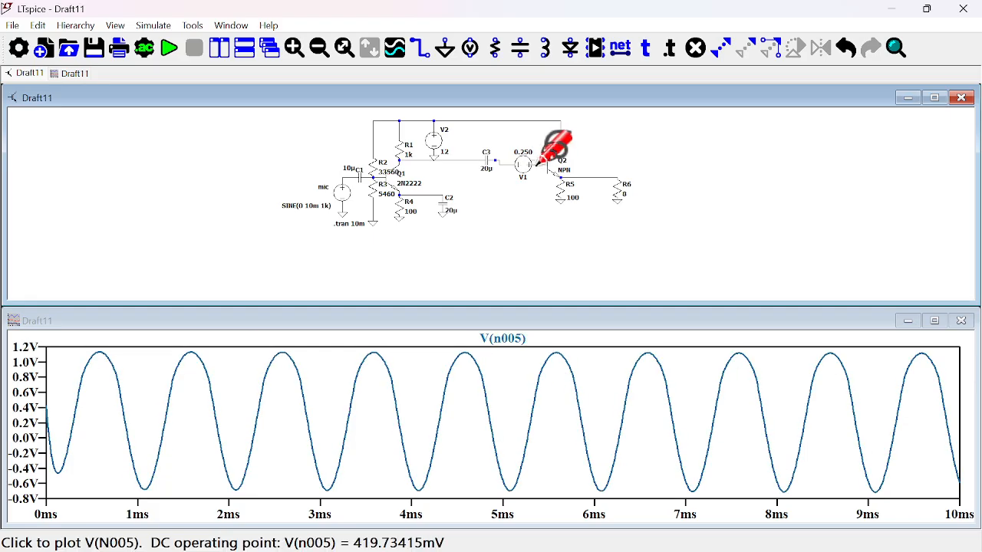
click(617, 181)
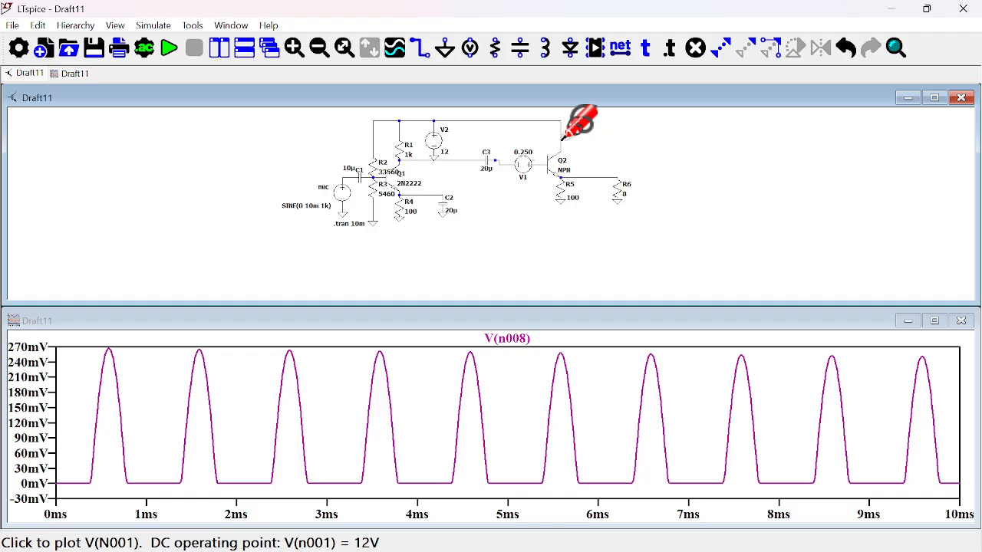
Step: Insert a 1k resistor between the 12 V supply rail and Q2's collector
key(r)
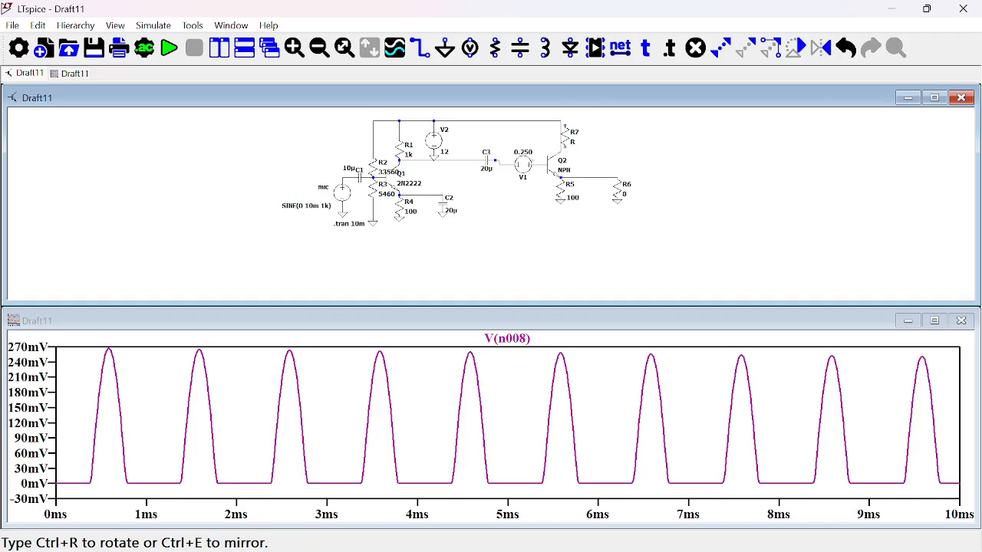
click(562, 127)
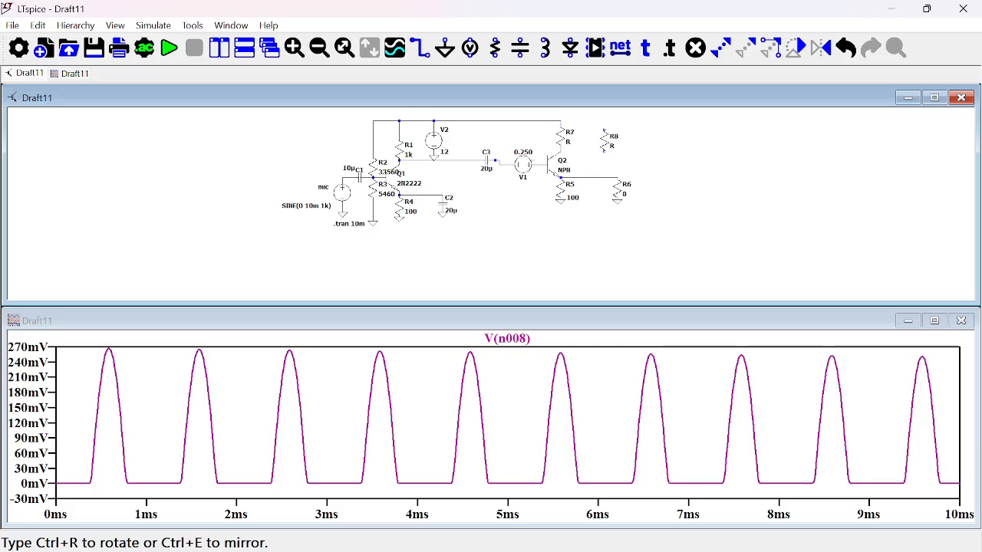
click(606, 141)
key(Escape)
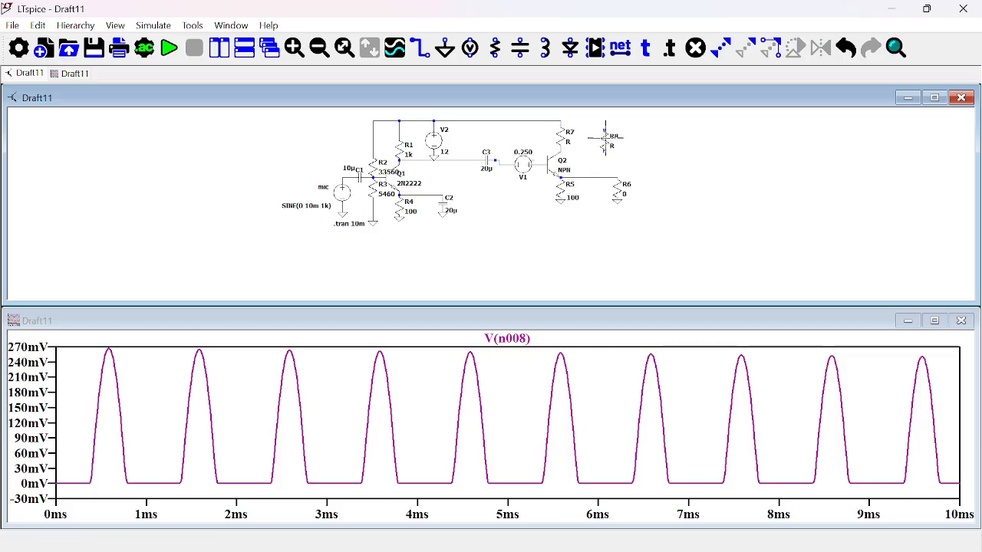
right_click(565, 146)
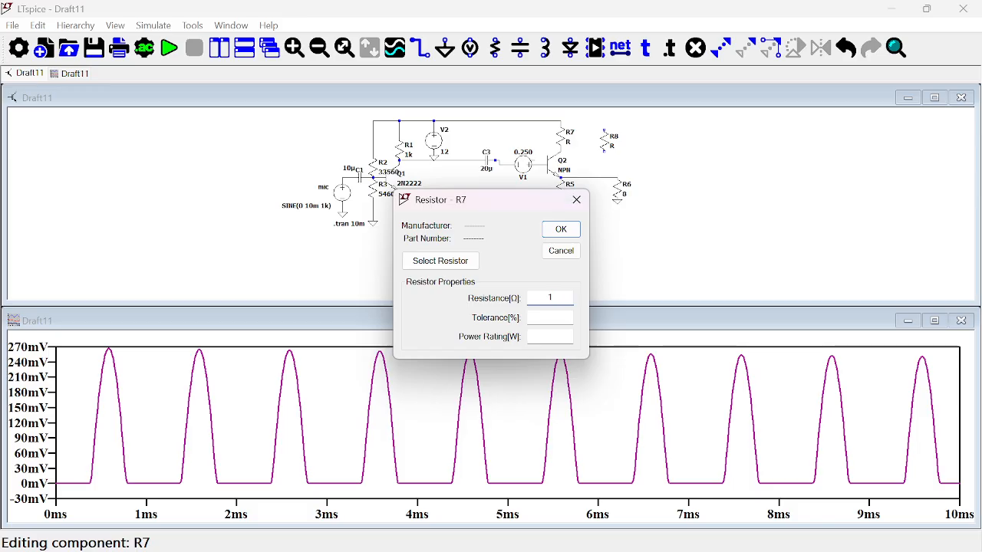
click(572, 231)
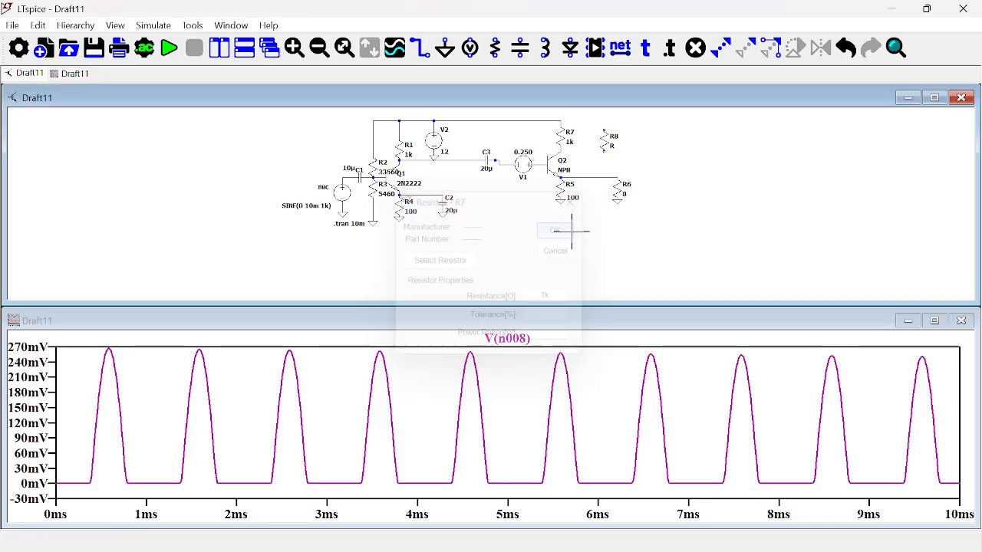
Step: Try to run the simulation, dismiss the output log, and delete the stray unconnected resistor R8
click(168, 57)
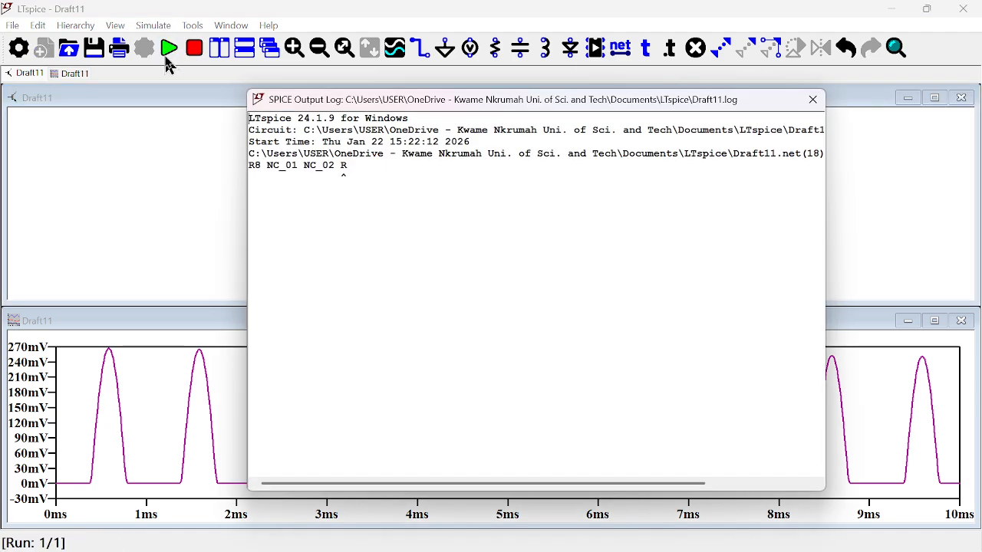
click(813, 99)
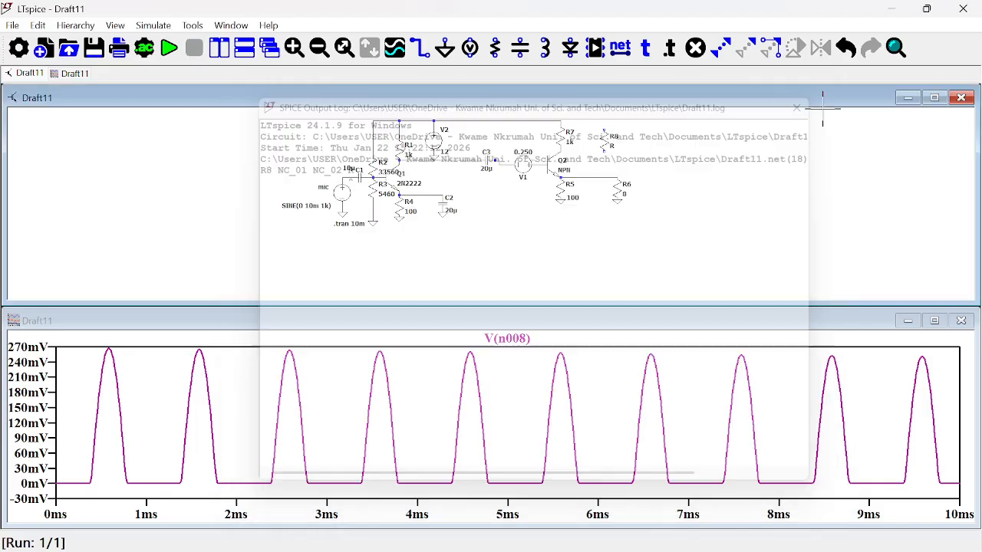
key(Delete)
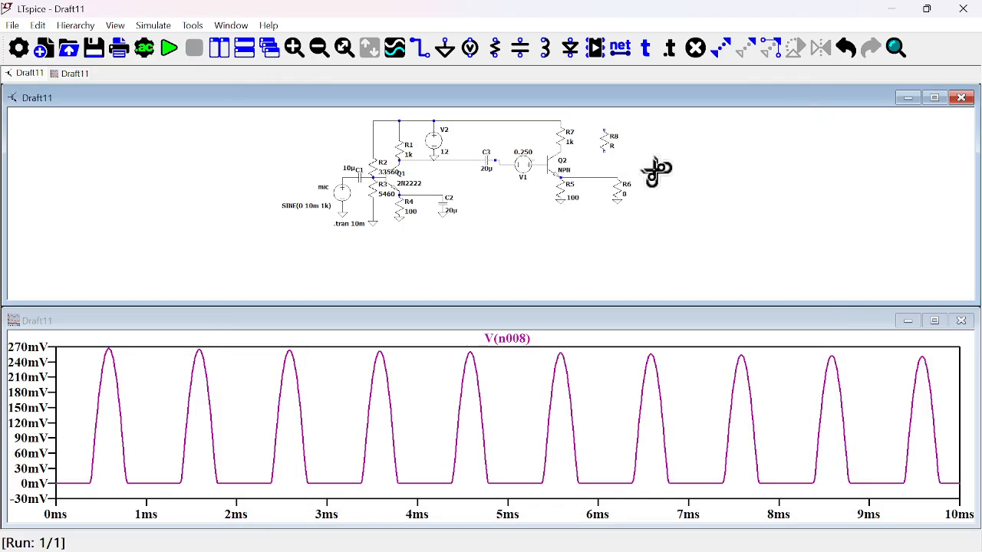
click(607, 139)
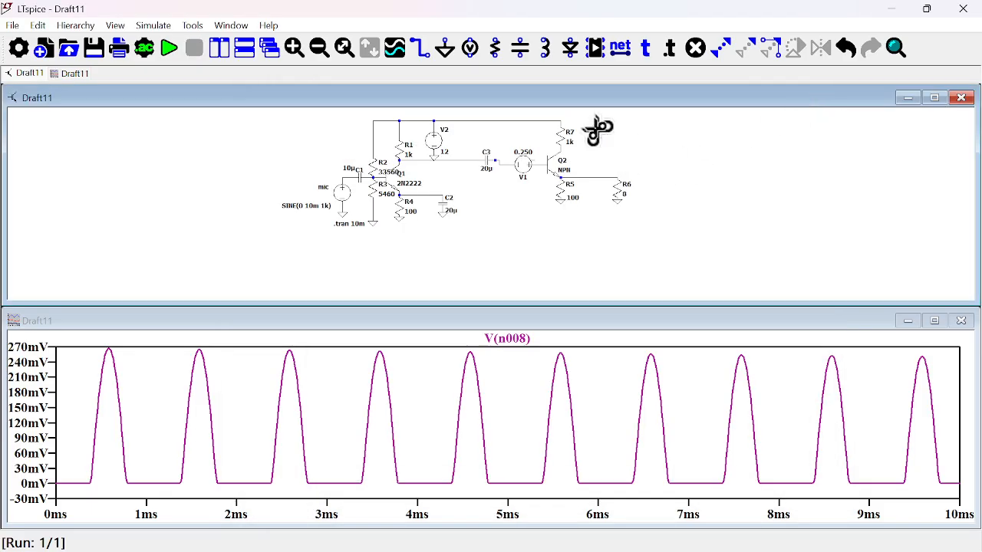
Step: Rerun the transient simulation and plot the output voltage on the wire between Q2's emitter and R6
click(170, 50)
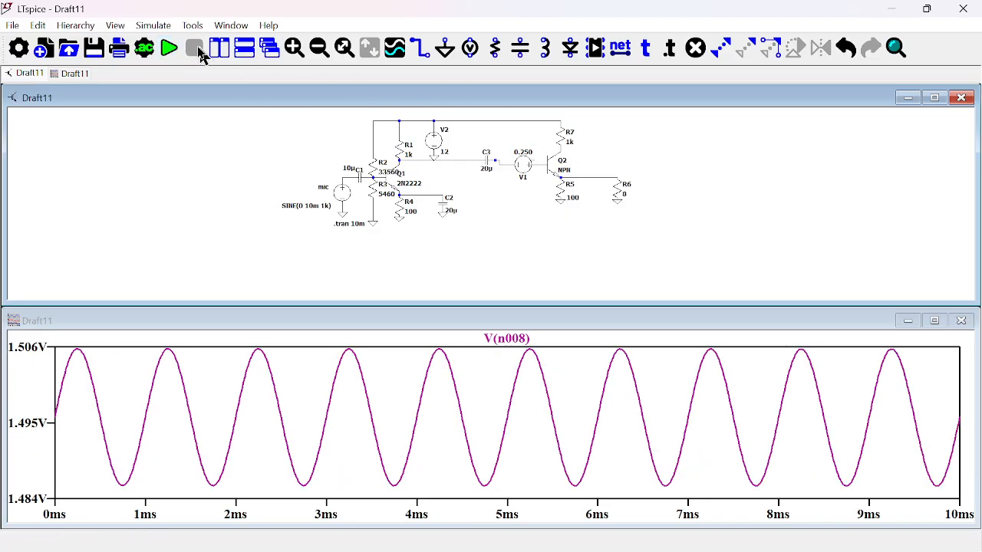
click(177, 51)
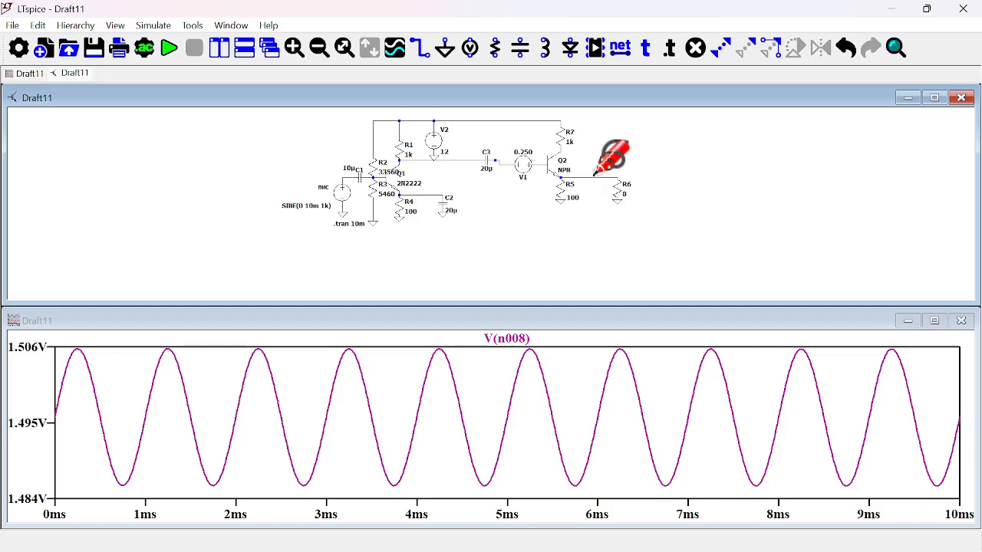
click(595, 175)
click(593, 177)
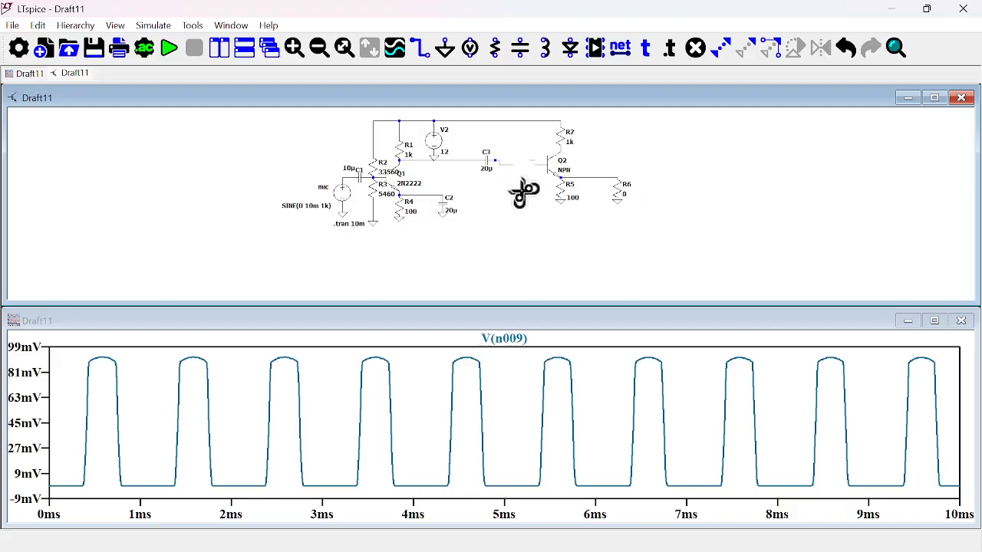
Step: Wire C3 directly to Q2's base and place a vertical resistor with its lower end on that wire
key(F3)
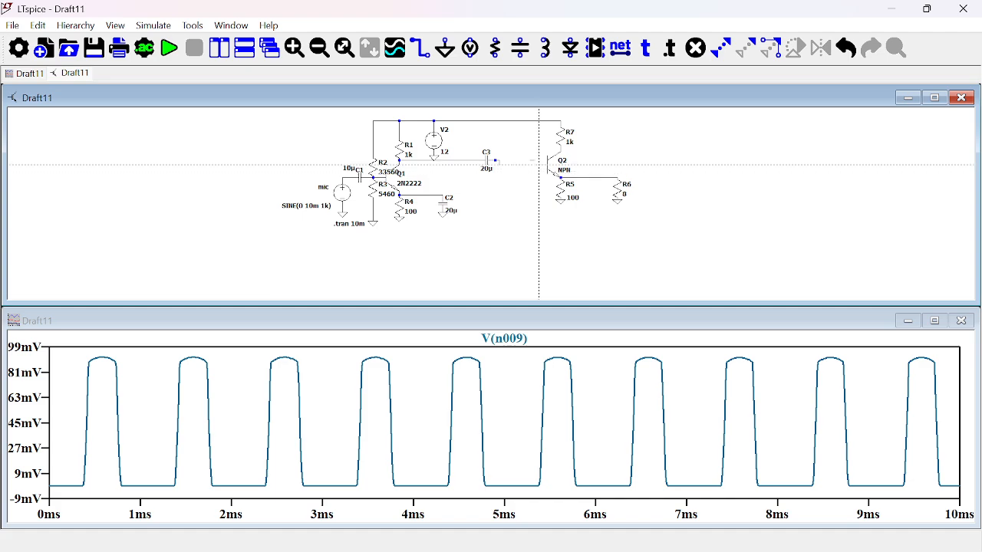
key(Escape)
key(r)
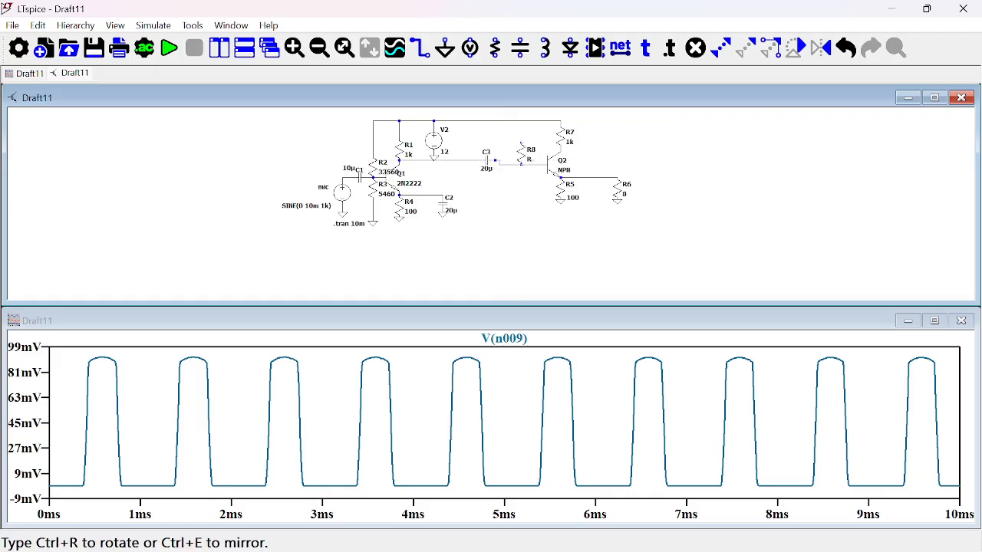
click(526, 143)
Step: Wire the upper end of R8 to Q2's collector and set its resistance to 20k
key(F3)
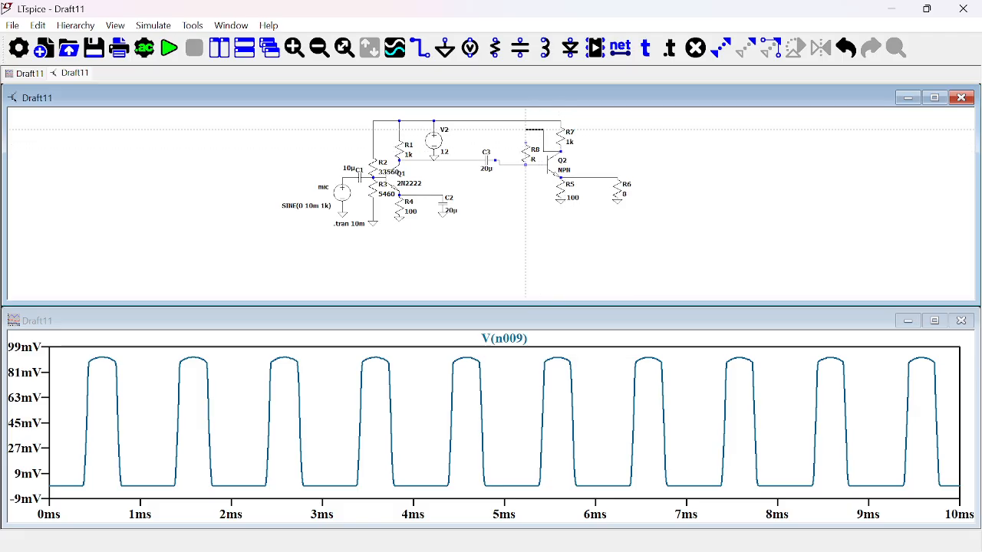
click(525, 130)
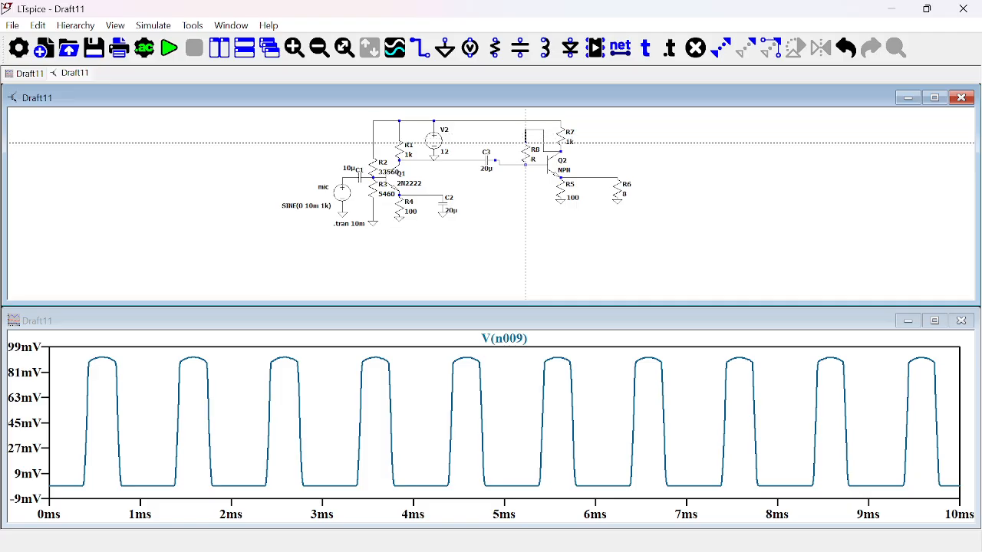
click(526, 148)
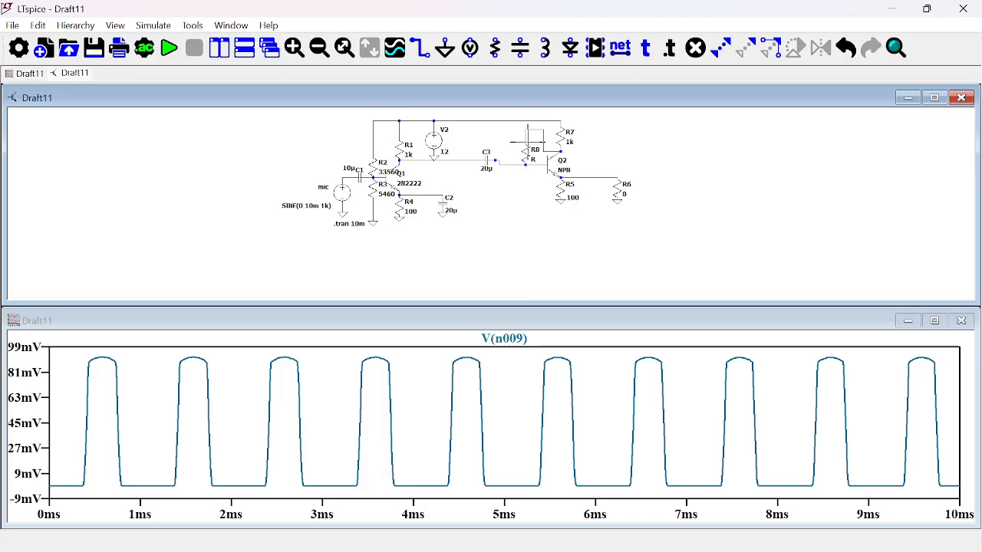
right_click(527, 155)
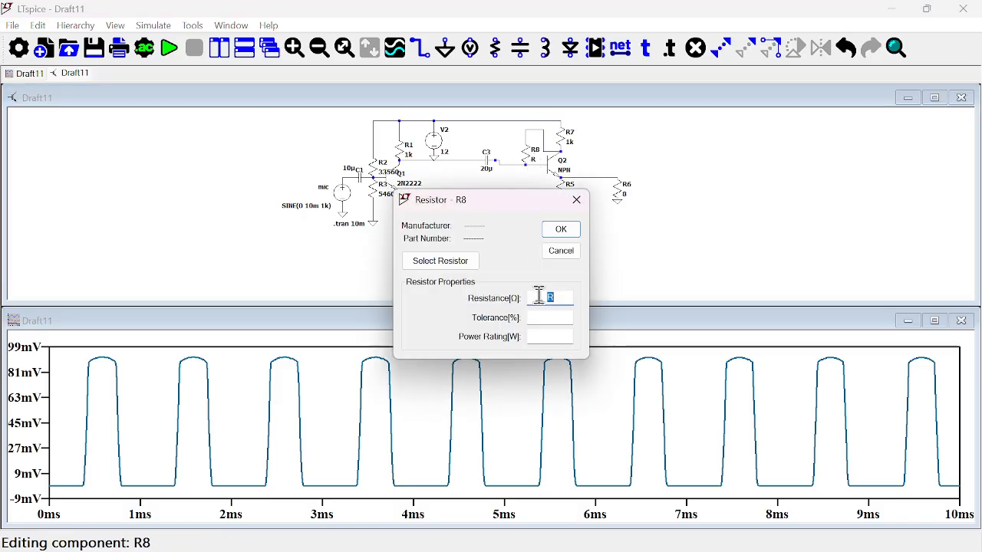
text(20k)
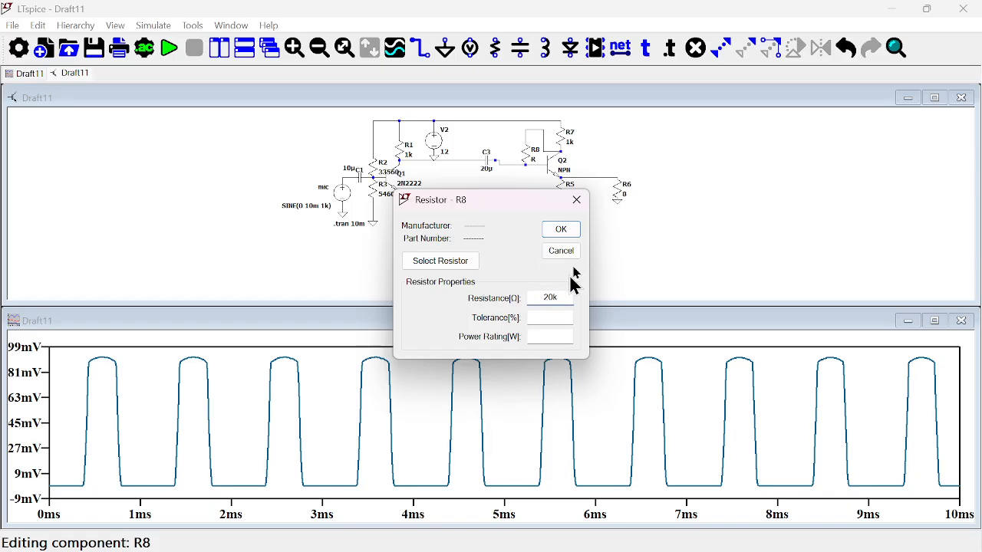
click(558, 231)
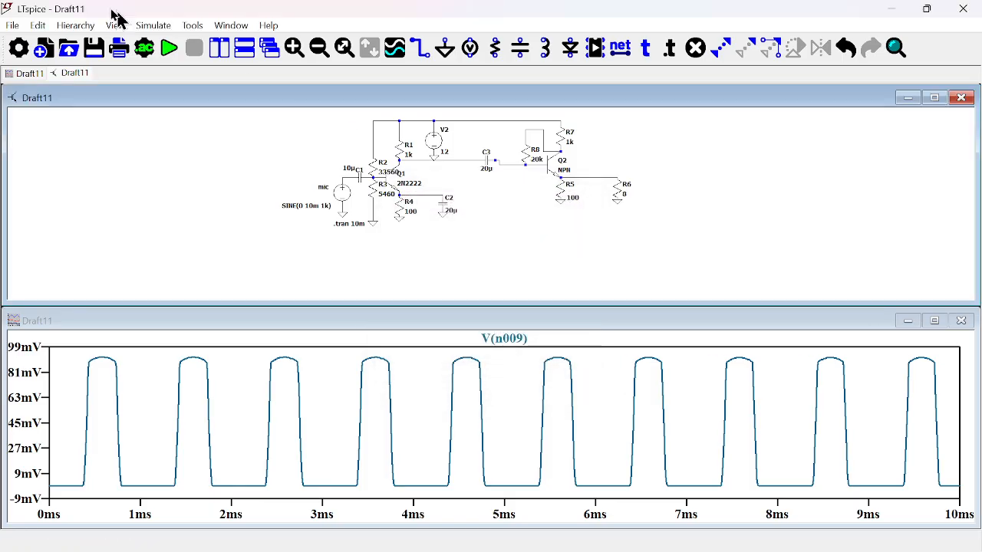
Step: Rerun the simulation and plot the voltage at Q2's base by itself, followed by the output voltage at R6
click(171, 49)
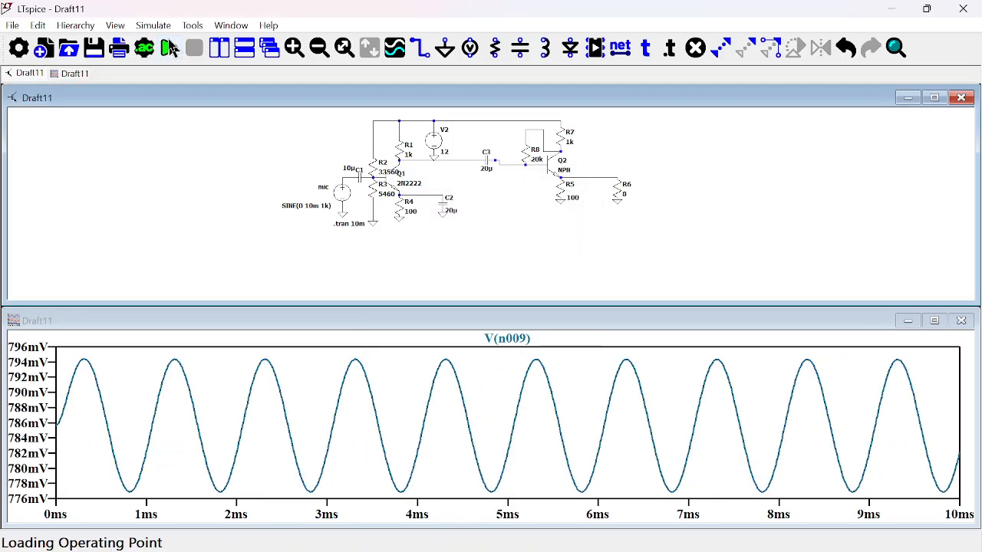
click(527, 161)
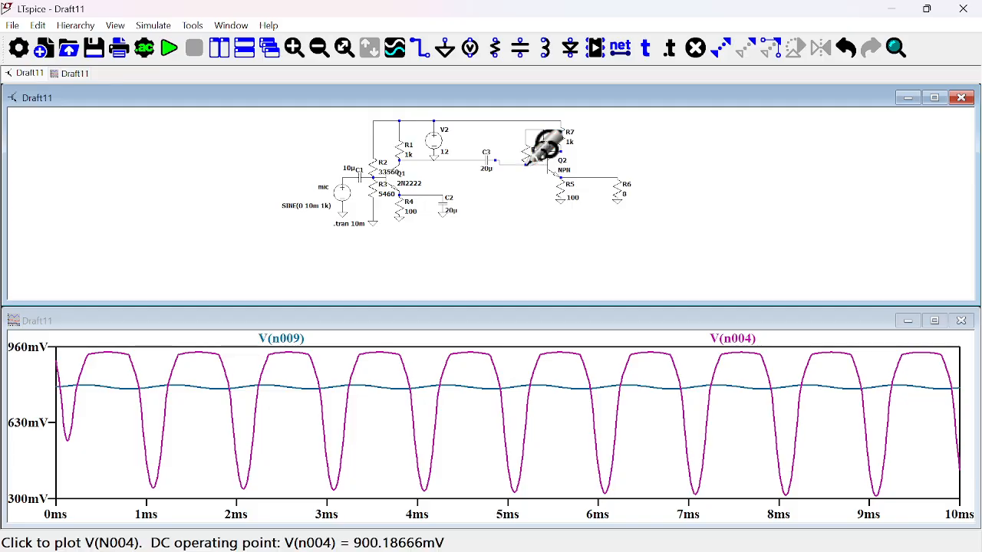
click(526, 163)
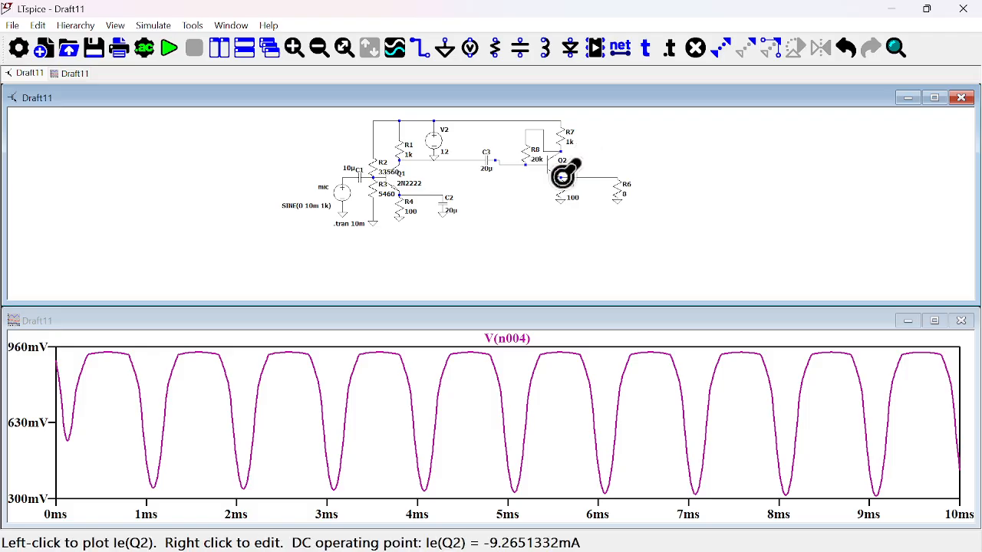
click(612, 178)
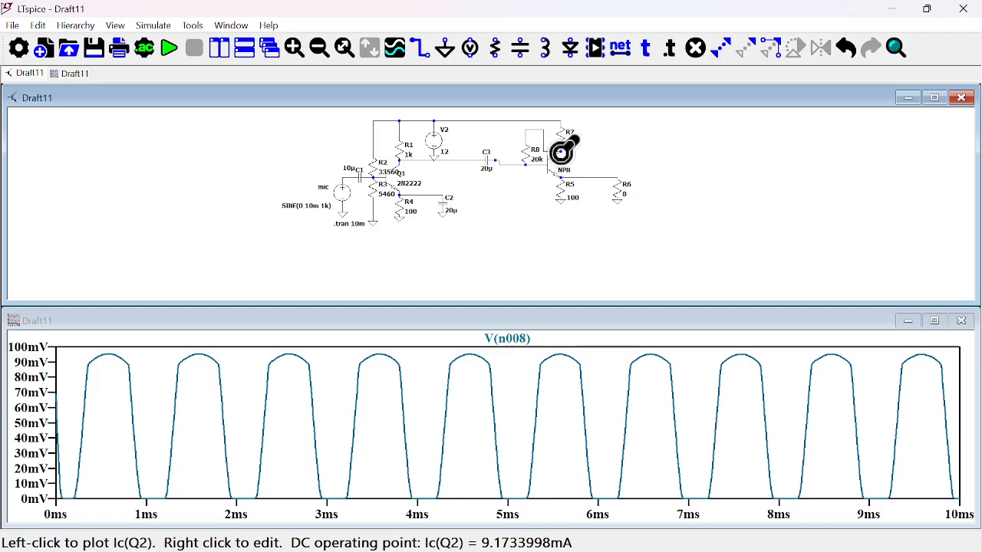
Step: Minimize the waveform window, maximize the schematic, and set Q2's emitter resistor R5 to 500 Ω
scroll(577, 135, up, 2)
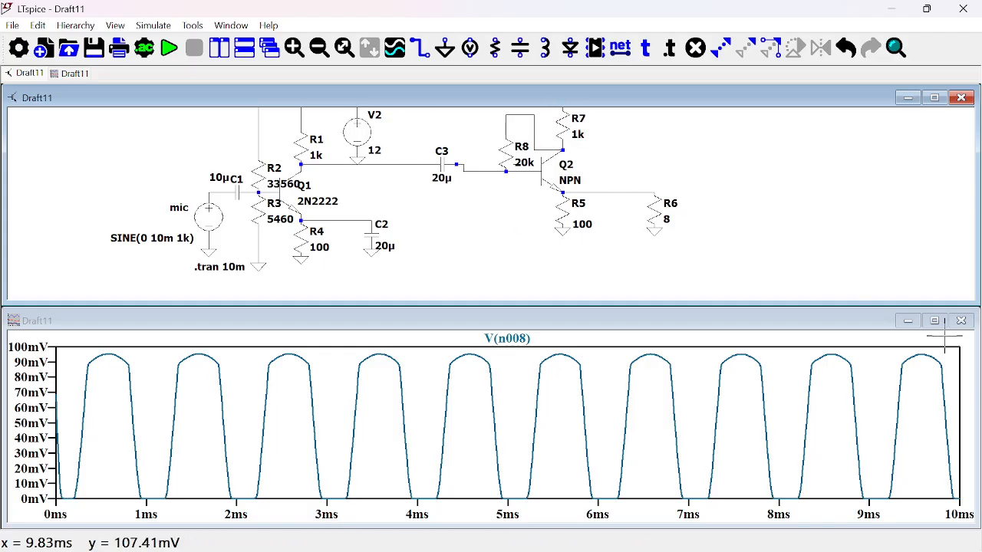
click(908, 322)
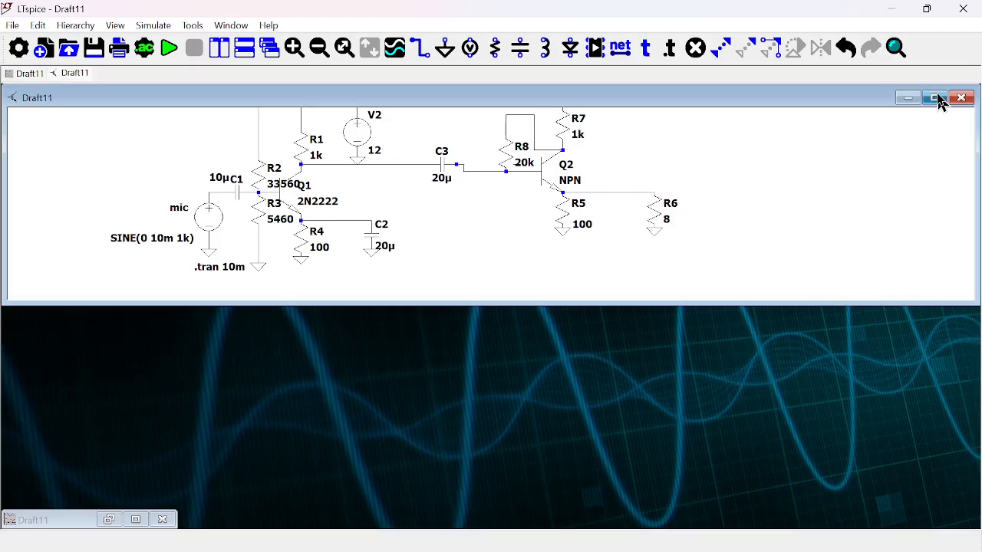
click(936, 98)
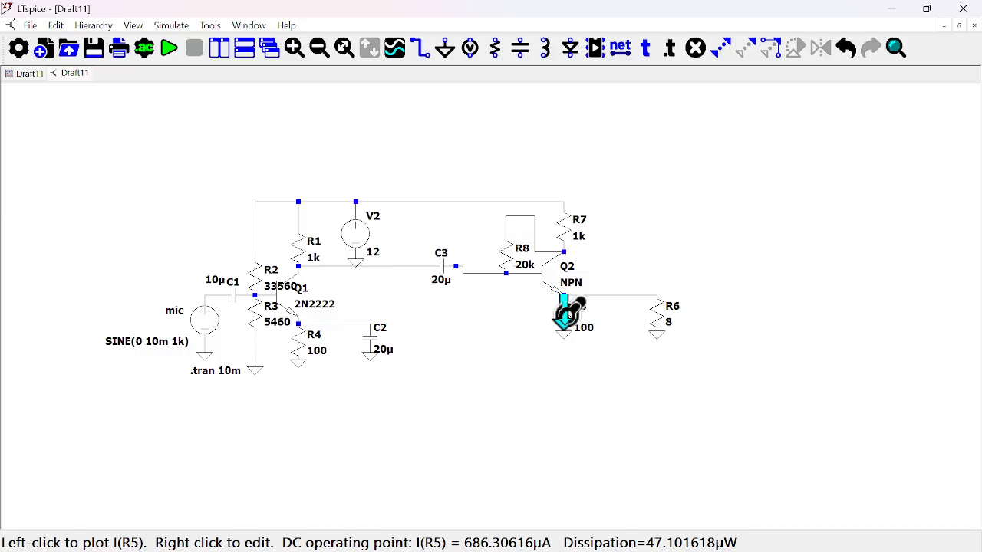
right_click(562, 311)
text(500)
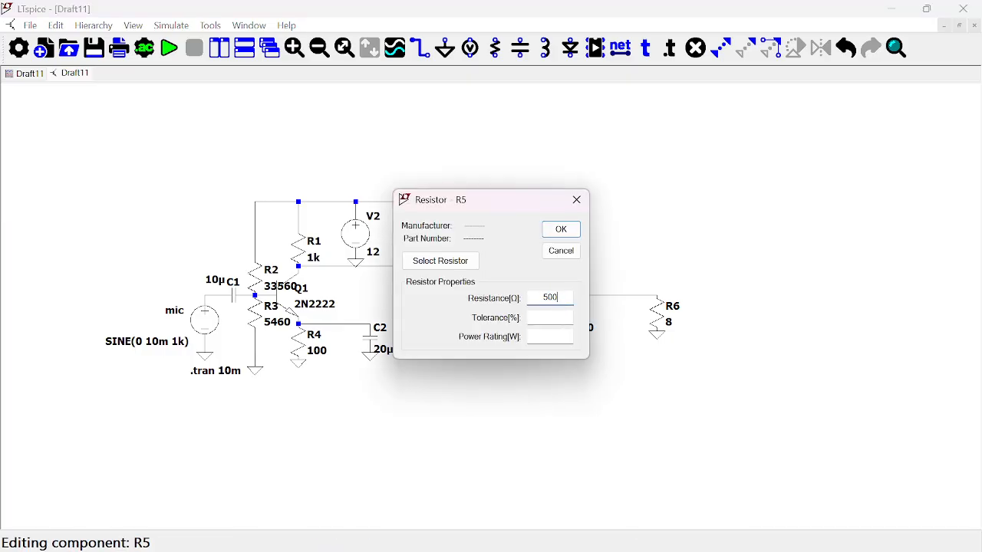
click(568, 231)
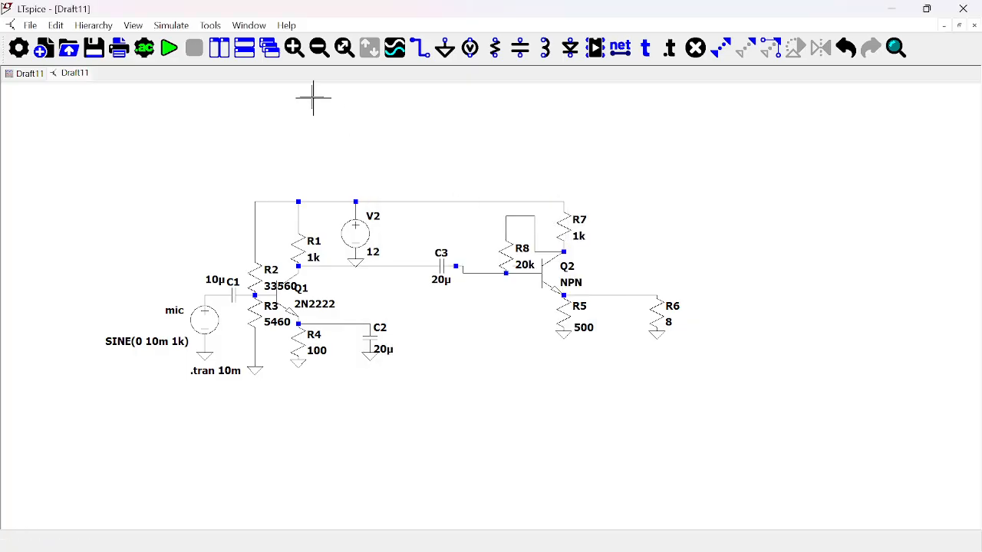
Step: Rerun the simulation with the changed emitter resistor and probe the output voltage at R6
click(171, 48)
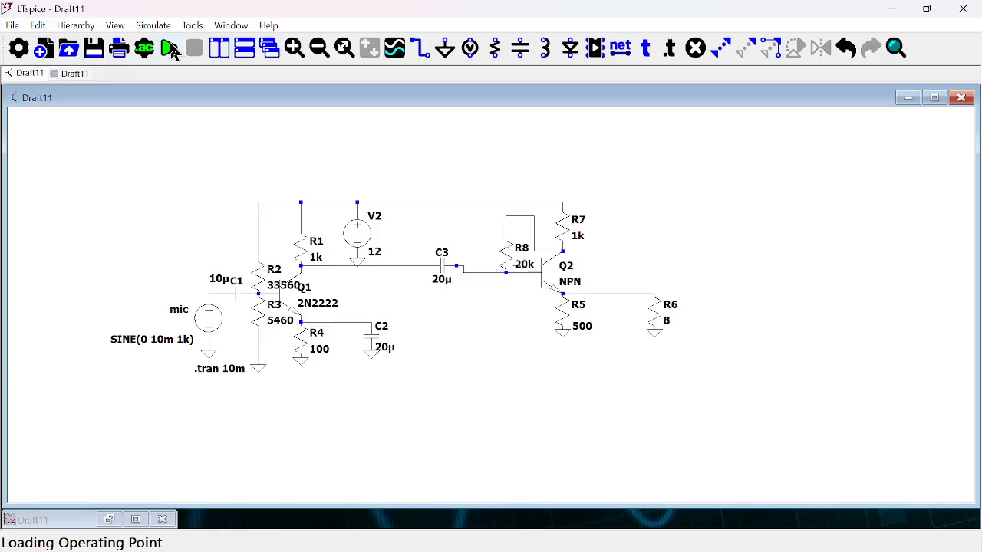
click(610, 294)
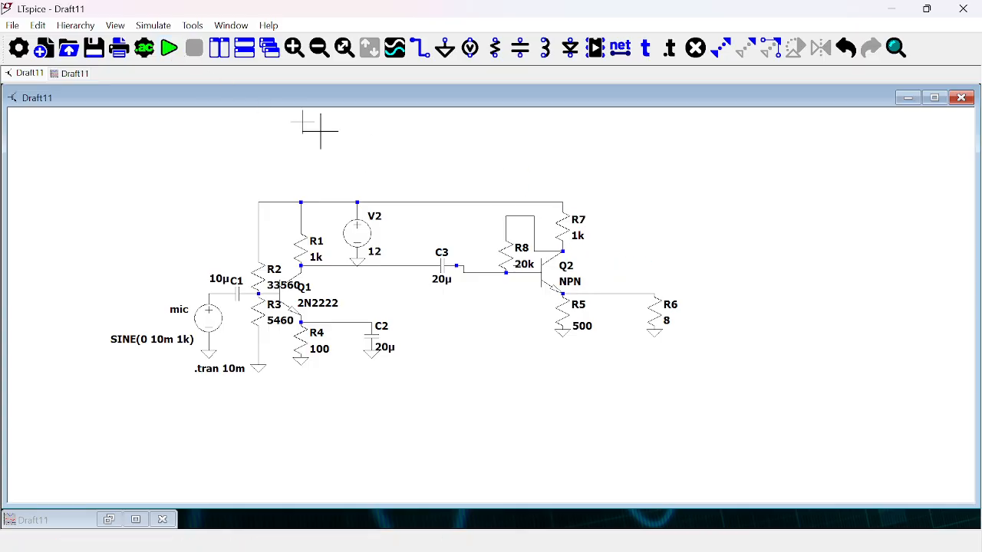
Step: Maximize the waveform window to examine the output voltage at R6
click(64, 75)
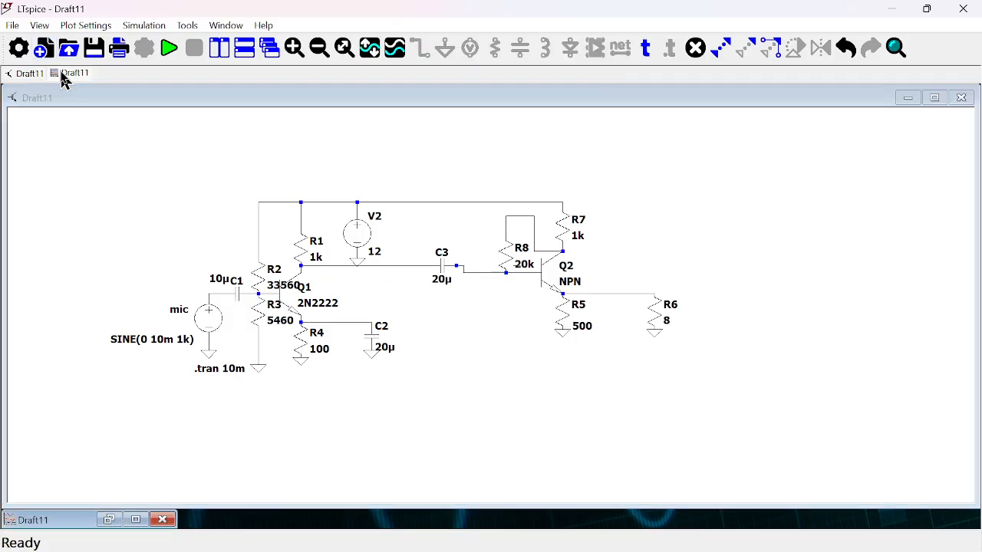
click(31, 78)
click(61, 77)
click(136, 519)
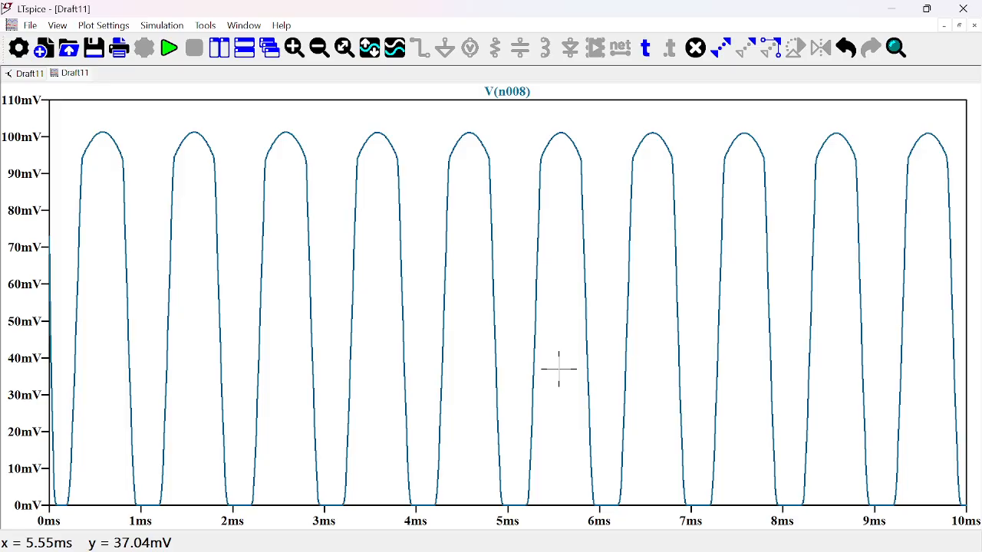
Step: Add the microphone source voltage to the output plot and maximize the waveform window to compare both traces
click(944, 26)
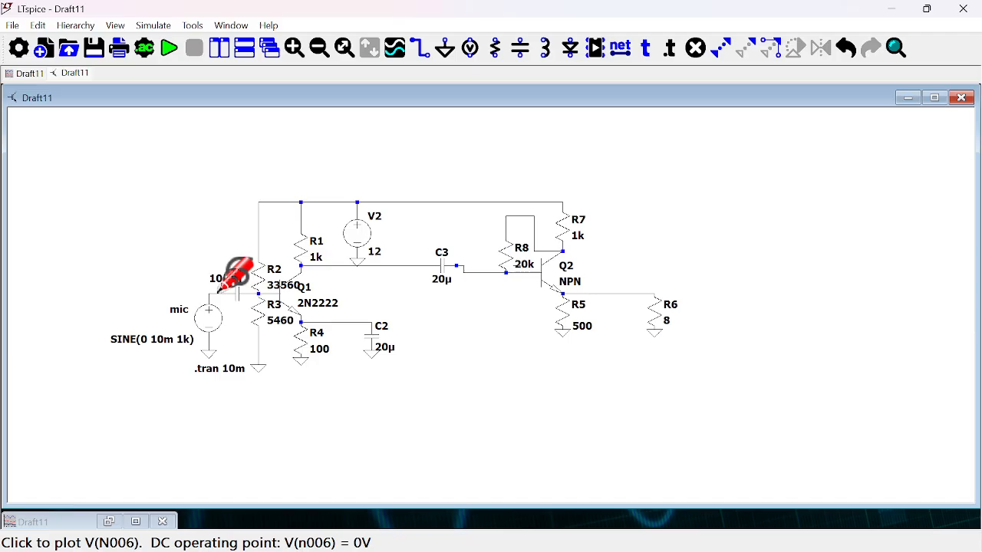
click(28, 76)
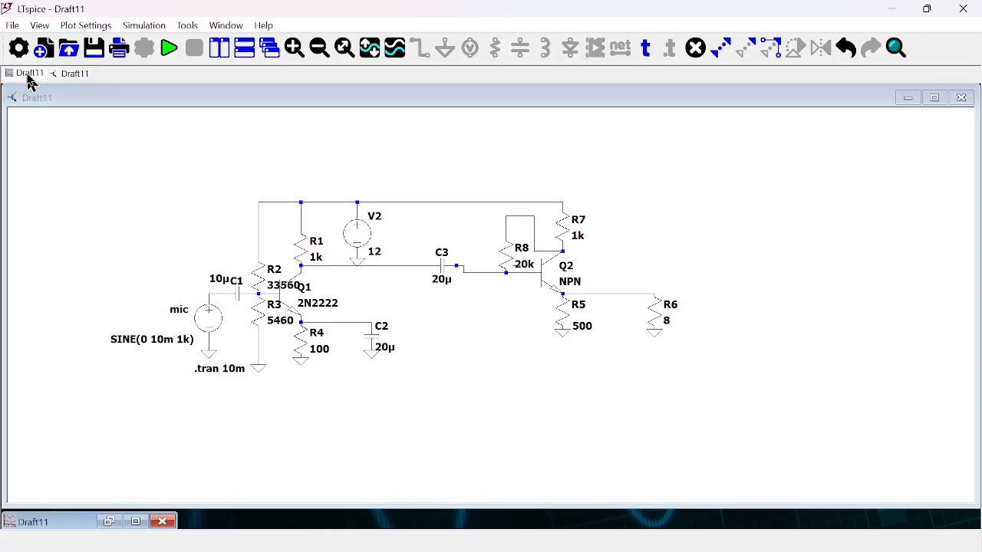
click(135, 522)
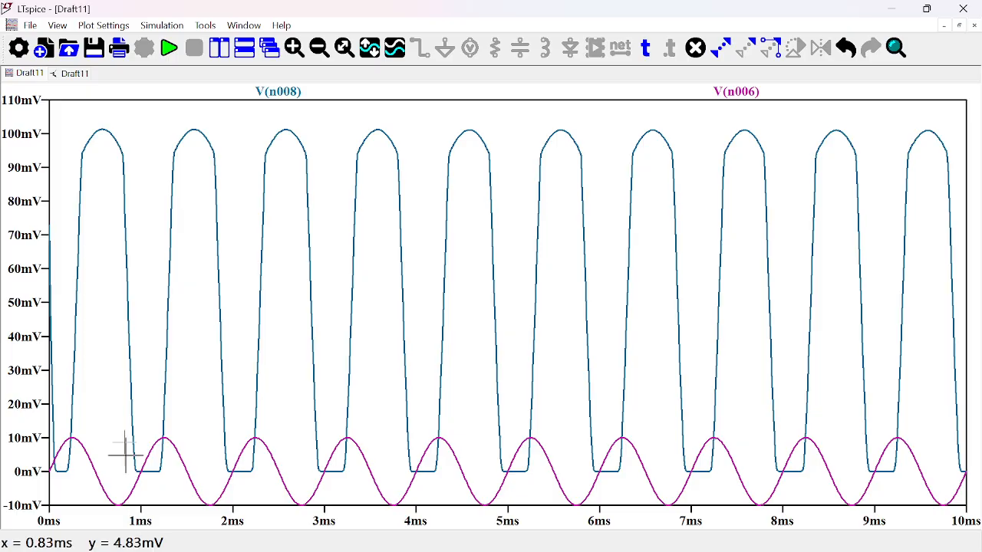
click(888, 10)
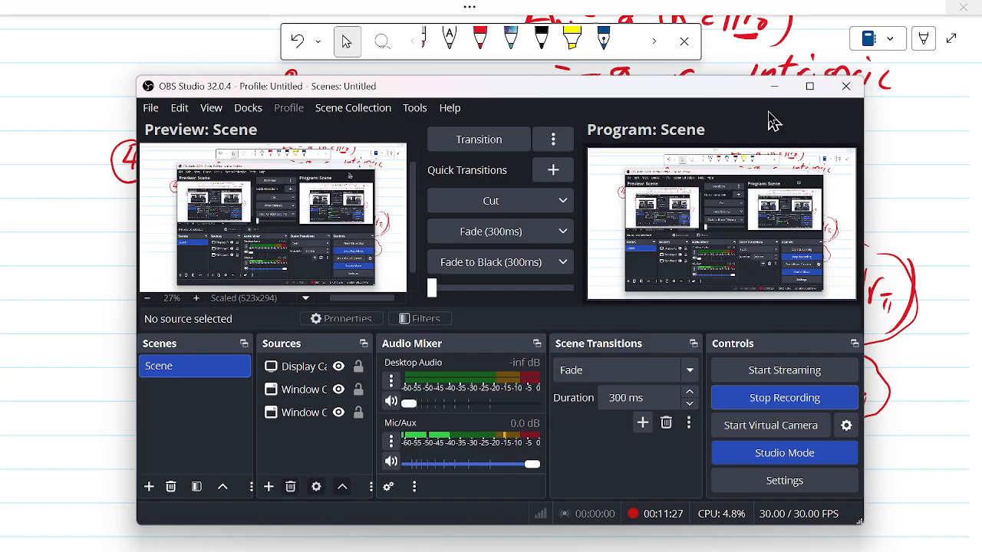
click(810, 91)
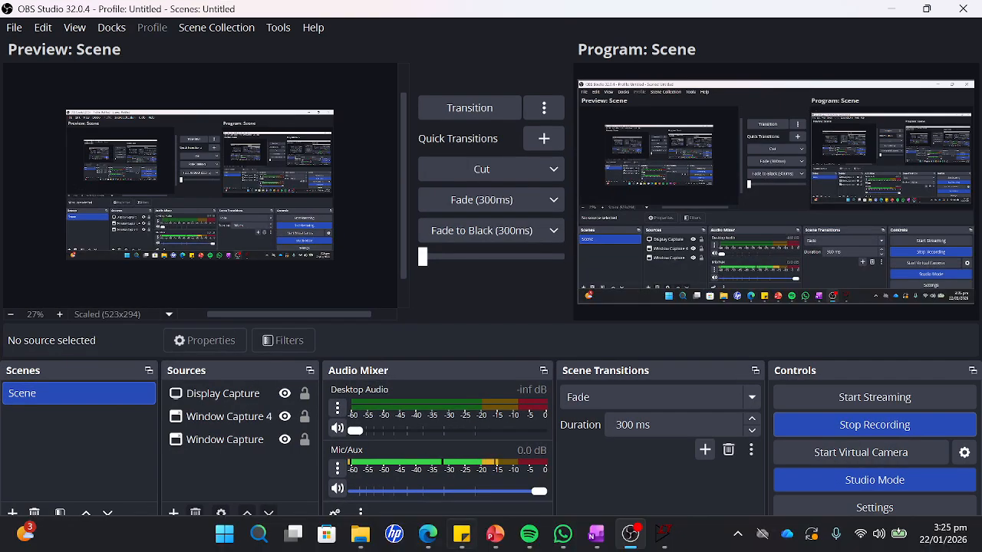
mouse_move(662, 537)
click(673, 477)
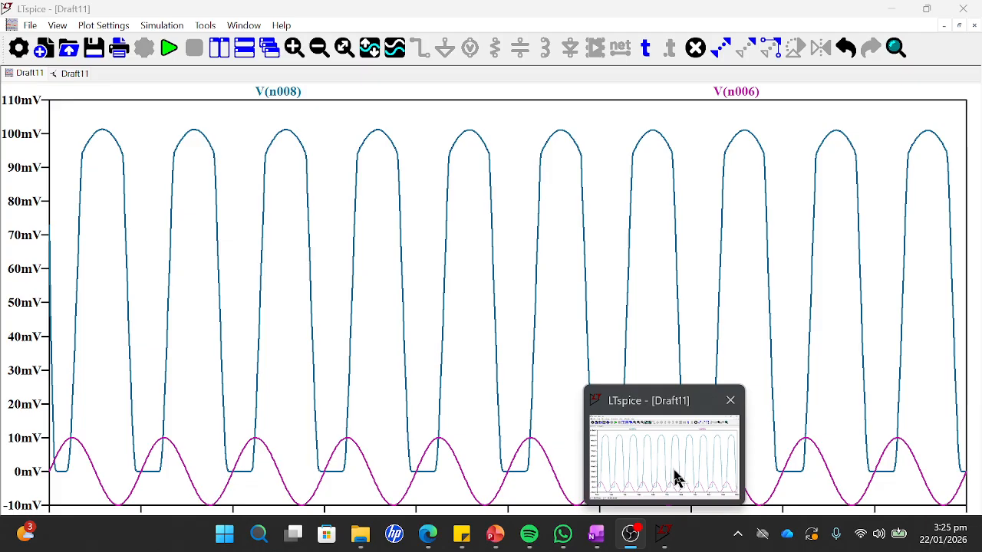
Step: Insert a 20µ coupling capacitor in series on the wire between Q2's emitter and load resistor R6
click(66, 76)
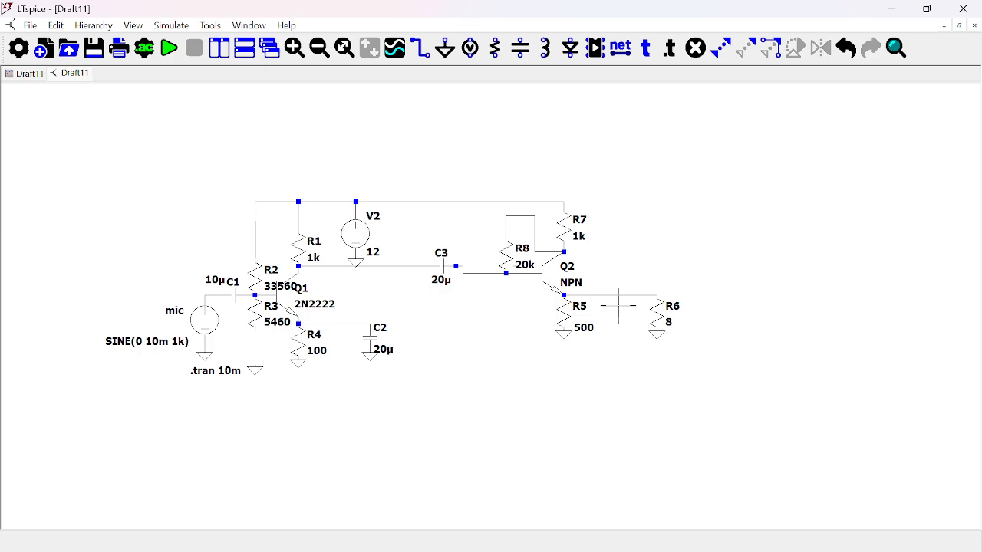
key(c)
key(ctrl+r)
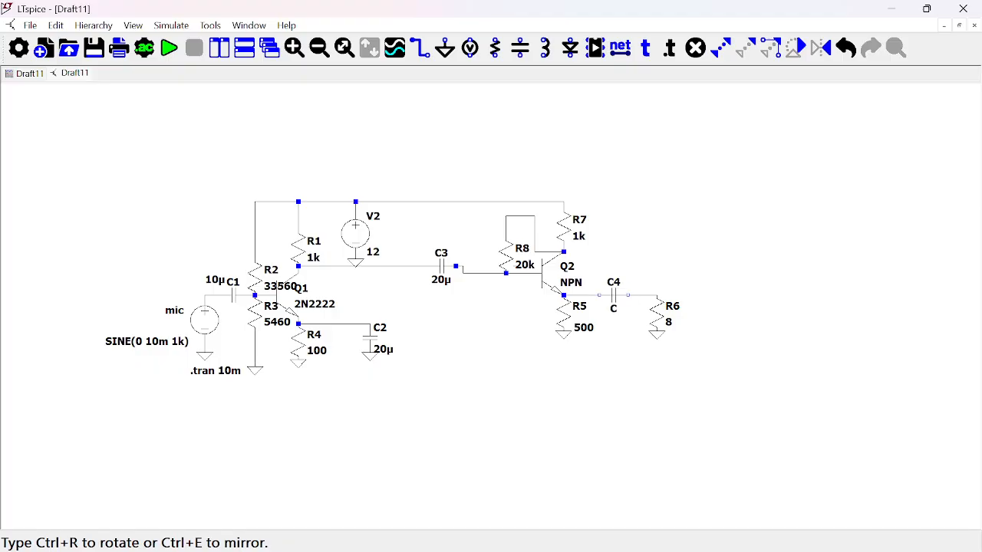
key(Escape)
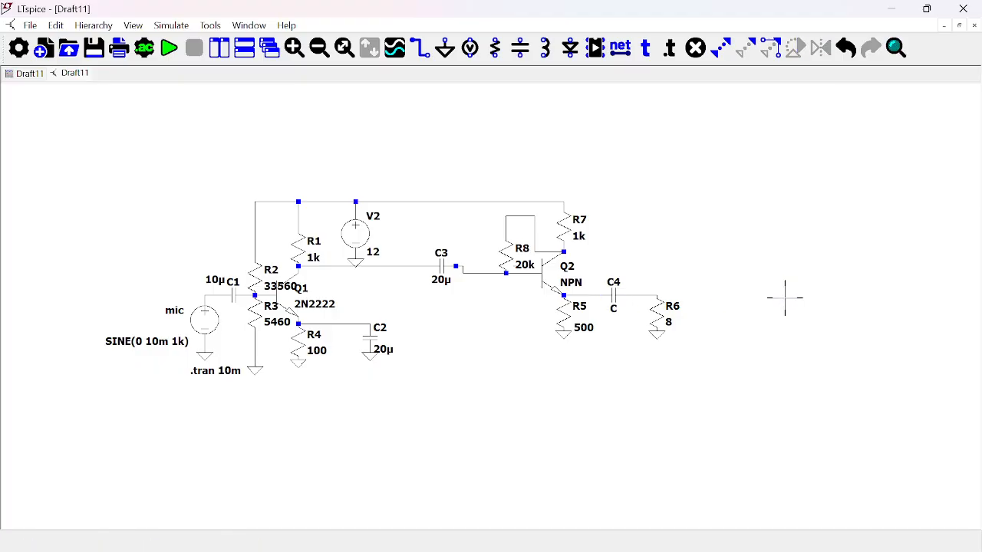
right_click(617, 307)
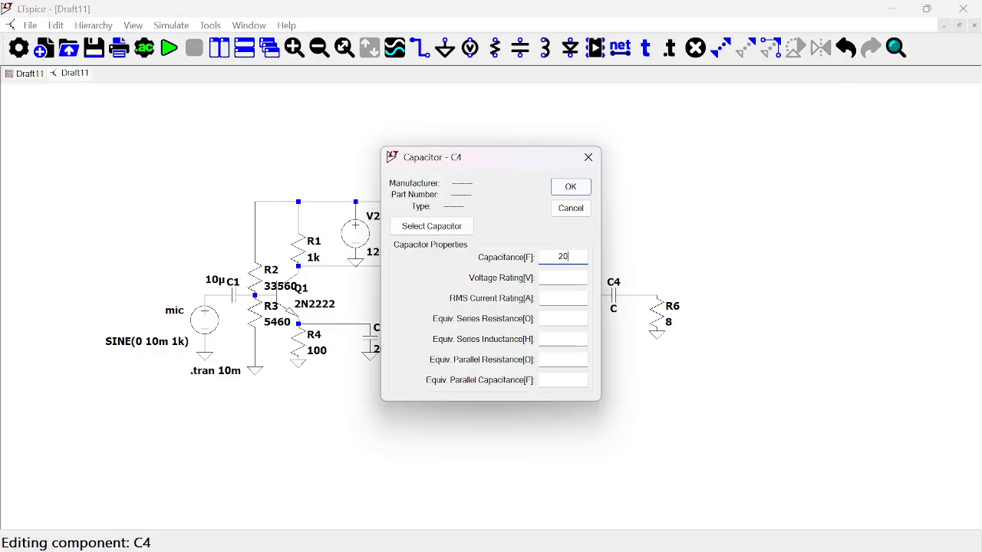
click(570, 187)
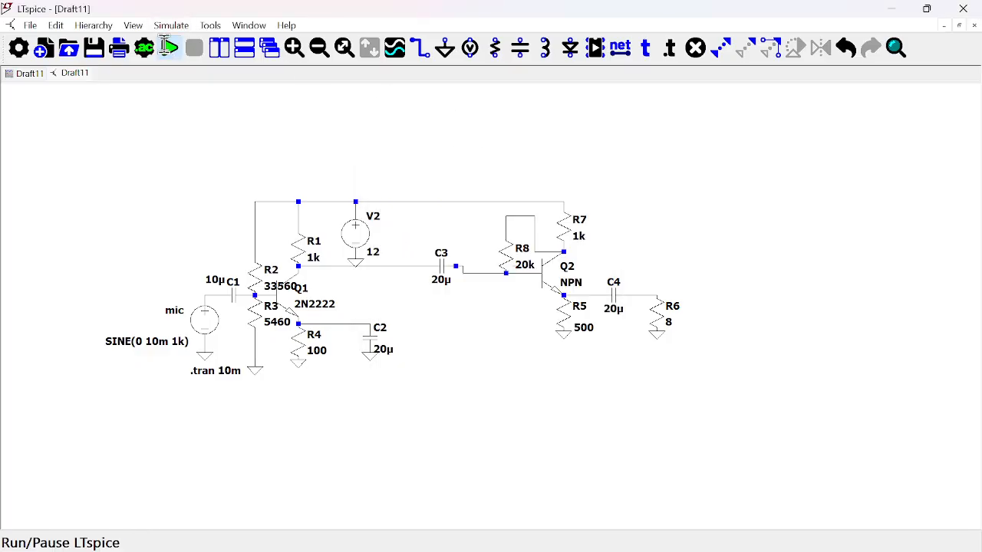
Step: Rerun the simulation, plot the output voltage at R6, and enlarge the restored waveform window over the schematic
click(170, 47)
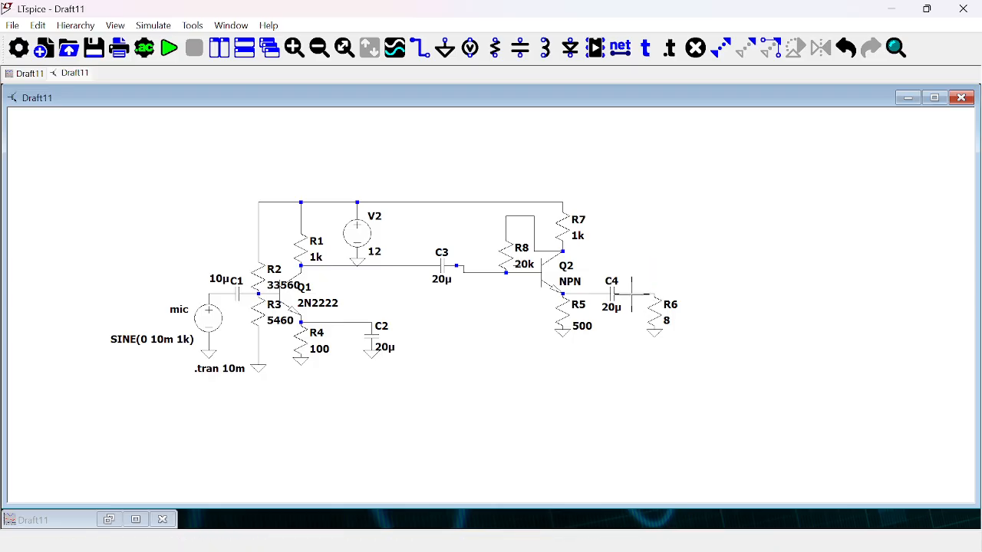
click(136, 522)
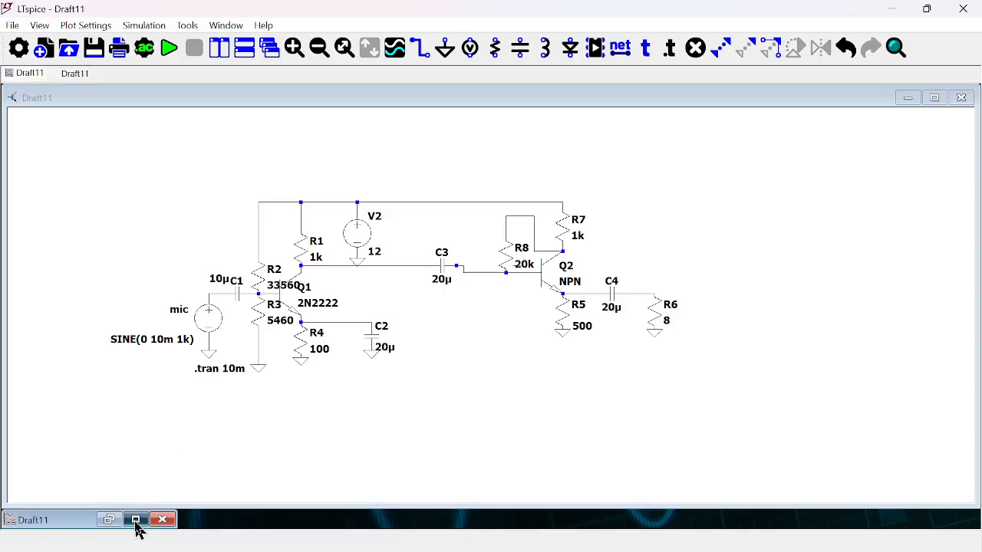
click(79, 76)
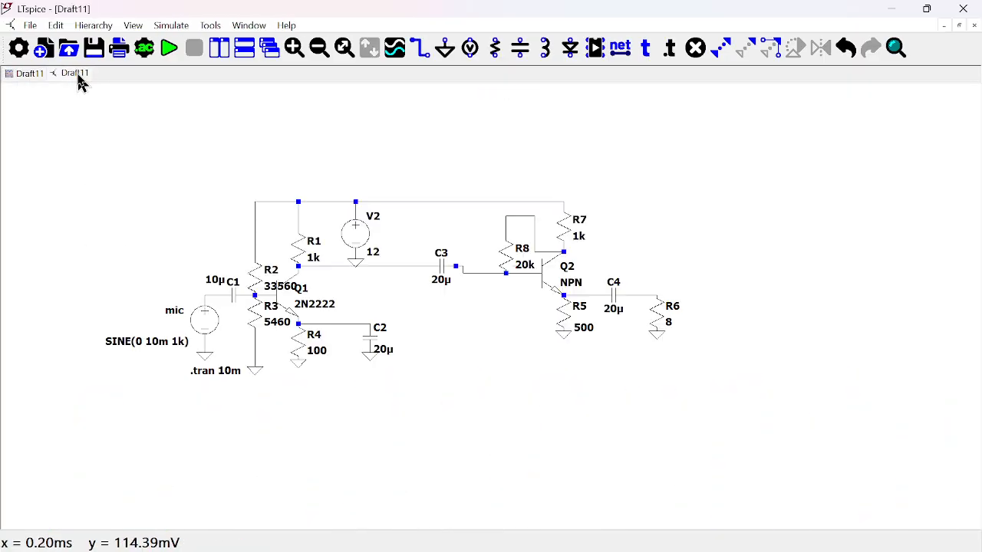
click(27, 74)
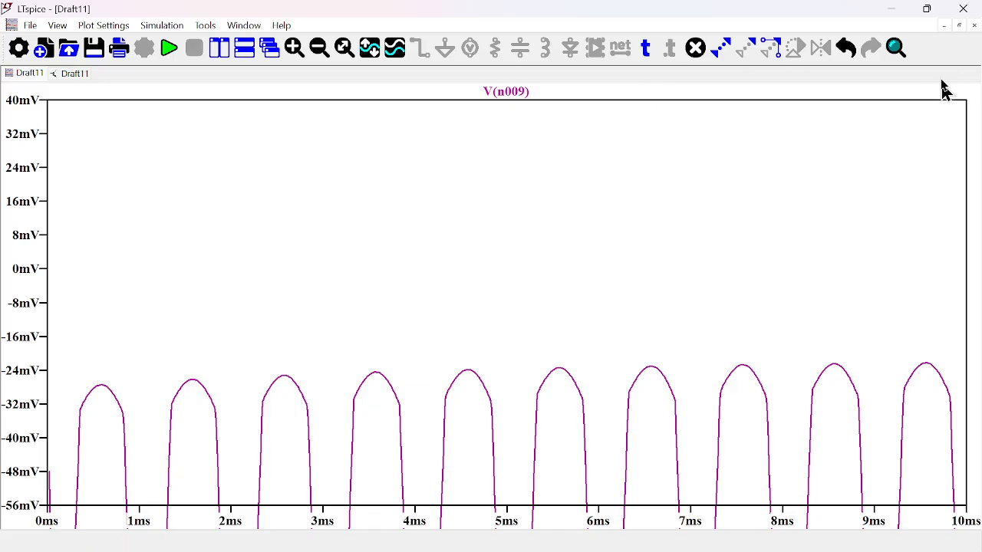
click(959, 26)
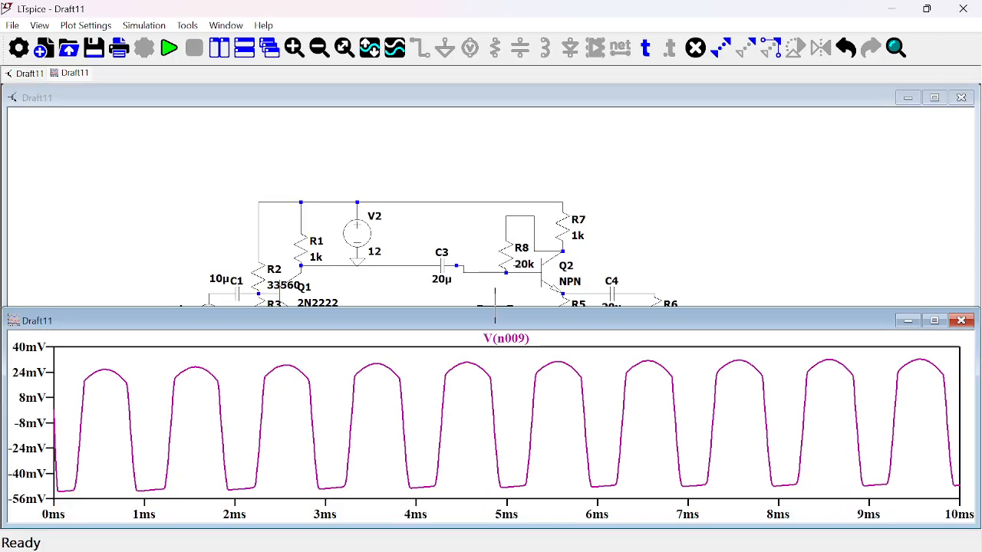
drag(463, 309, 486, 170)
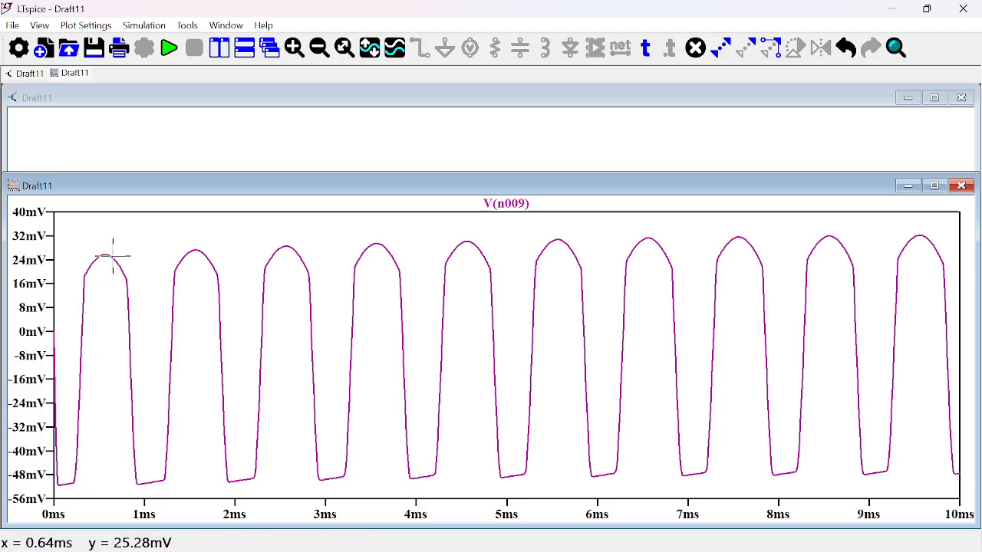
Step: Delete R8 and its vertical wire between Q2's base and collector, and set emitter resistor R5 to 100 Ω
click(907, 186)
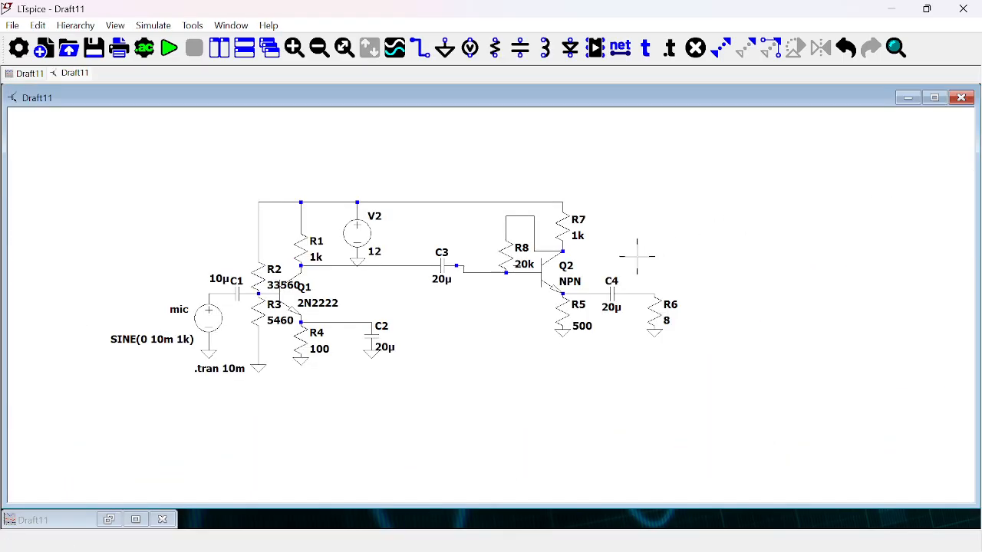
click(534, 244)
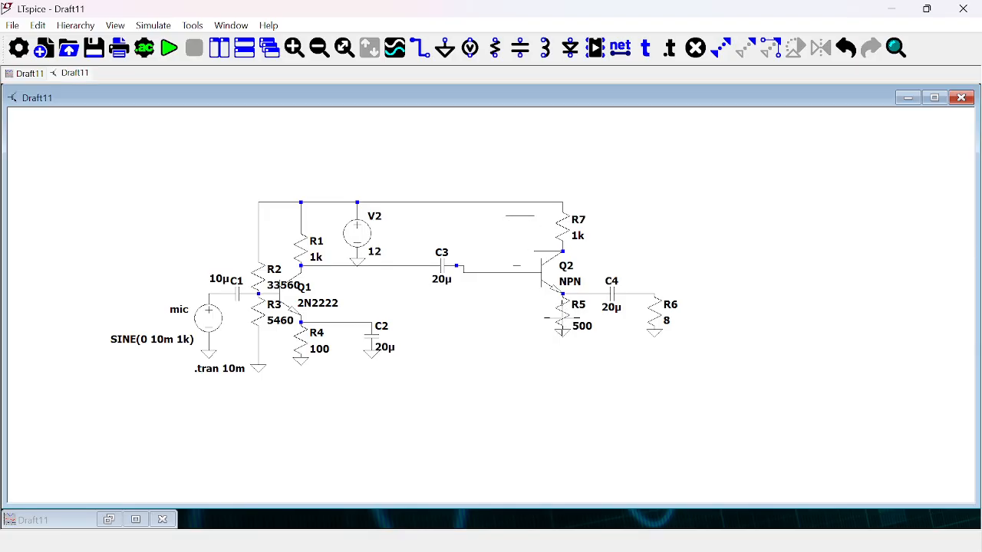
right_click(562, 319)
text(100)
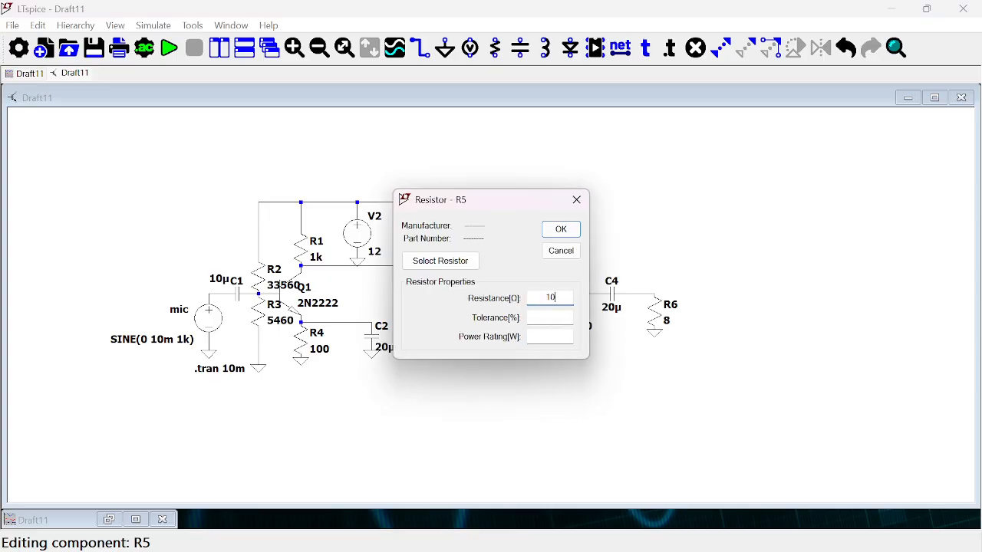
click(564, 234)
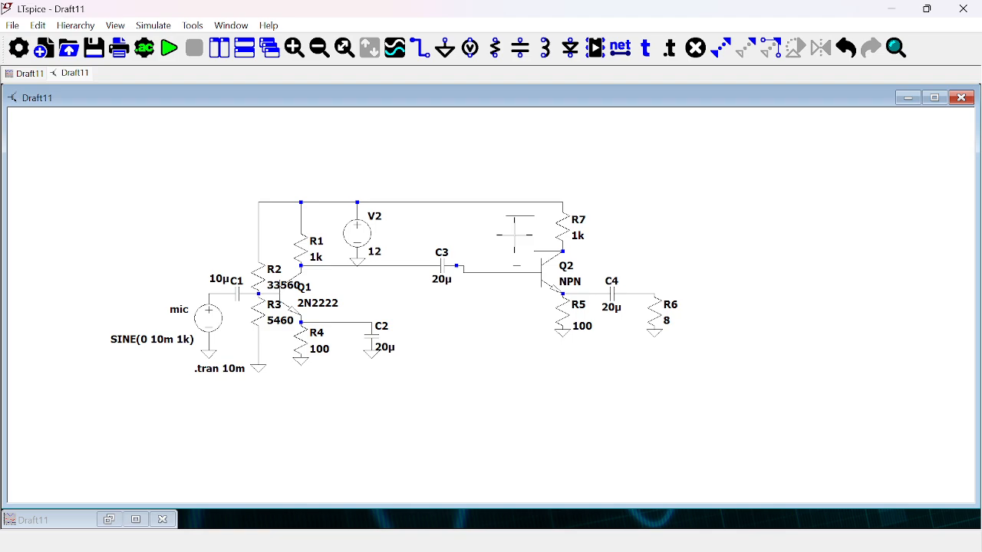
Step: Place two resistors vertically, one above and one below Q2's base wire, meeting at that wire
key(r)
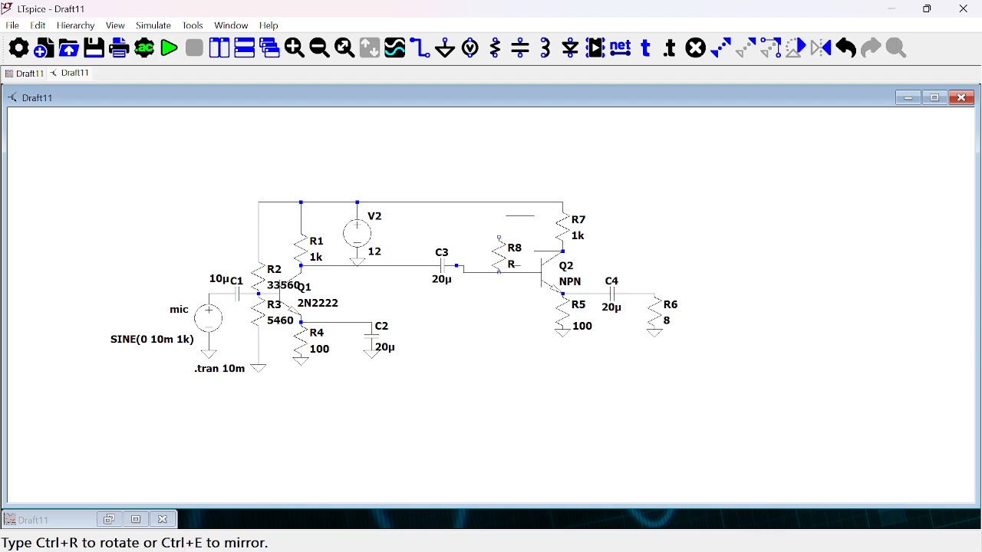
click(499, 239)
click(500, 290)
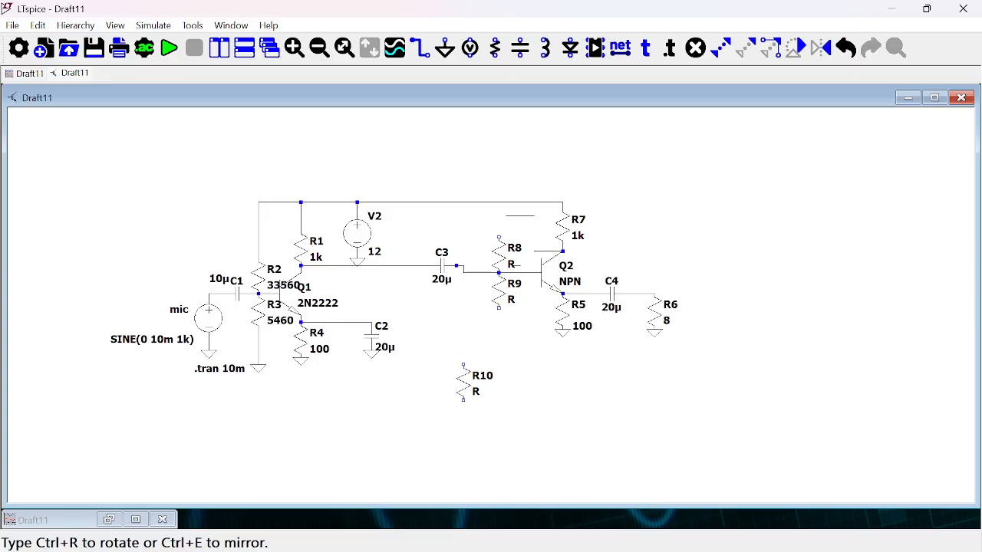
key(Escape)
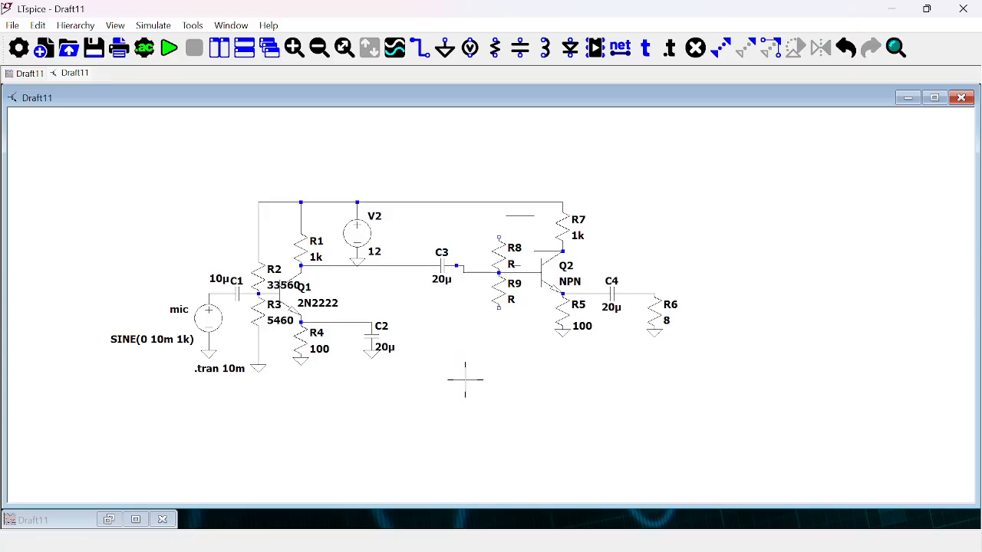
Step: Set the upper base resistor R8 to 33560 Ω and the lower base resistor R9 to 5460 Ω
right_click(503, 265)
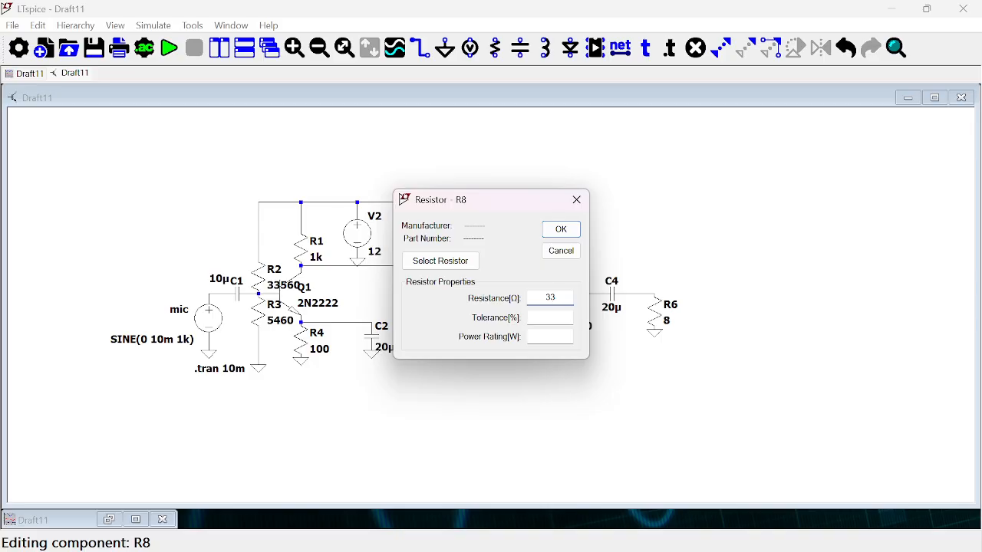
click(562, 231)
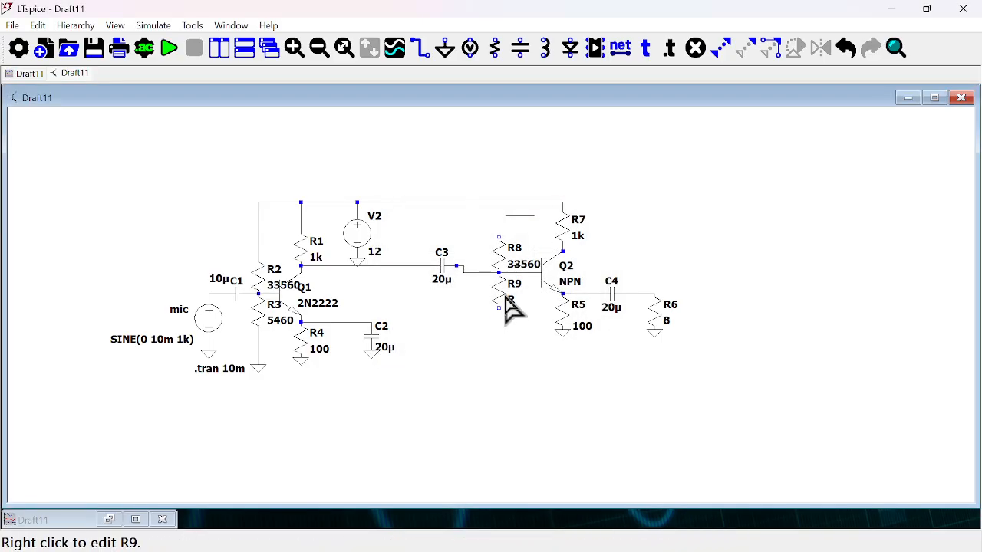
right_click(506, 304)
text(5460)
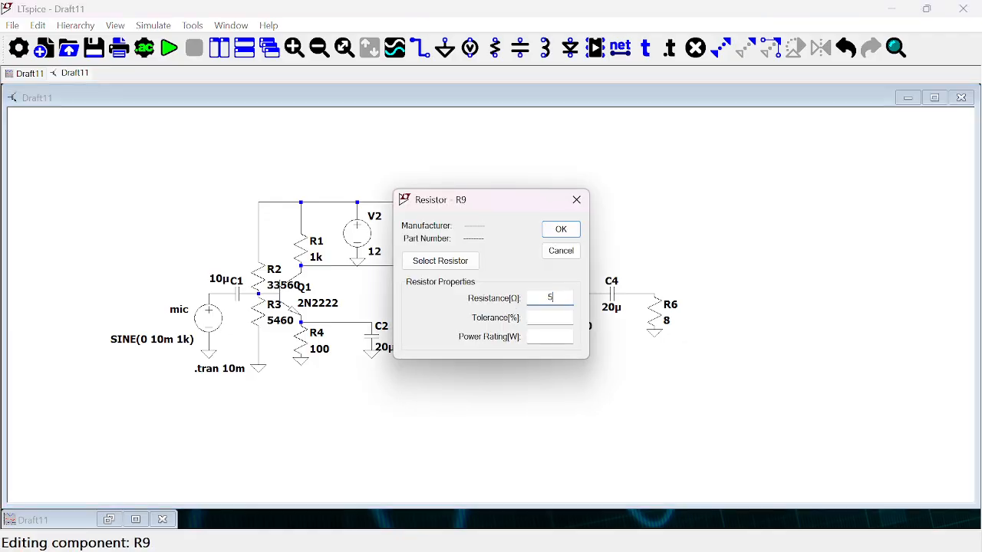
click(557, 232)
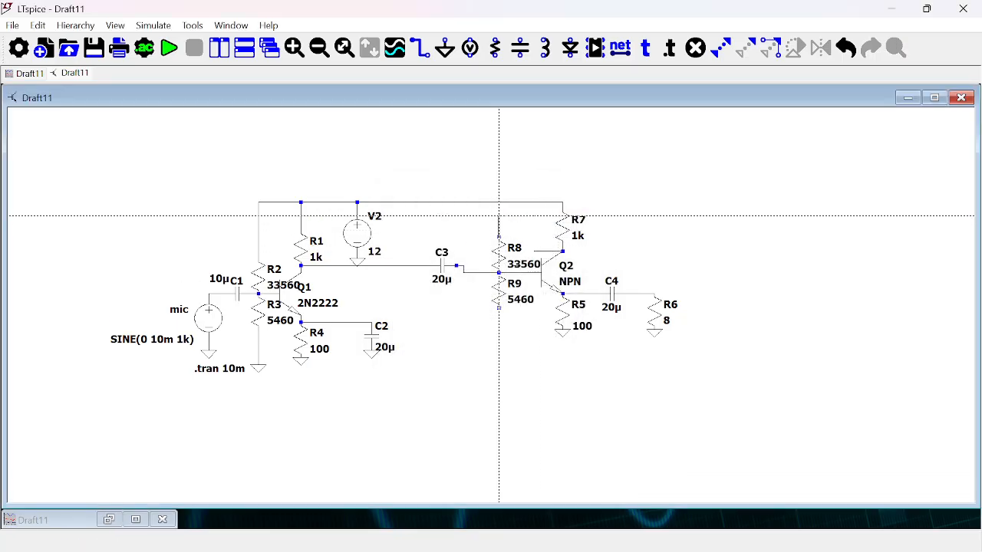
Step: Wire the upper end of R8 to the supply rail and connect the lower end of R9 to a new ground symbol
click(498, 202)
key(g)
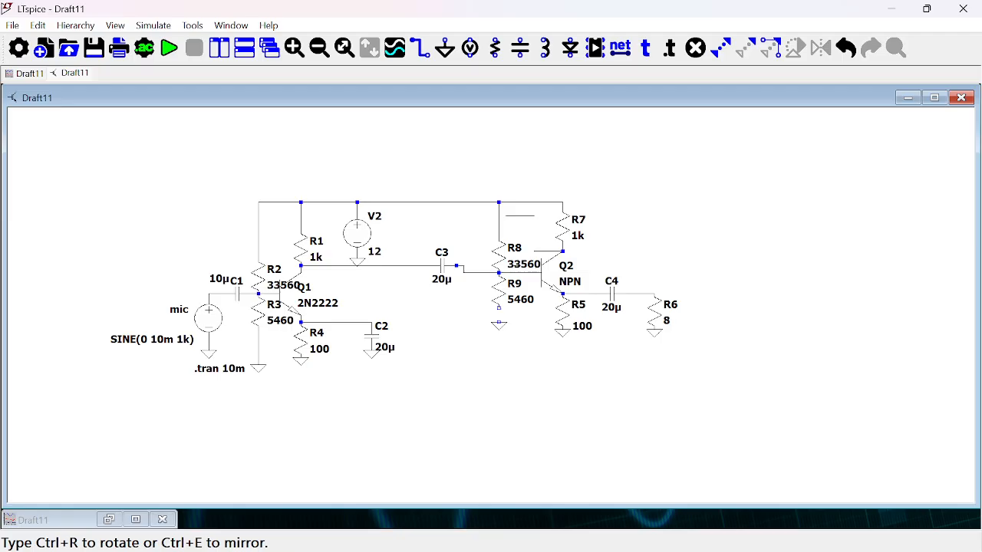
click(500, 326)
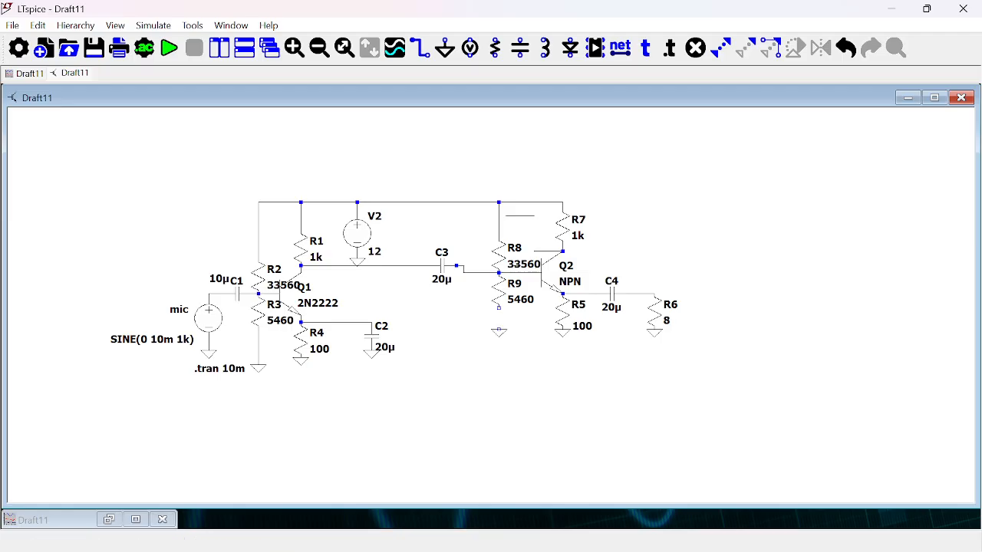
key(Escape)
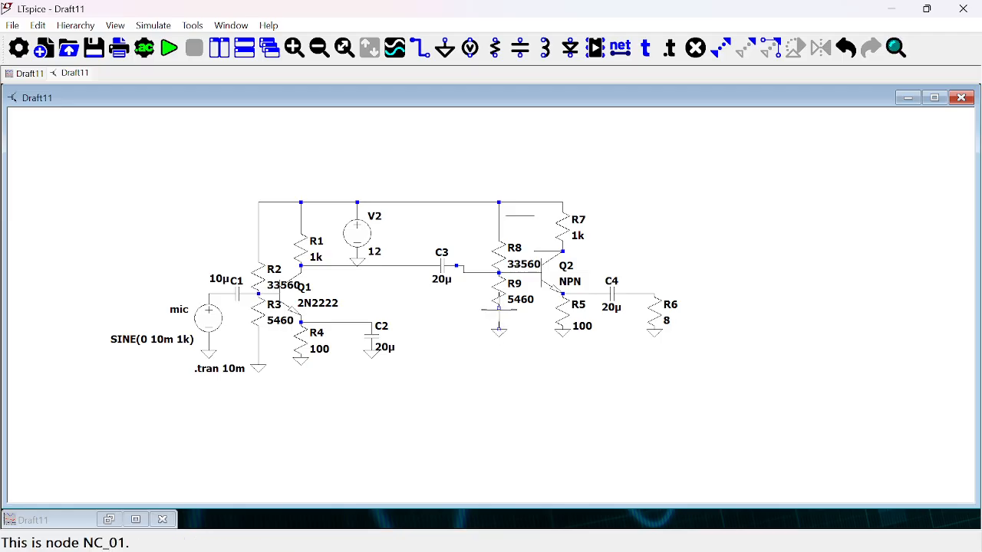
key(F3)
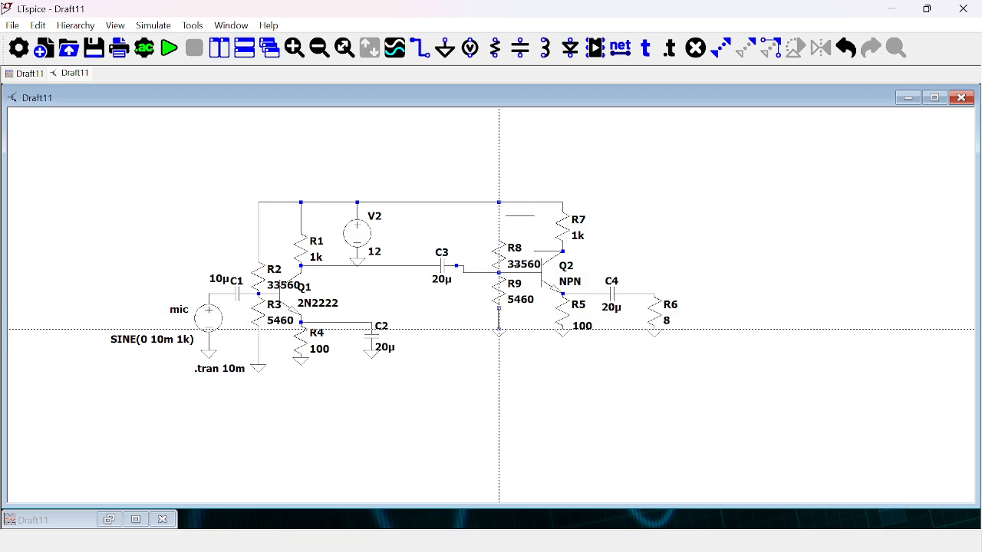
click(500, 330)
key(Escape)
Step: Run the transient simulation, inspect the V(n010) waveform, and minimize the plot to return to the schematic
click(170, 49)
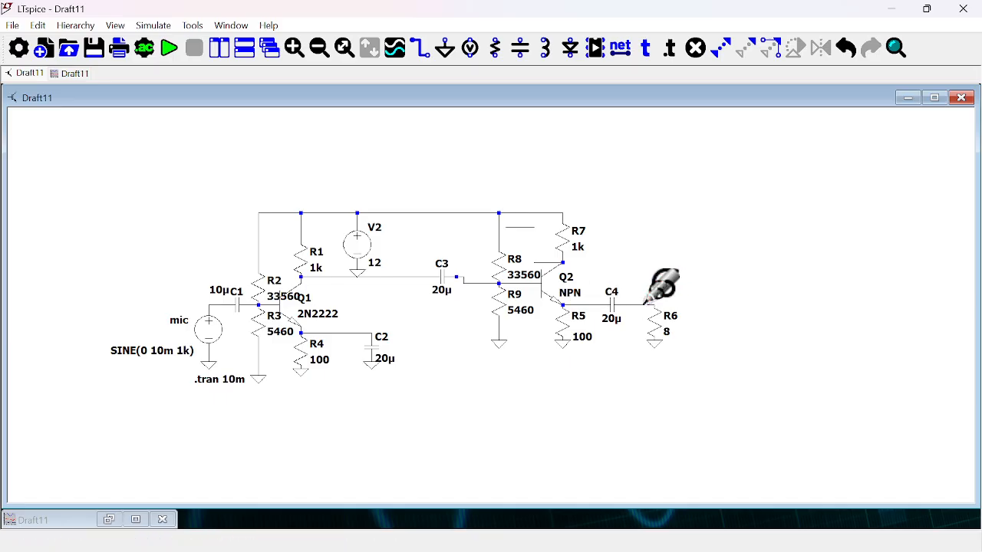
click(136, 522)
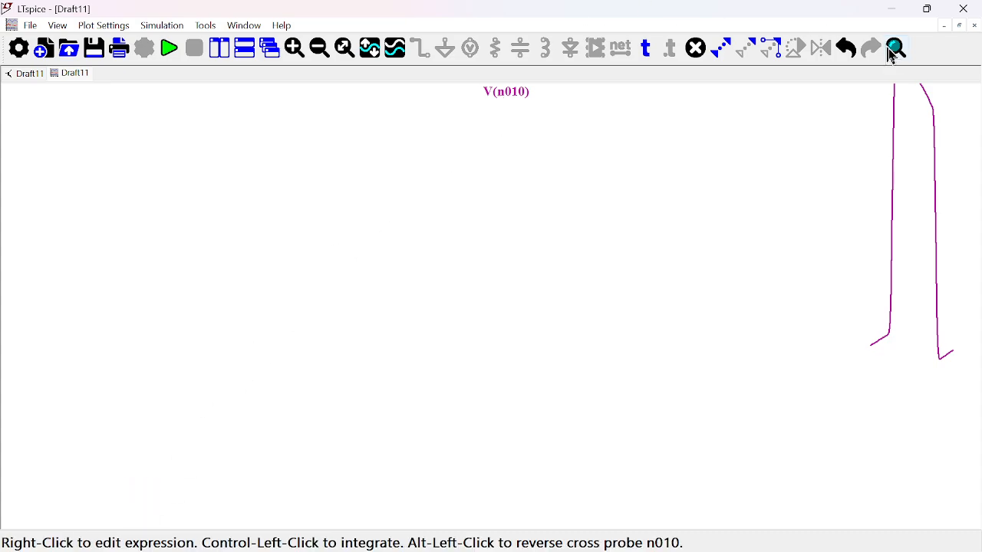
click(960, 26)
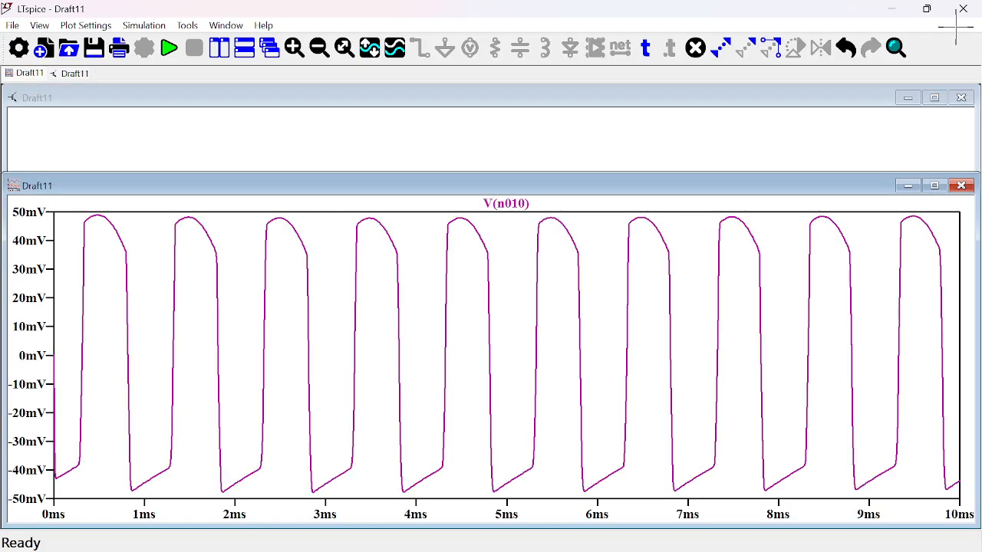
click(169, 51)
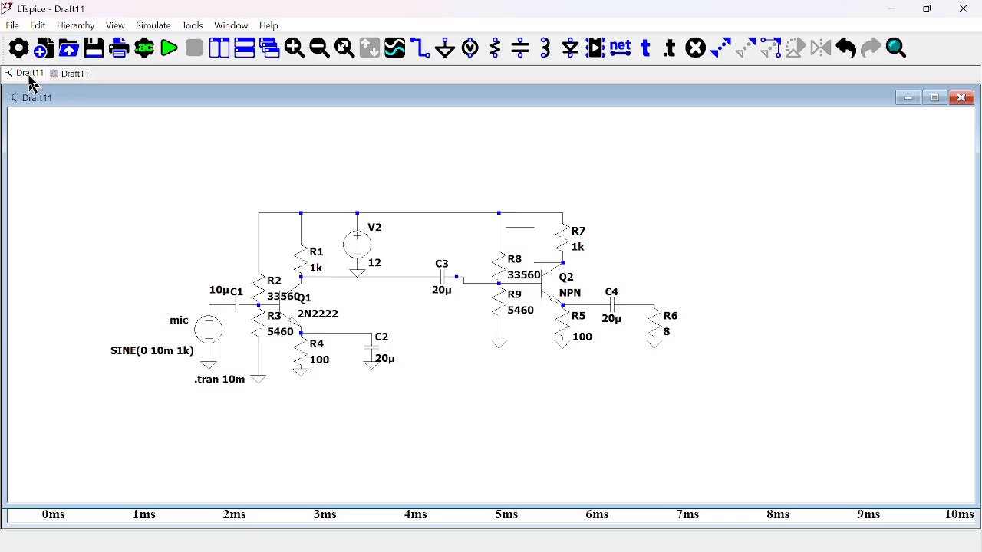
click(78, 75)
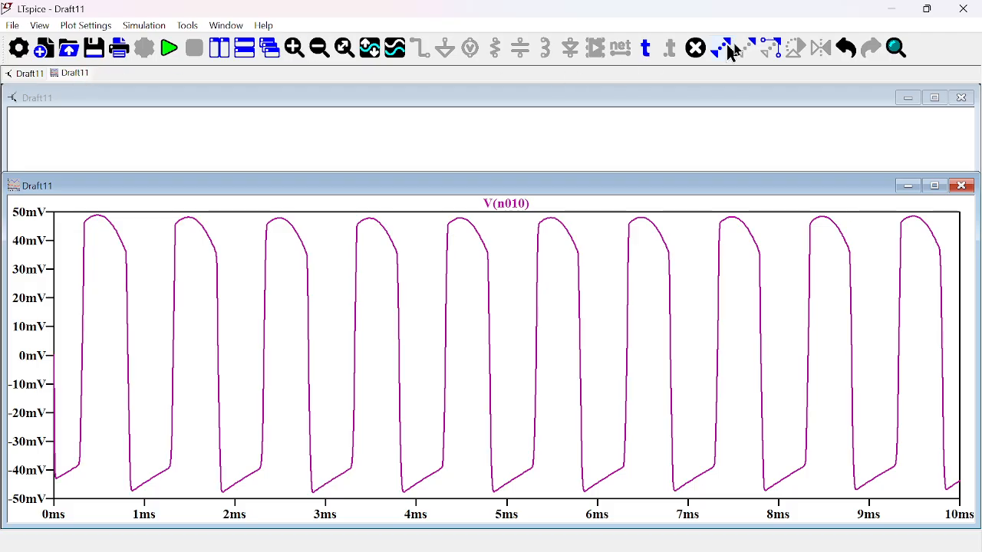
click(918, 191)
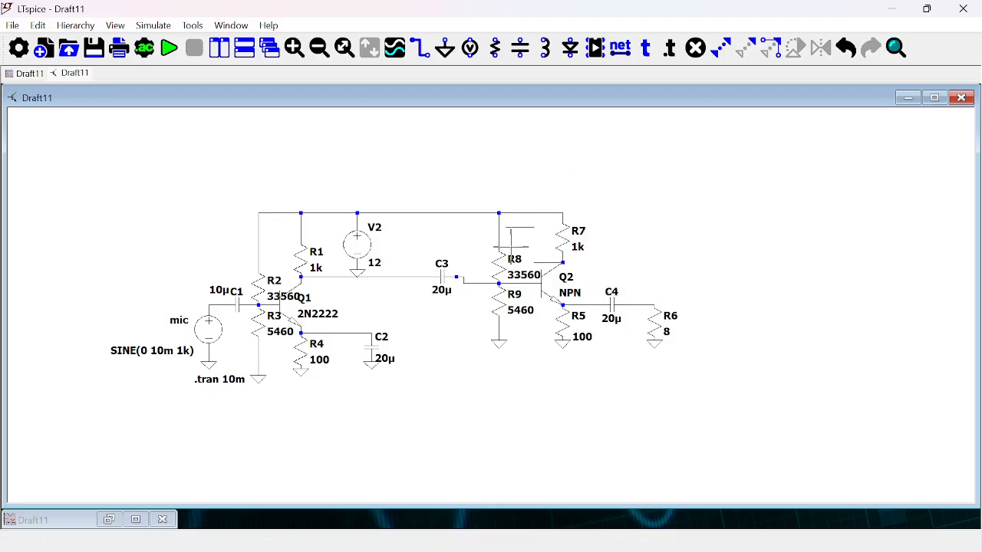
Step: Set Q2's collector resistor R7 to 500 Ω
right_click(568, 239)
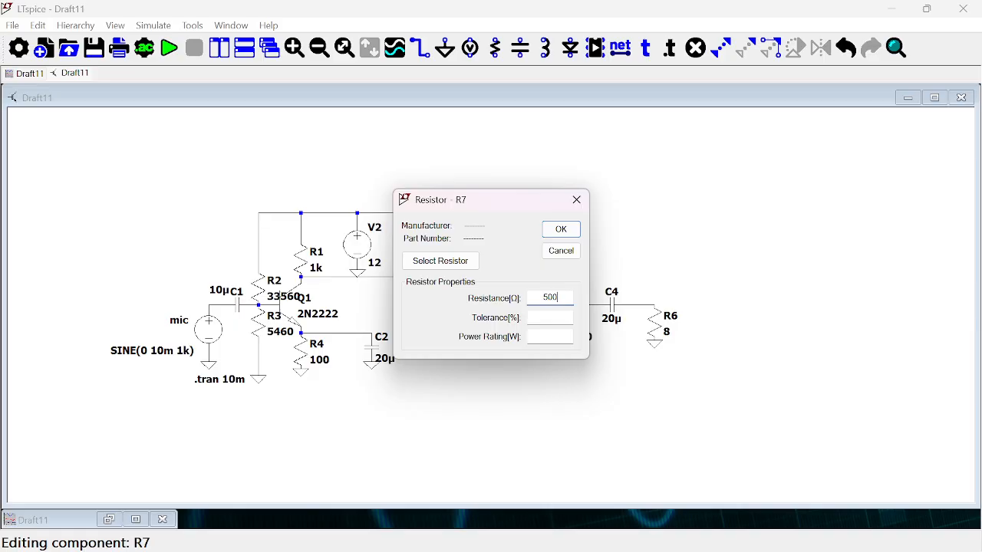
click(561, 230)
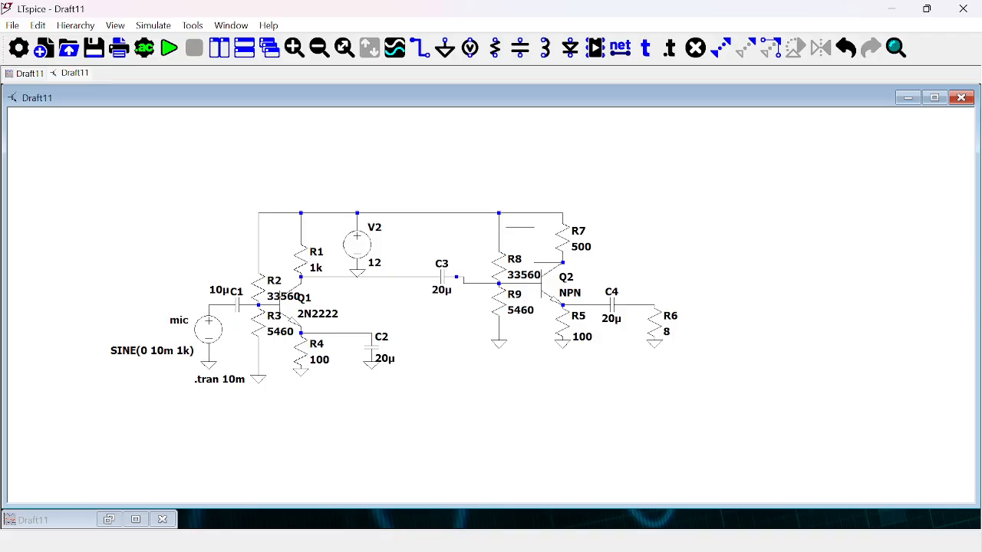
mouse_move(568, 543)
mouse_move(679, 544)
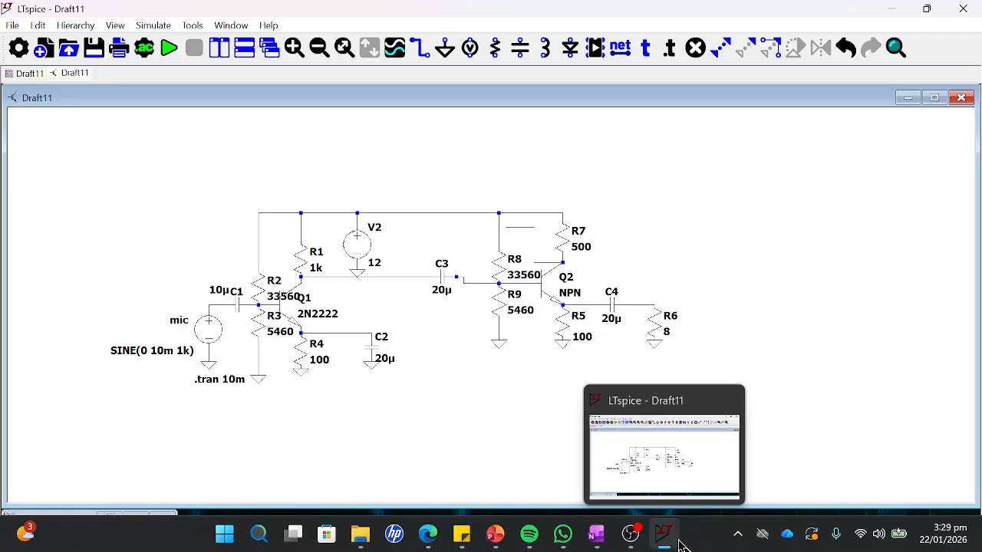
click(651, 488)
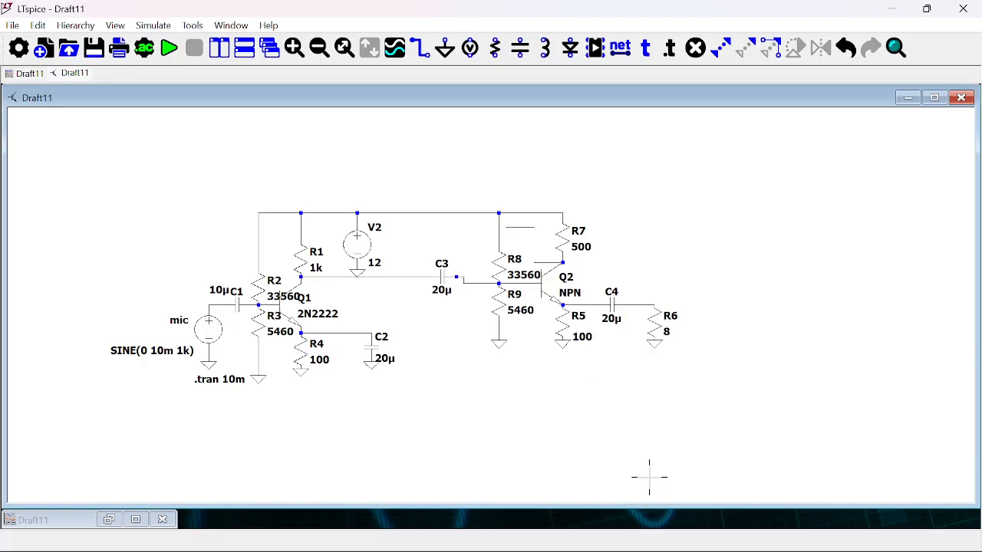
Step: Rerun the simulation with the new R7 value, view the V(n010) plot maximized, and minimize it again
click(35, 80)
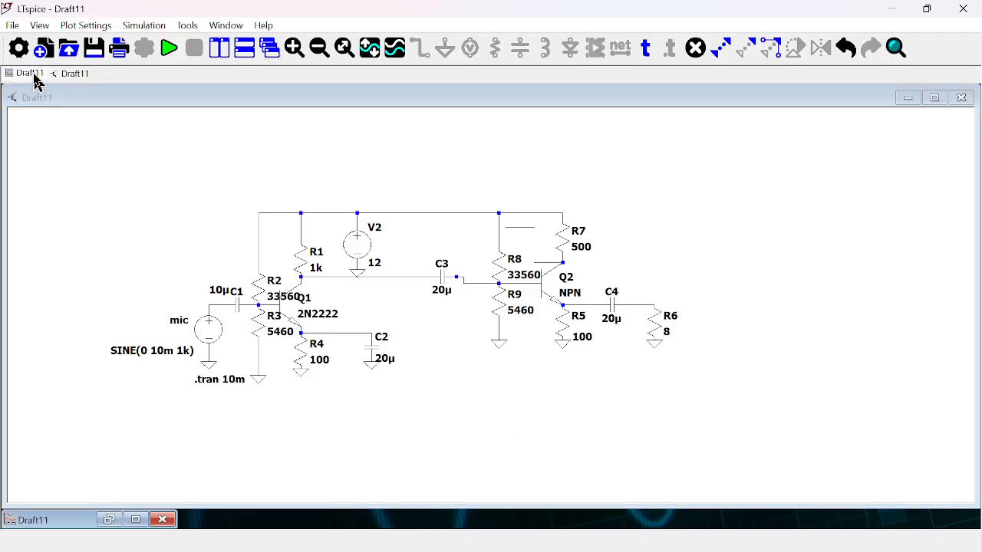
click(81, 79)
click(27, 73)
click(135, 520)
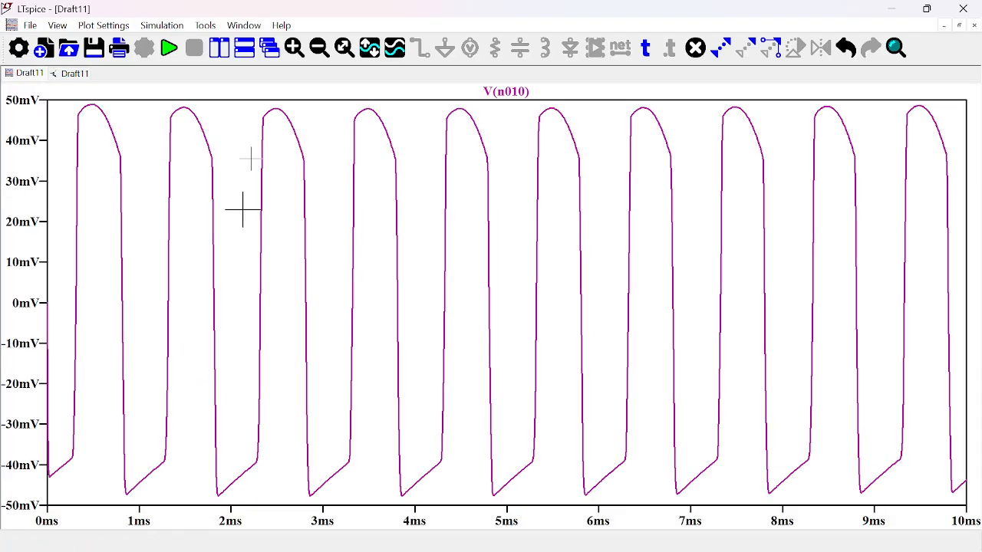
click(168, 49)
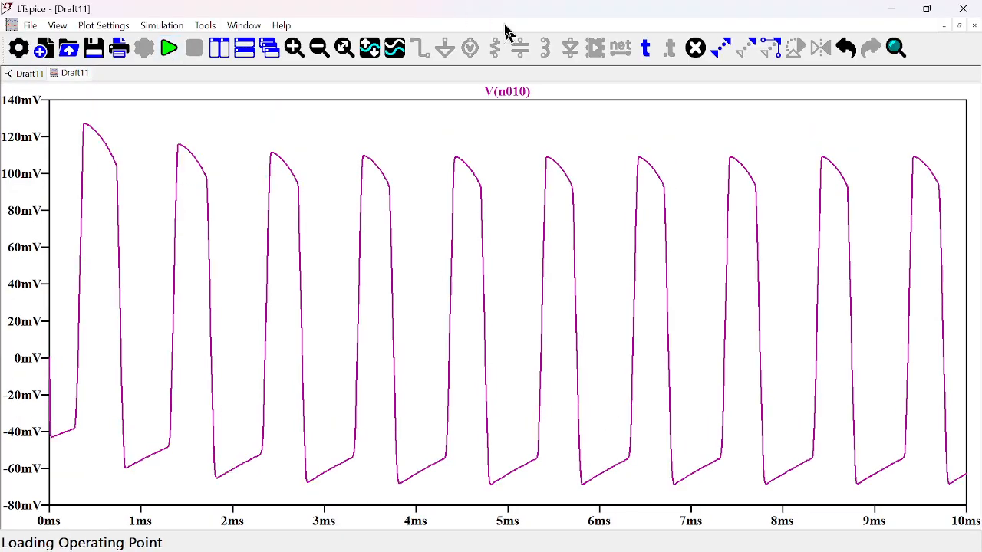
click(965, 15)
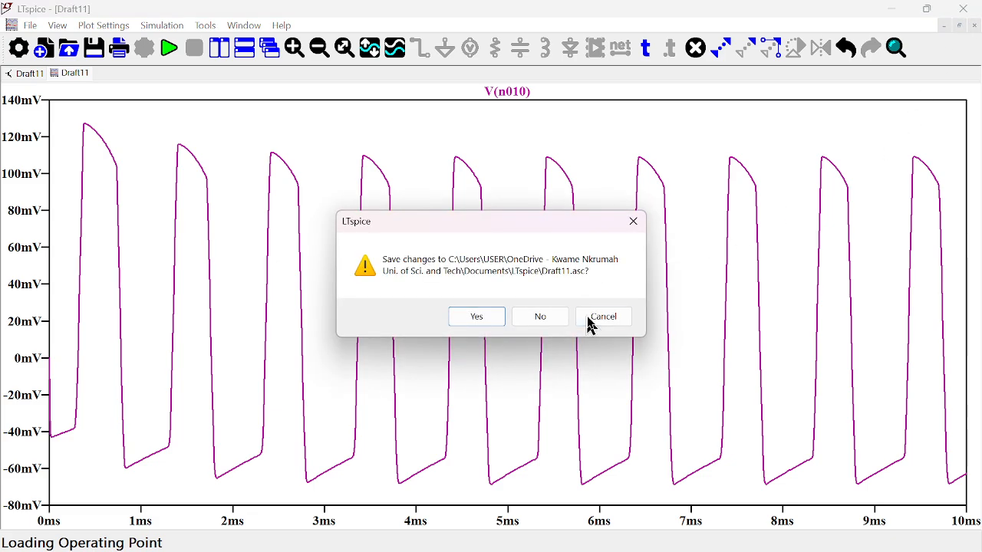
click(597, 322)
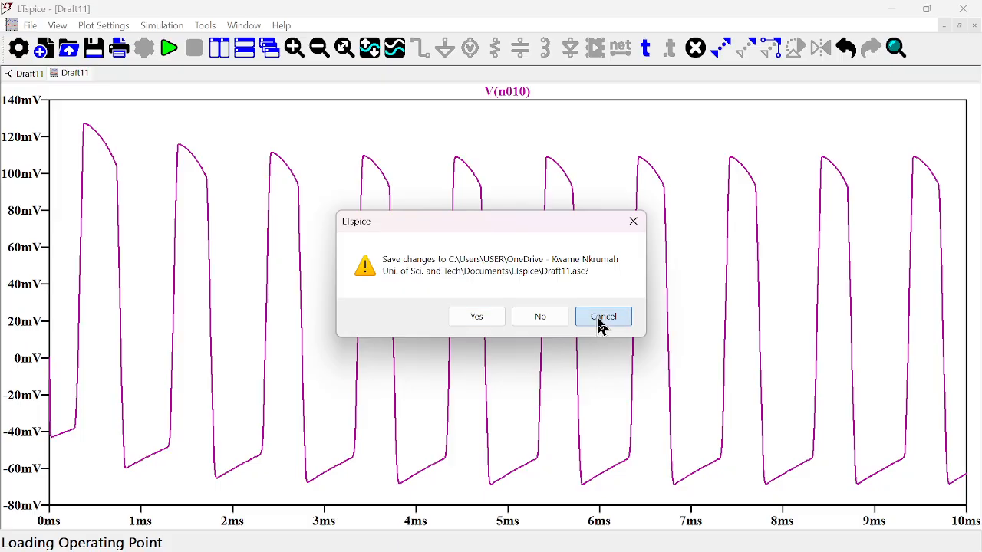
click(945, 26)
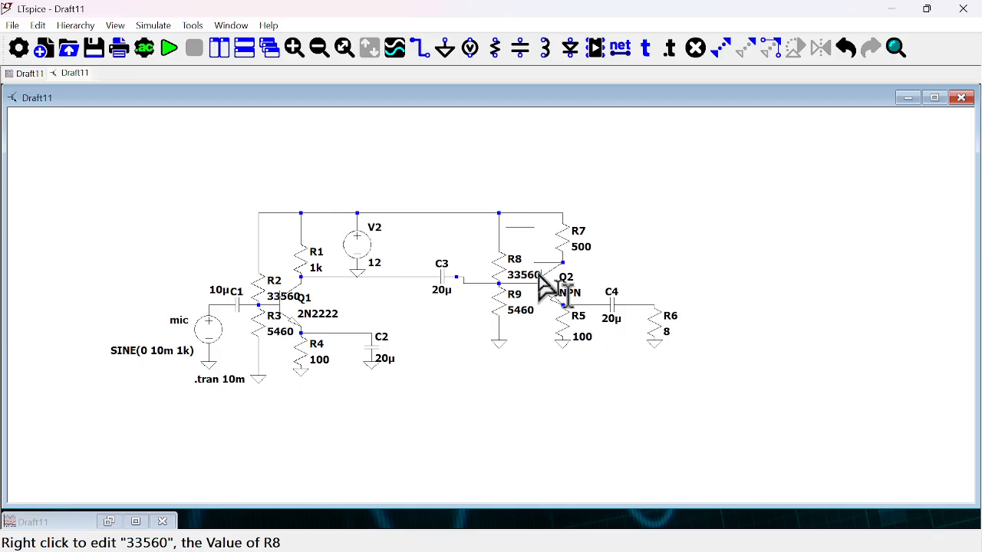
Step: Set the lower base resistor R9 of Q2 to 4460 Ω
key(F3)
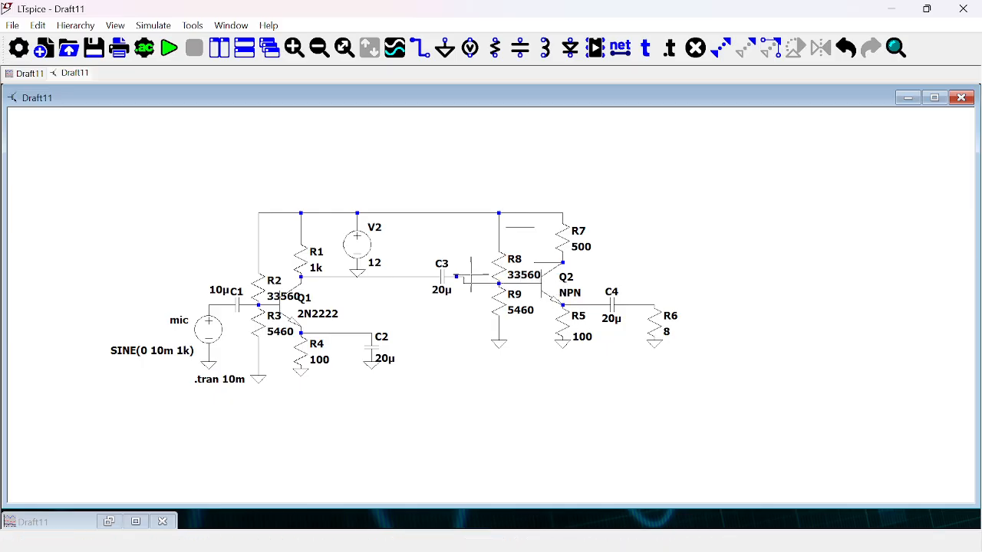
key(Escape)
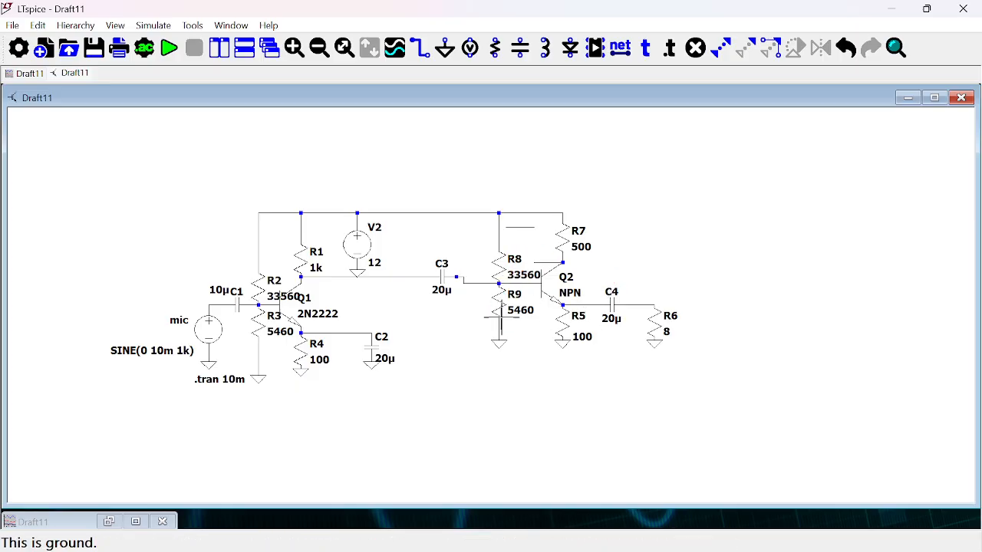
right_click(514, 308)
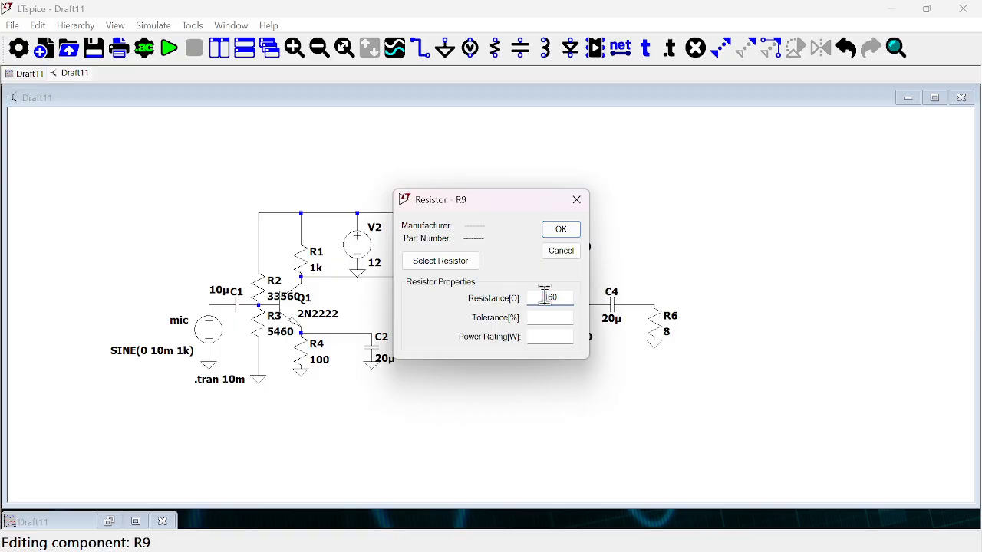
text(4)
click(562, 232)
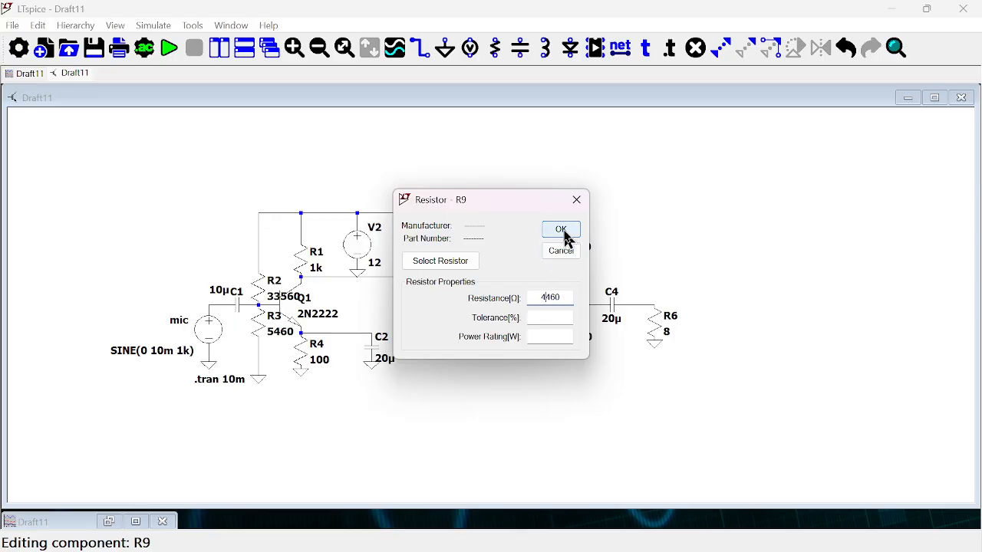
Step: Rerun the simulation with the new R9 value and maximize the V(n010) waveform plot
click(170, 55)
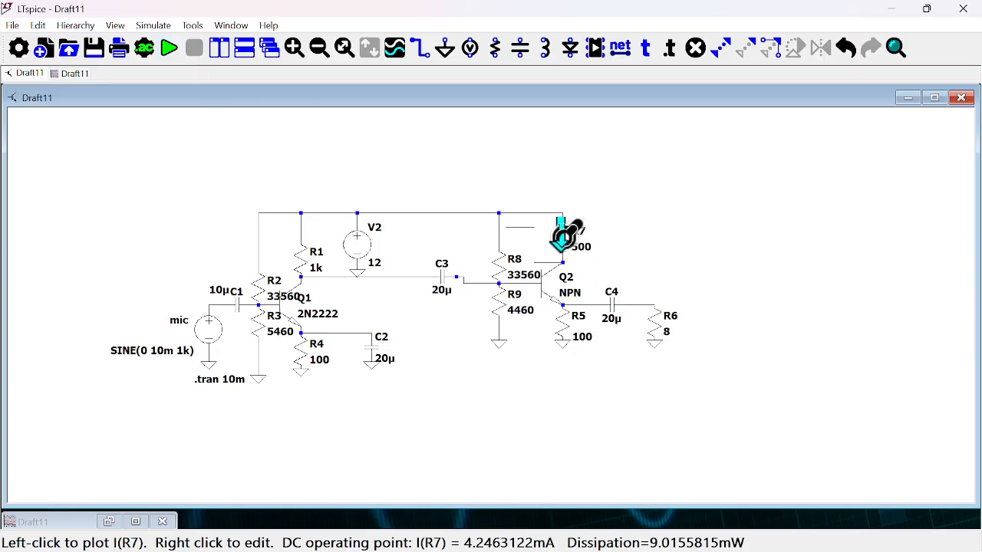
click(172, 52)
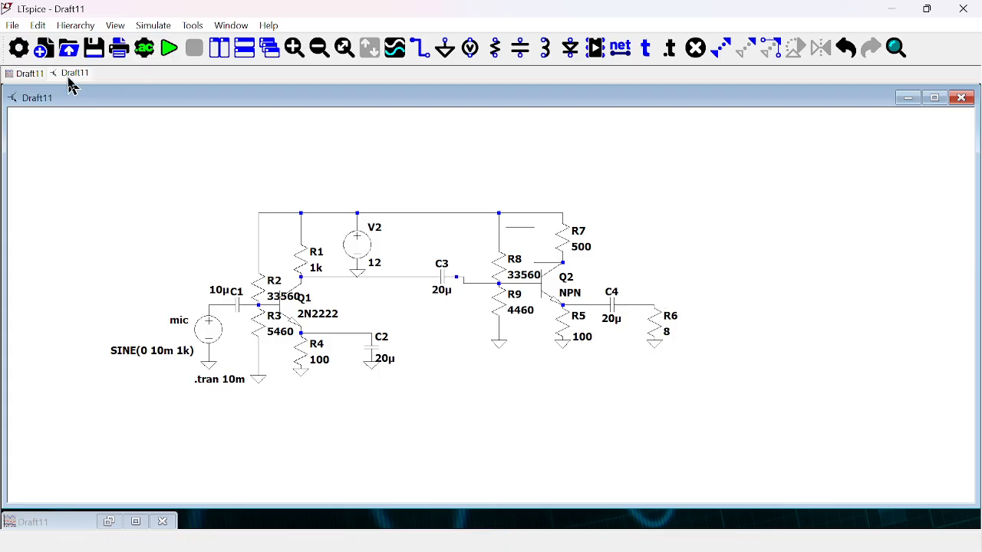
click(26, 75)
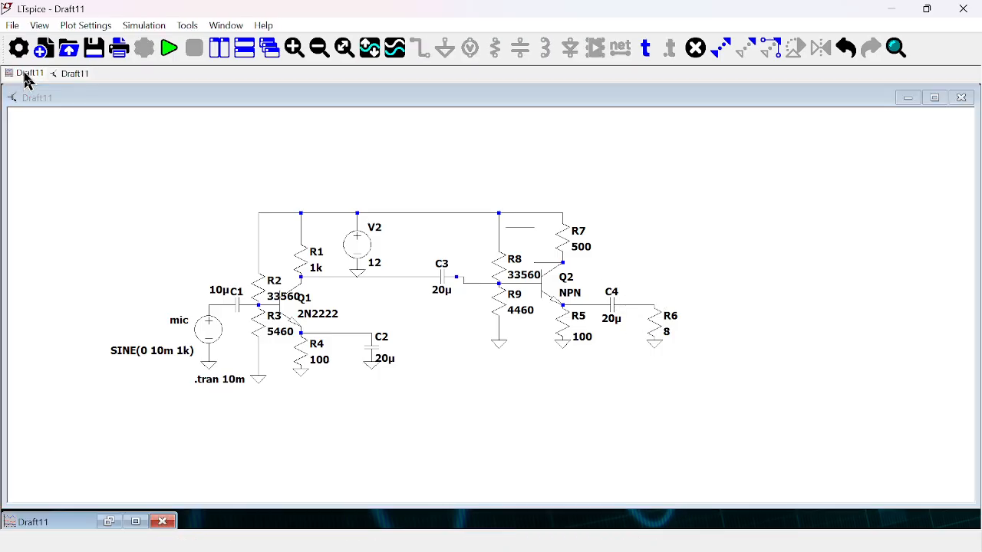
click(76, 76)
click(31, 76)
click(139, 521)
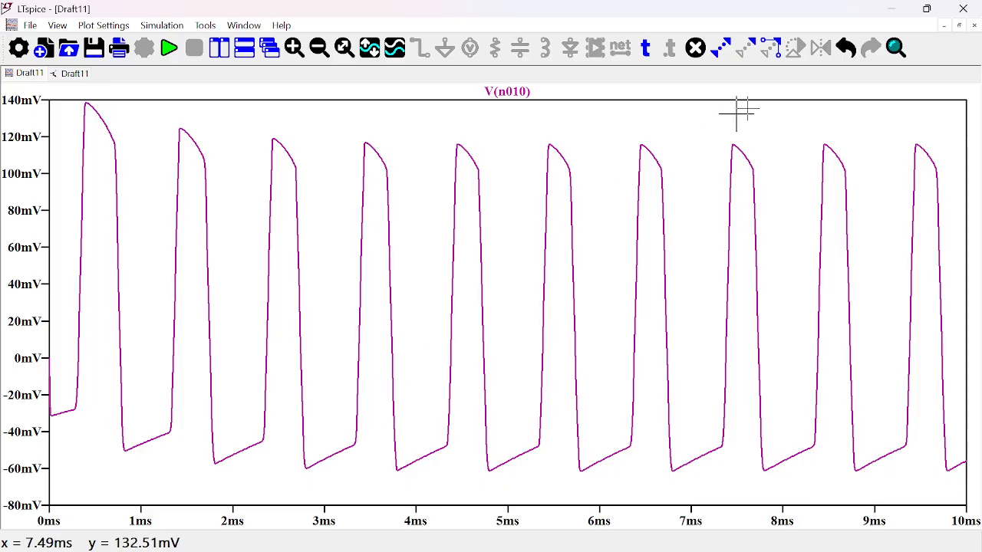
click(893, 13)
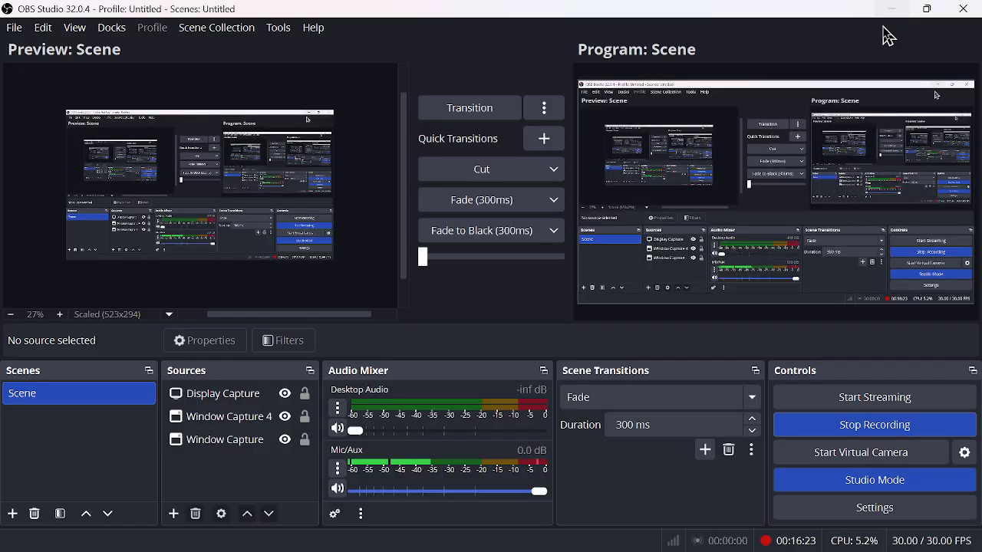
click(893, 10)
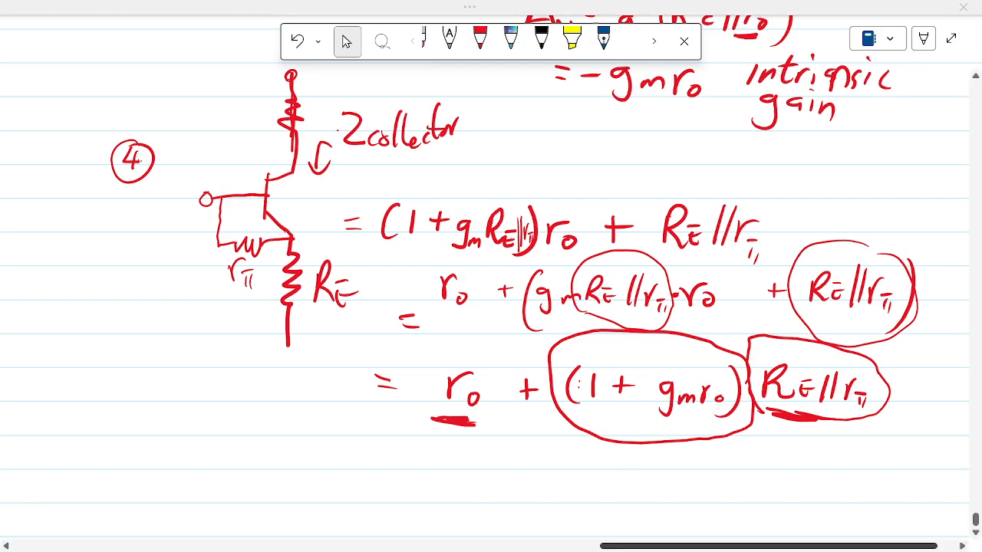
key(super)
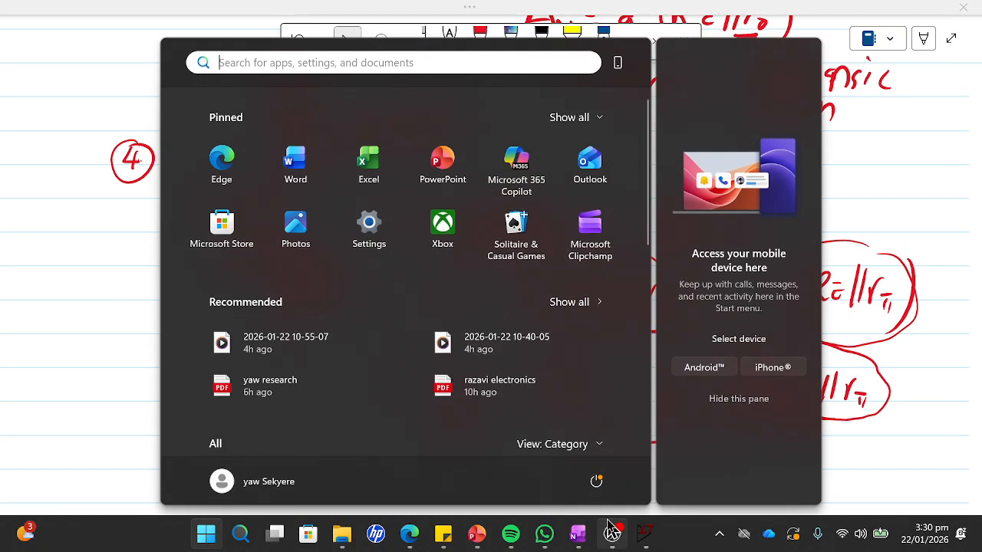
click(644, 543)
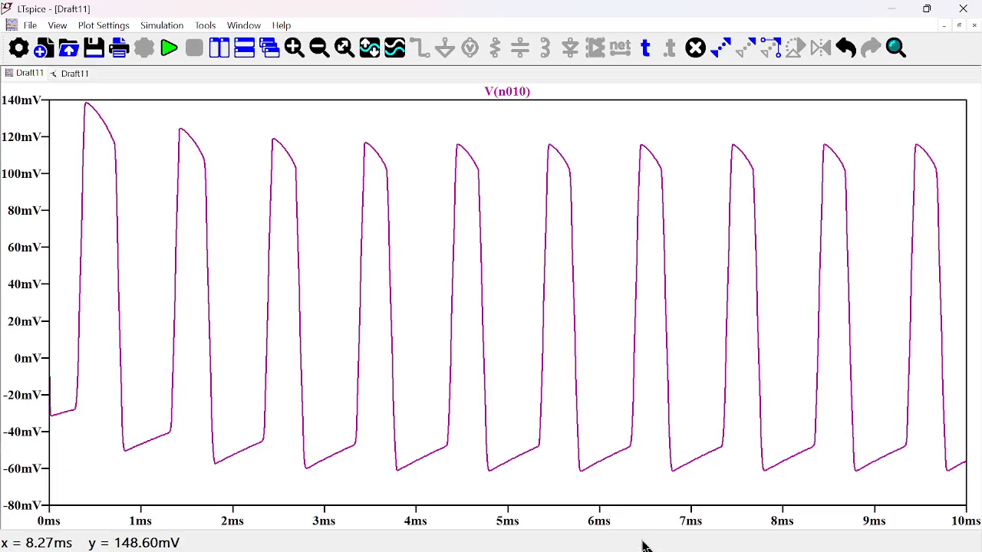
Step: Return to the schematic and set output coupling capacitor C4 to 10µ
click(70, 75)
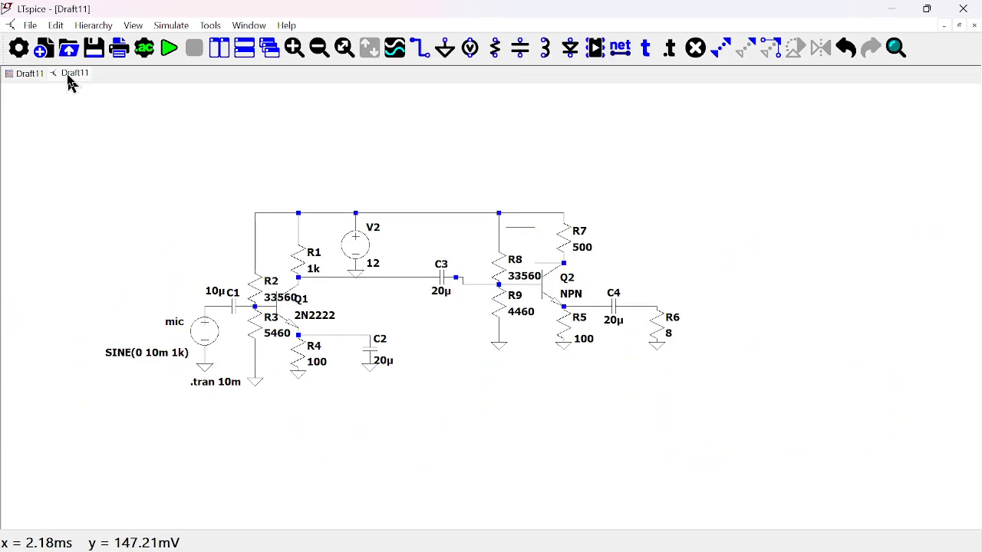
right_click(618, 305)
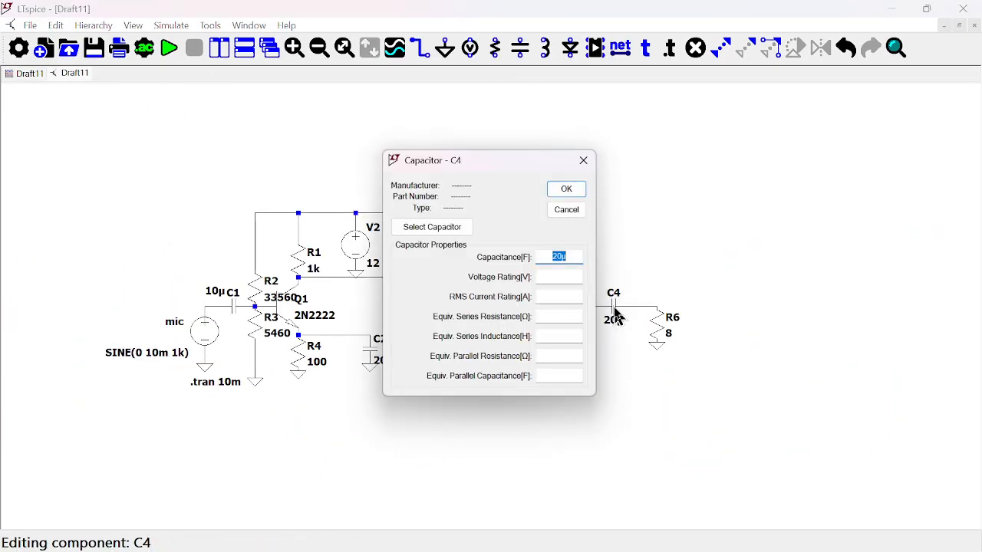
double_click(562, 258)
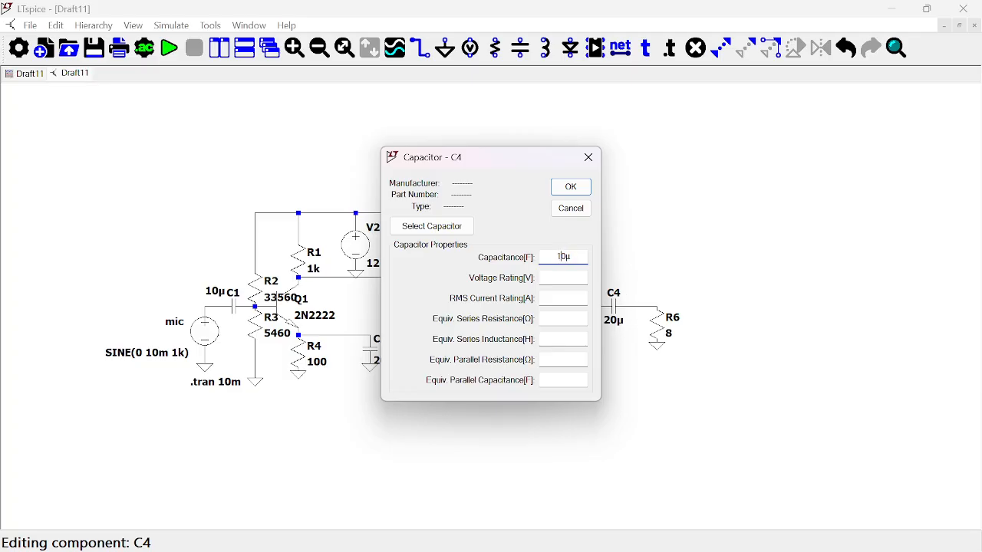
click(572, 187)
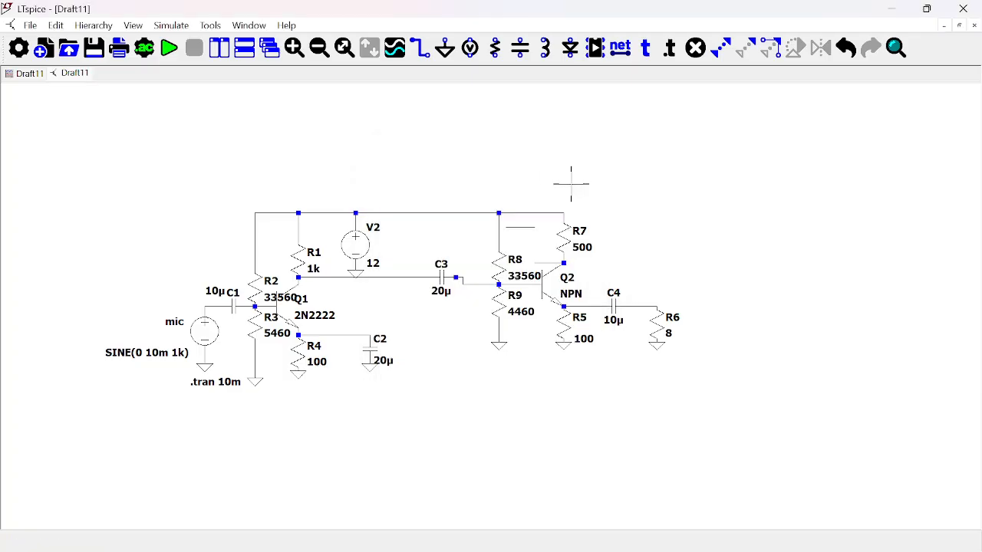
Step: Rerun the simulation with the new C4 value and show the V(n010) waveform plot maximized
click(169, 48)
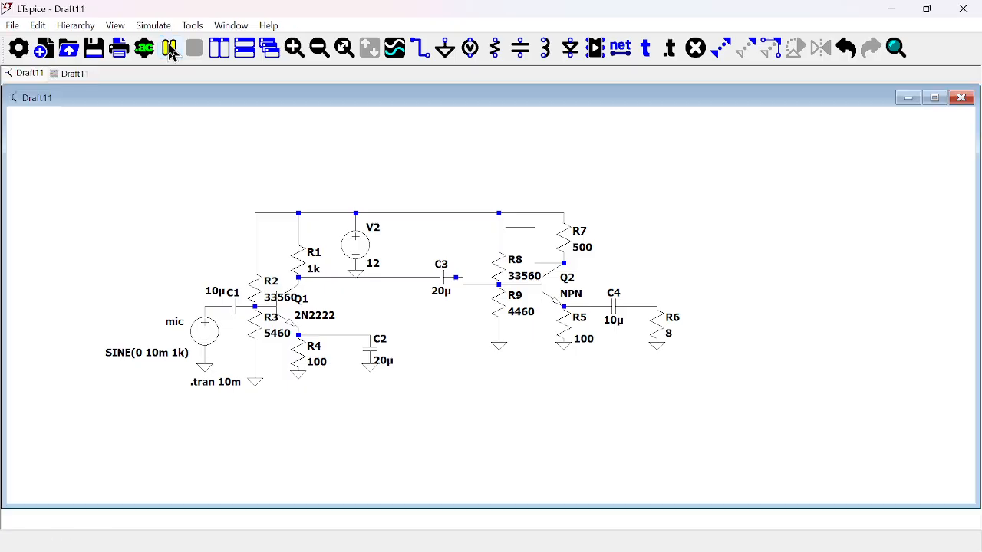
click(26, 75)
click(68, 73)
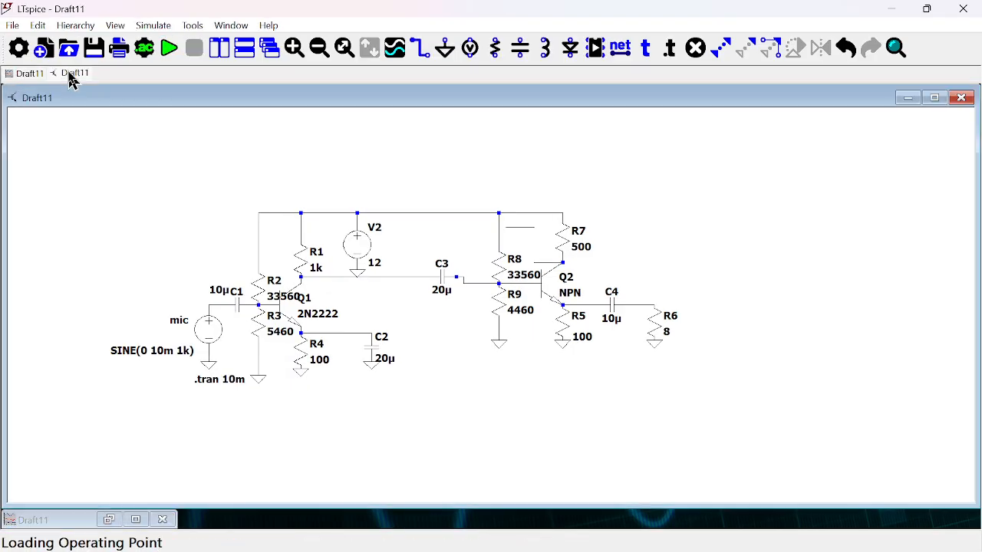
click(135, 520)
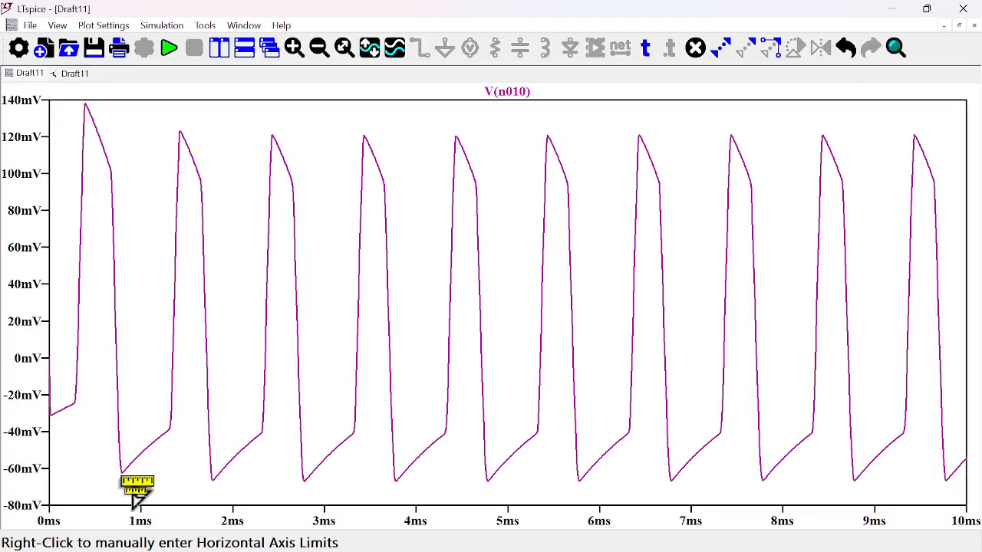
Step: Return to the schematic, set output coupling capacitor C4 to 50µ, and rerun the simulation with the V(n010) plot maximized
click(959, 25)
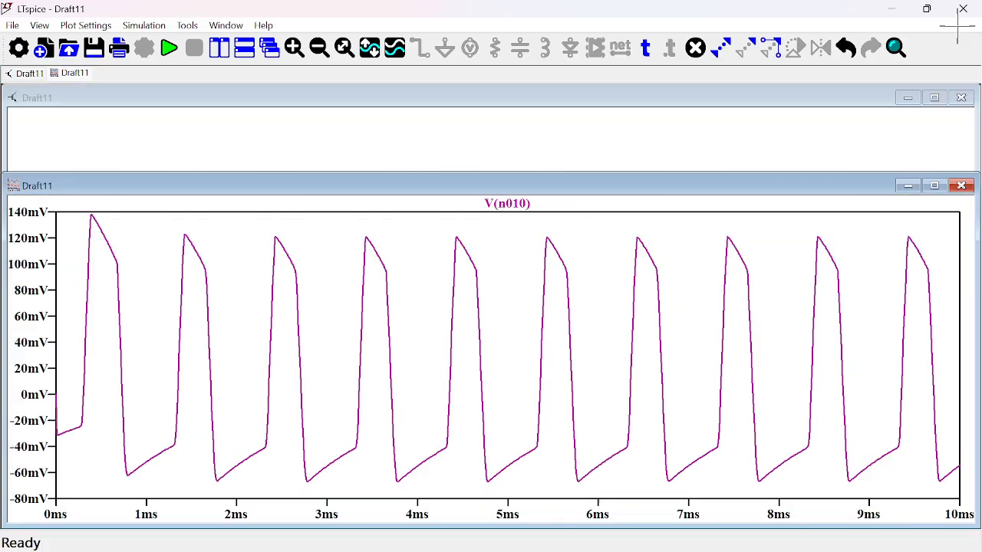
click(909, 189)
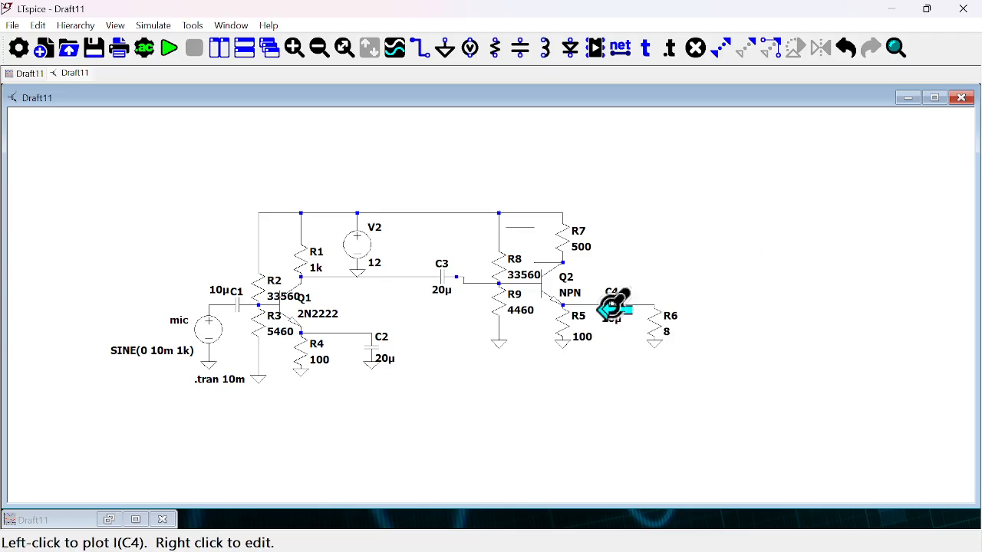
right_click(613, 307)
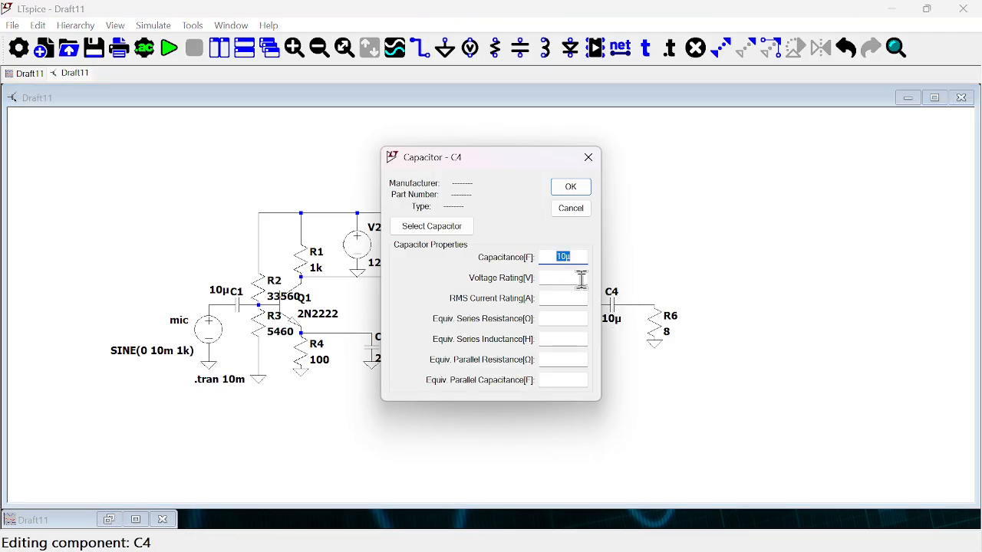
text(50u)
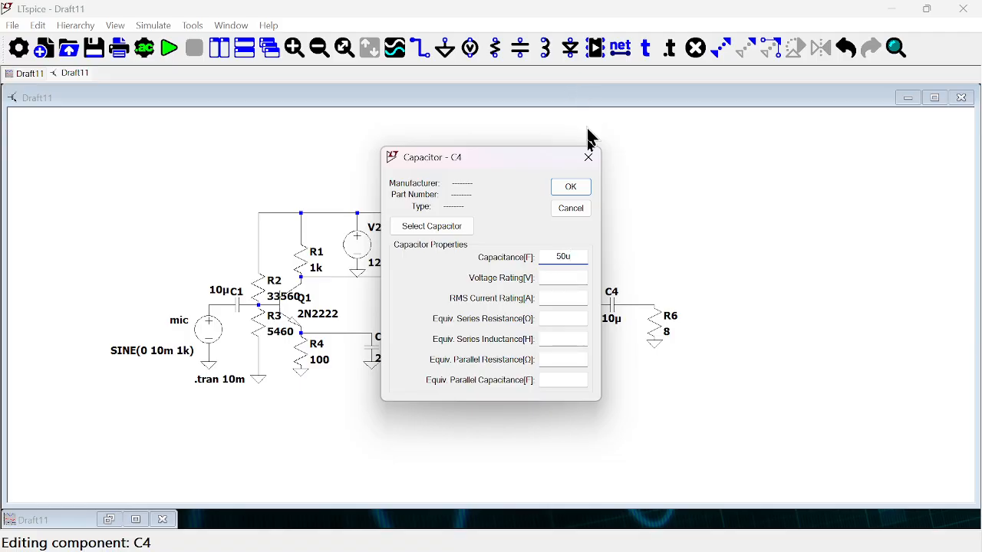
click(581, 190)
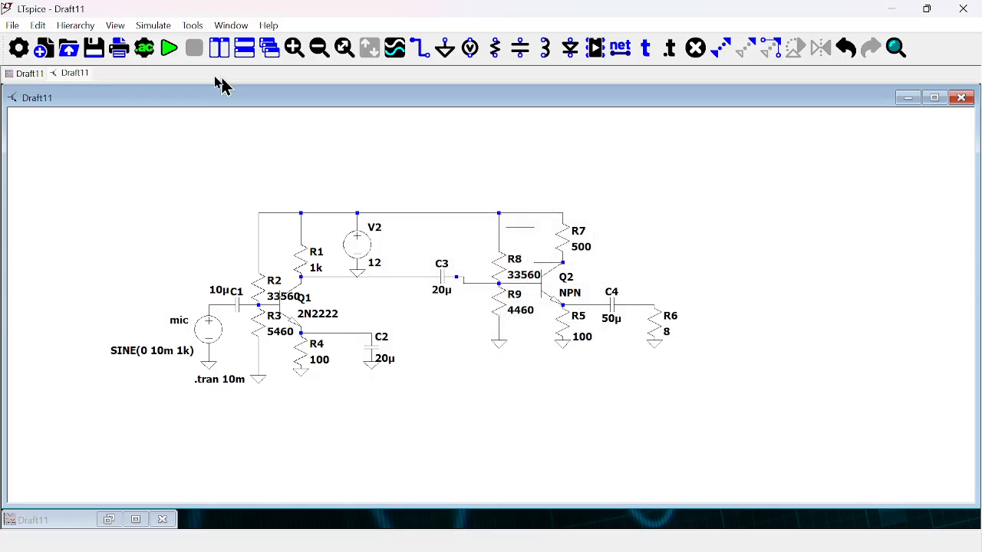
click(168, 50)
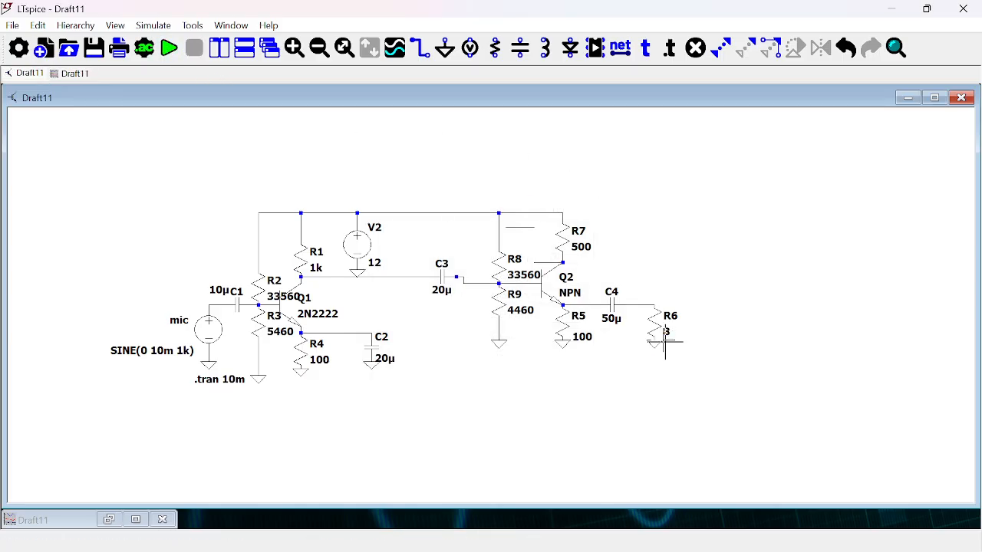
click(136, 519)
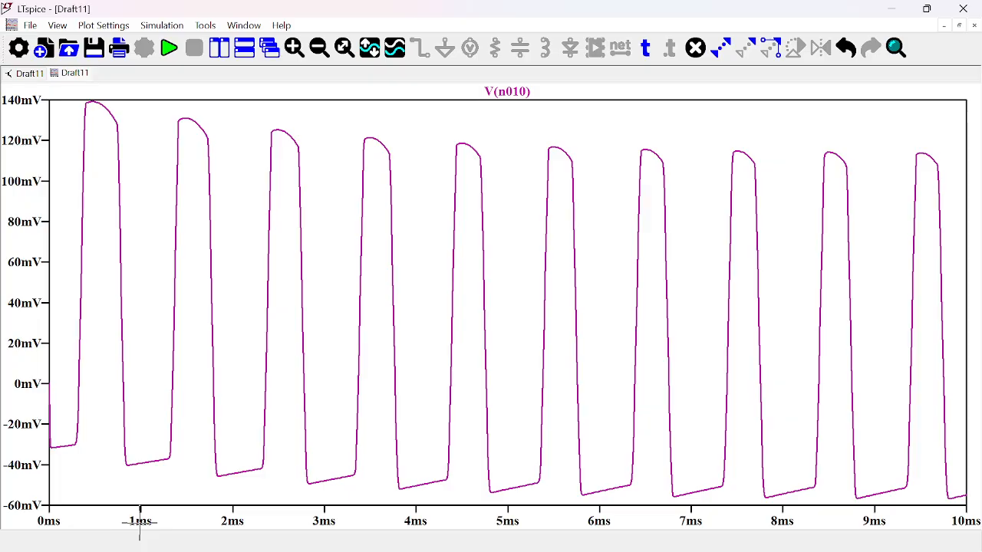
Step: Return to the schematic, set output coupling capacitor C4 to 100µ, and rerun the simulation with the V(n010) plot restored
click(959, 26)
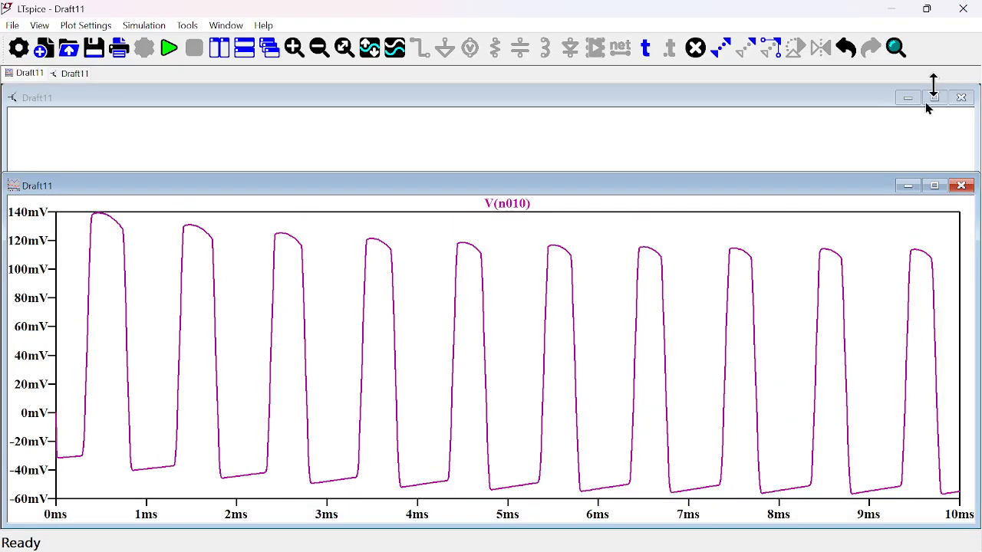
click(910, 190)
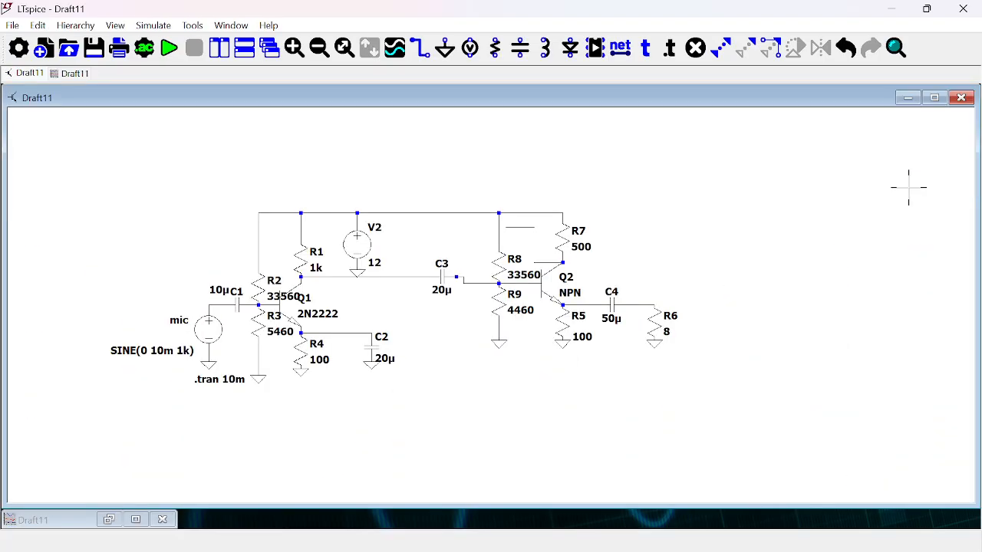
right_click(613, 308)
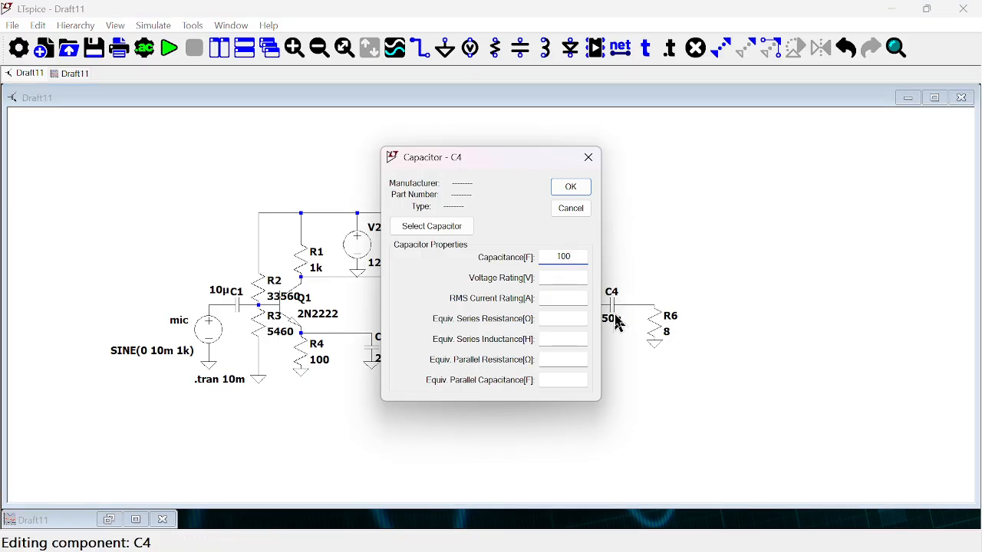
click(571, 188)
click(169, 49)
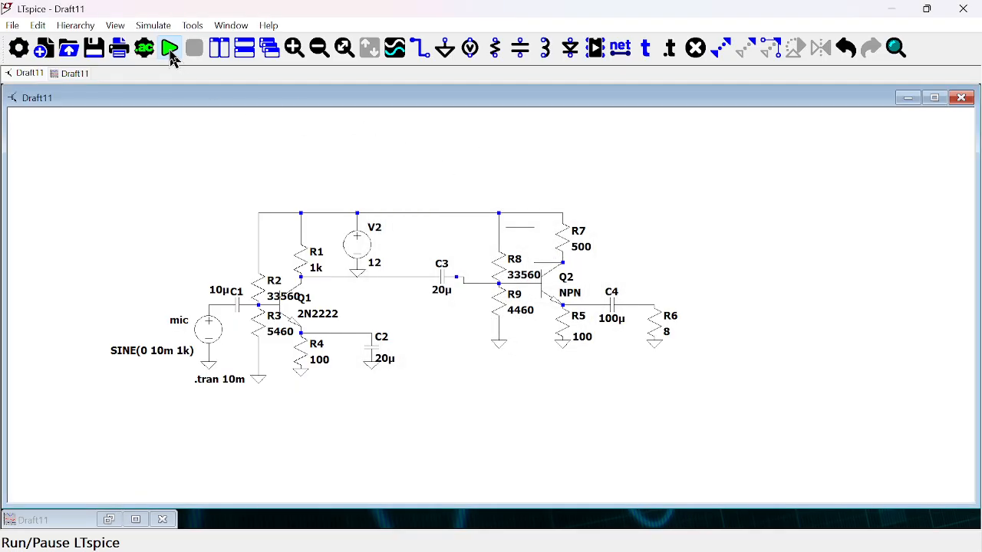
click(111, 521)
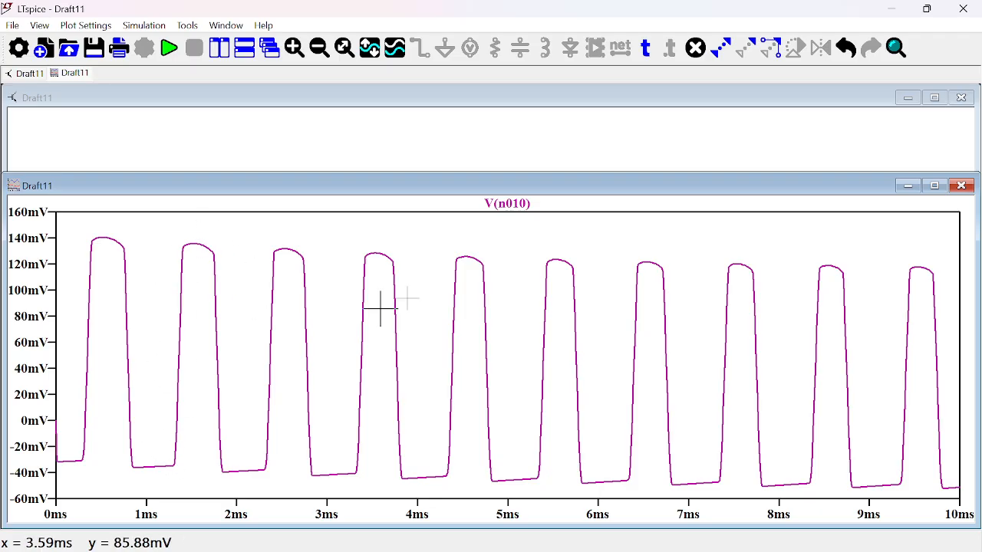
Step: Return to the schematic and set Q2's emitter resistor R5 to 200 Ω
click(908, 187)
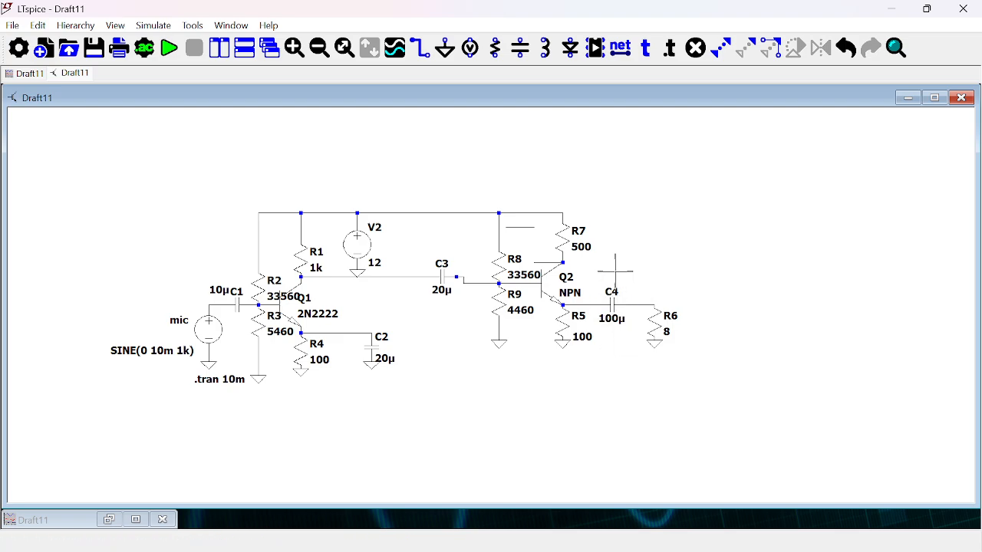
key(F3)
key(Escape)
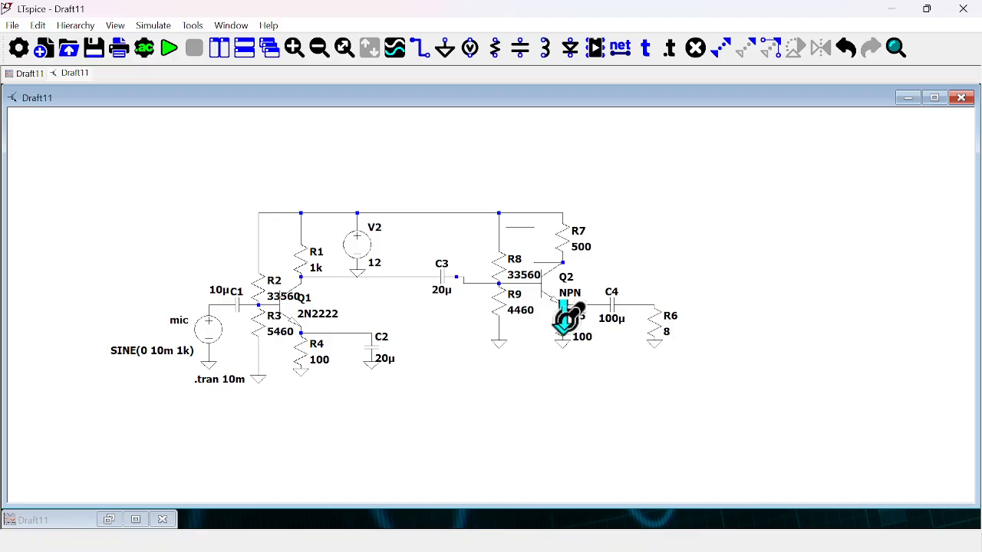
right_click(566, 316)
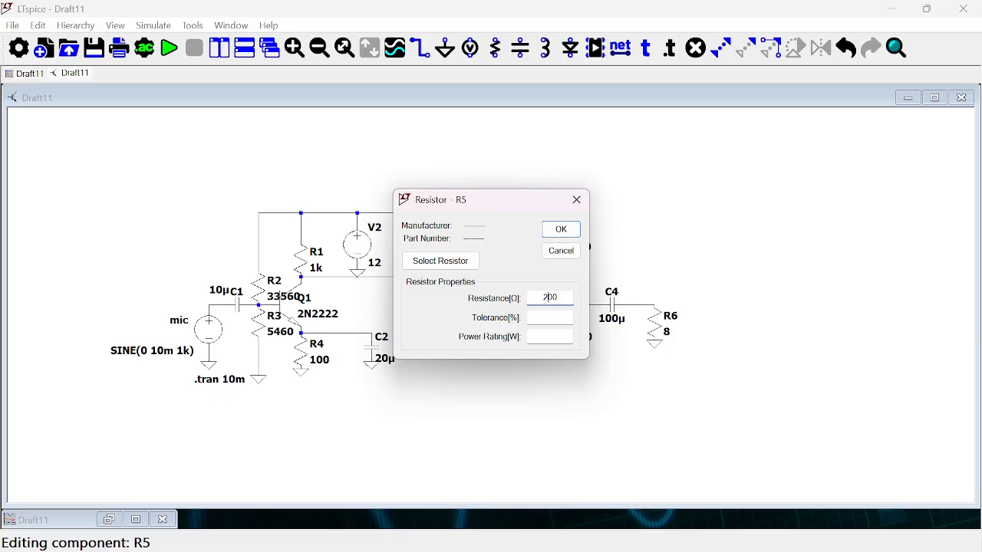
text(200)
click(558, 231)
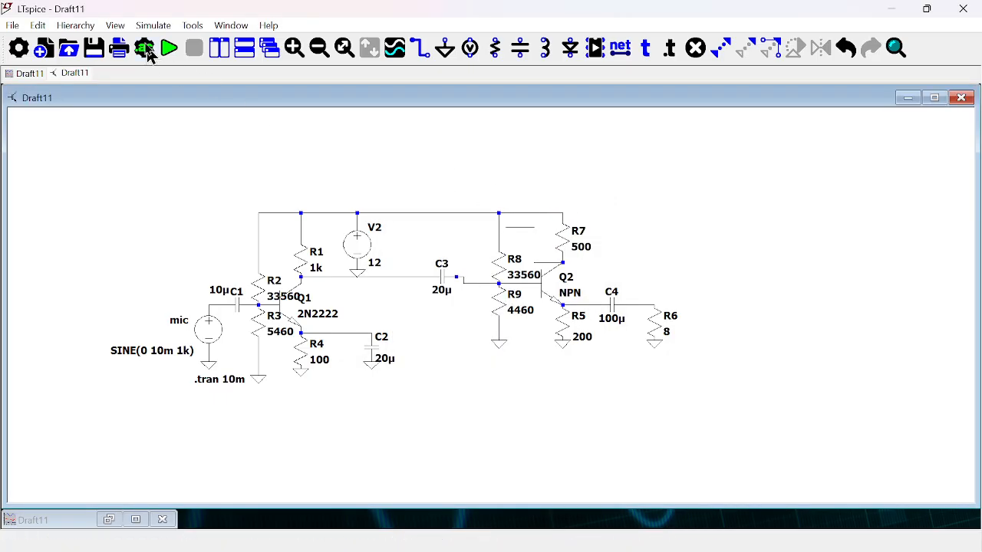
Step: Rerun the simulation with the new R5 value and show V(n010) together with the current I(R5) in the maximized plot
click(171, 60)
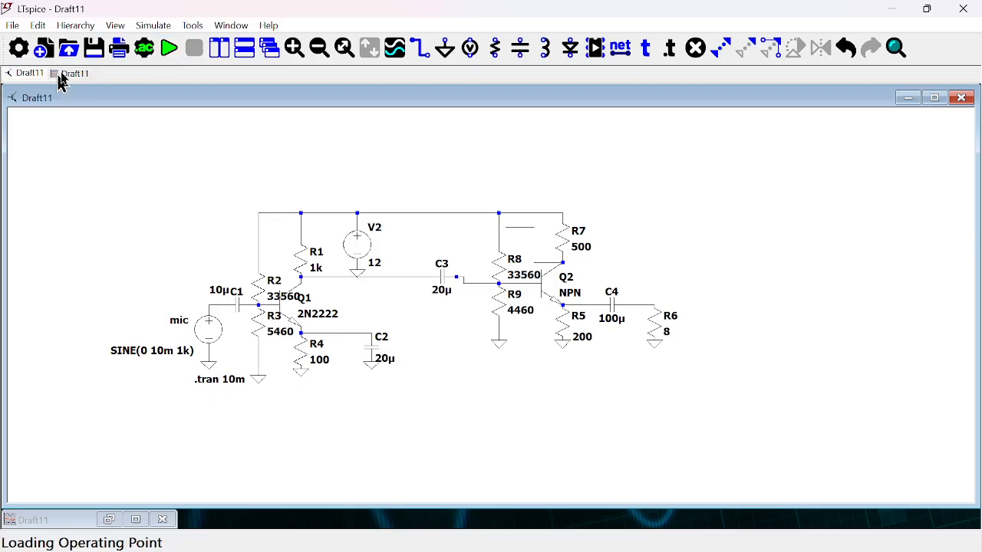
click(24, 76)
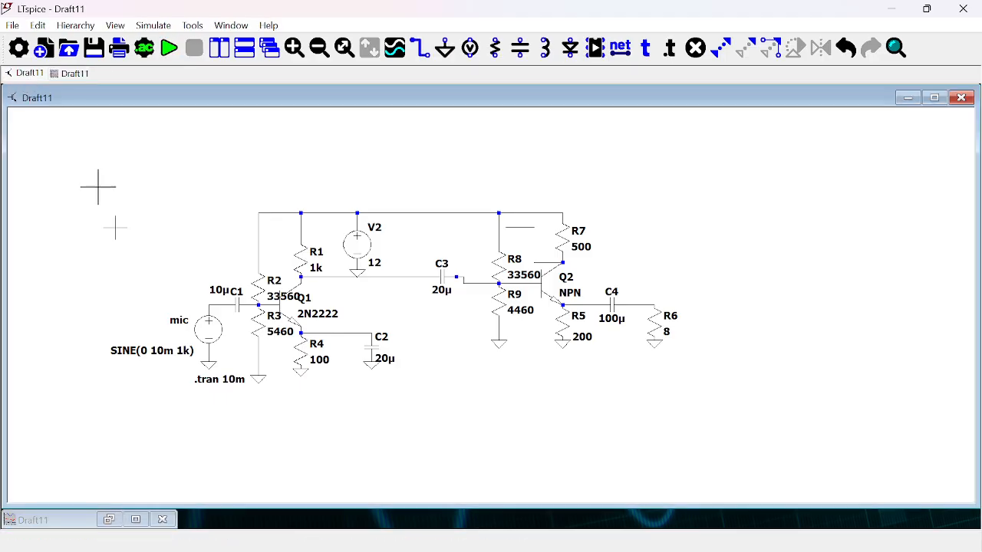
click(135, 519)
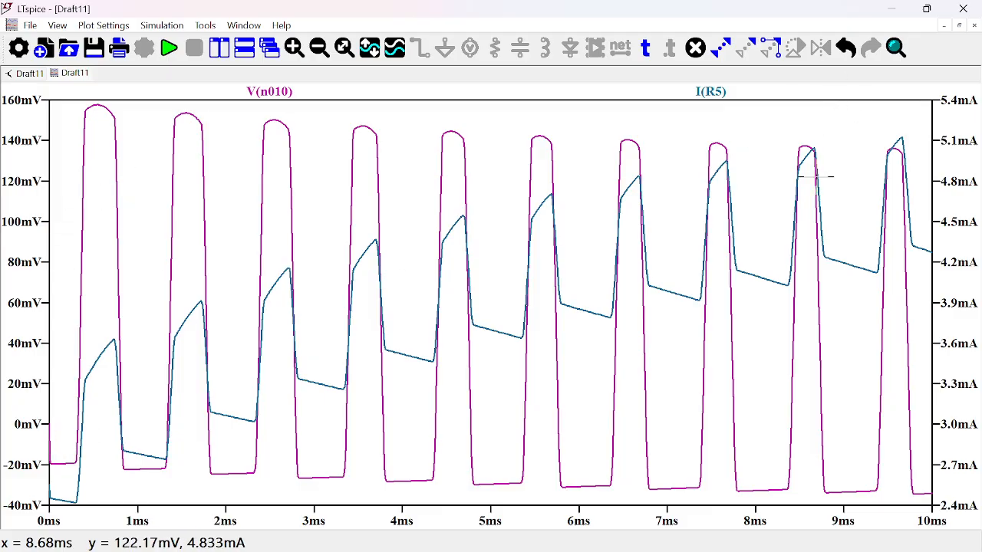
click(944, 27)
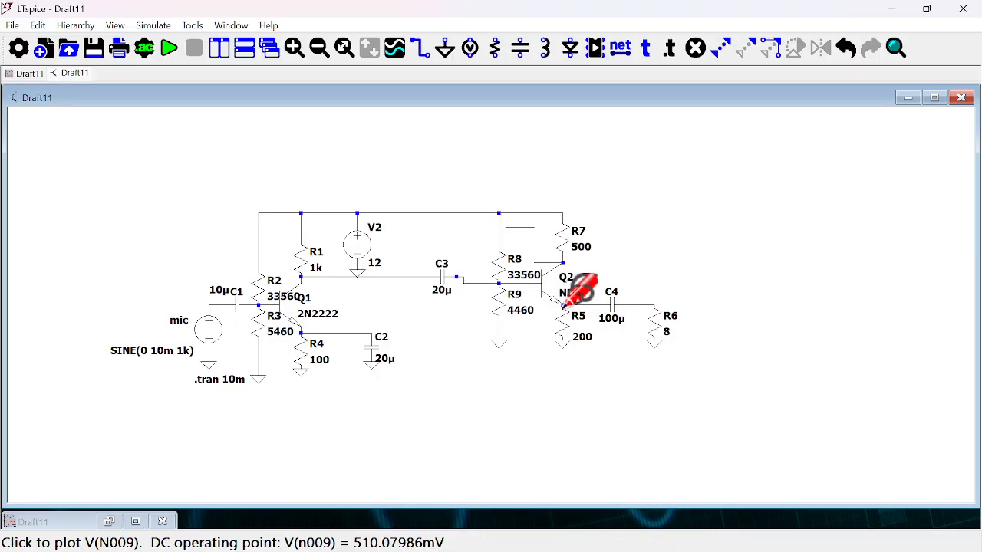
right_click(504, 305)
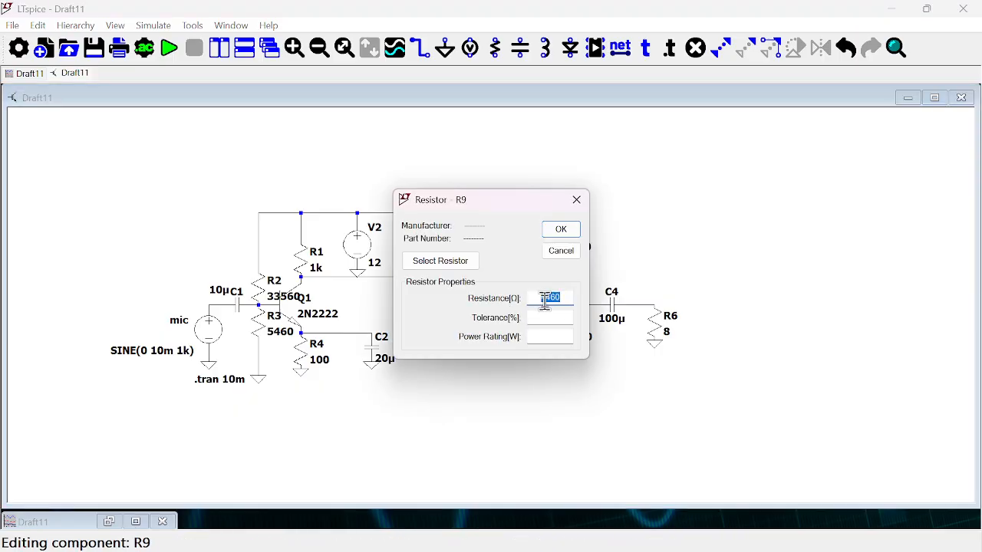
drag(547, 300, 535, 301)
drag(516, 205, 758, 182)
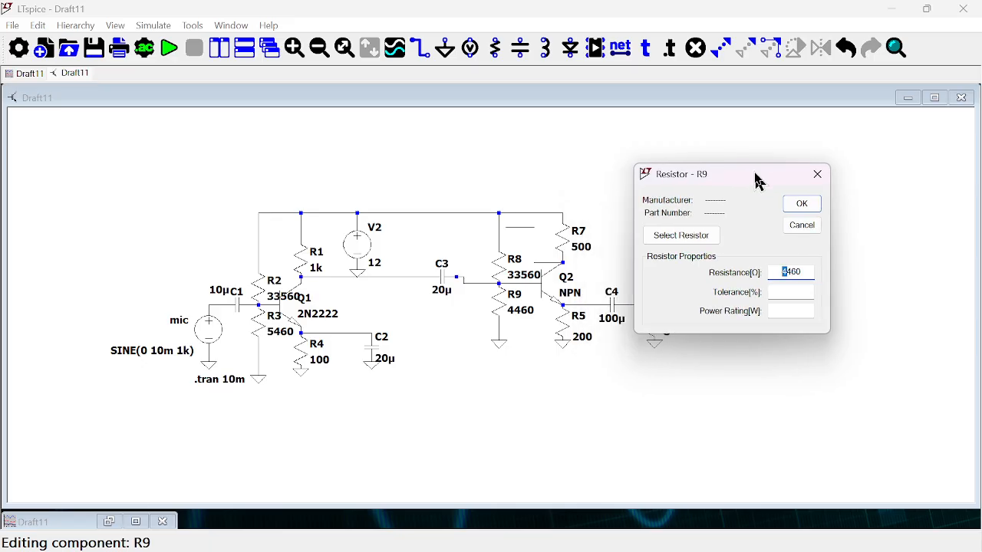
click(819, 174)
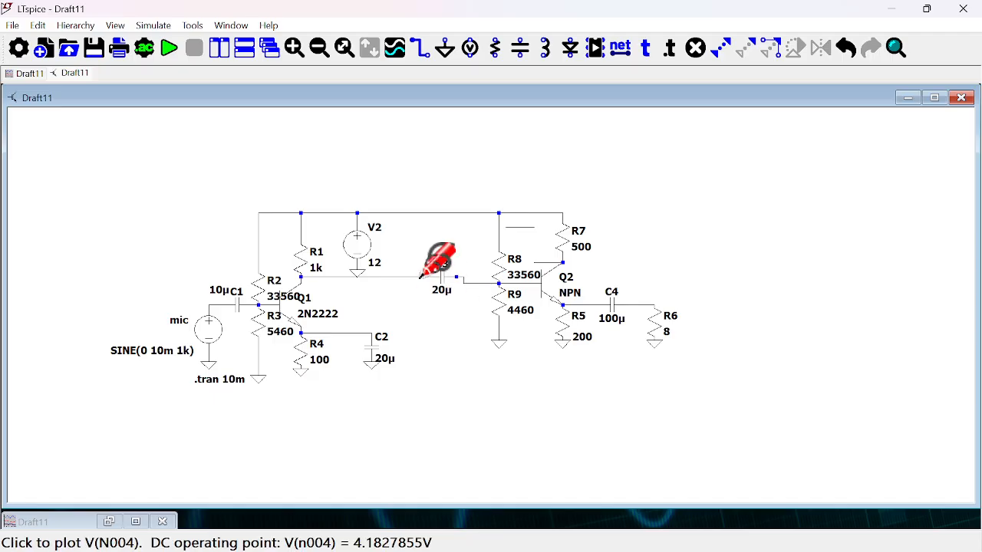
Step: Plot V(n005) at Q2's base as the only trace in the maximized waveform window
click(136, 522)
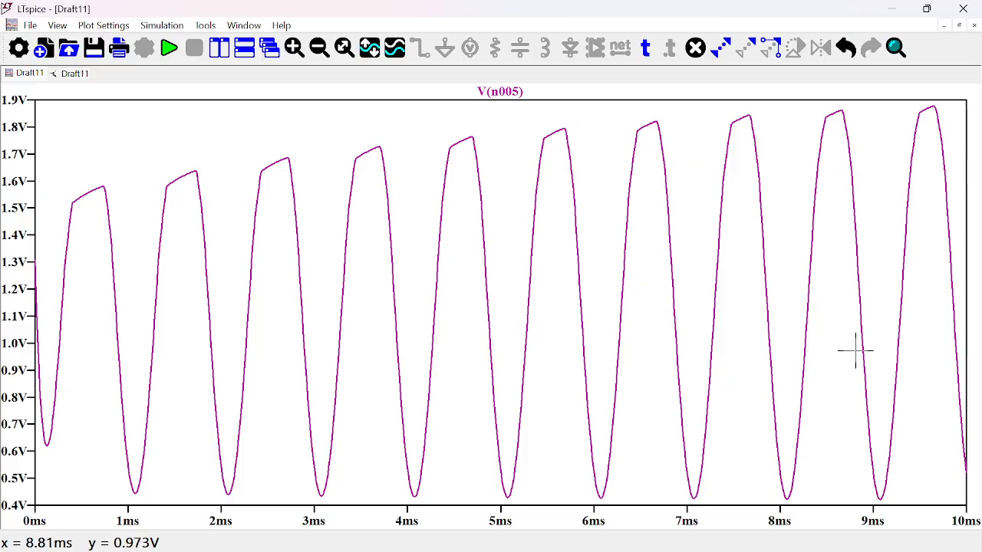
Step: Delete the wire connecting C2 to Q1's emitter, then rerun the simulation and show the V(n005) plot maximized
click(945, 28)
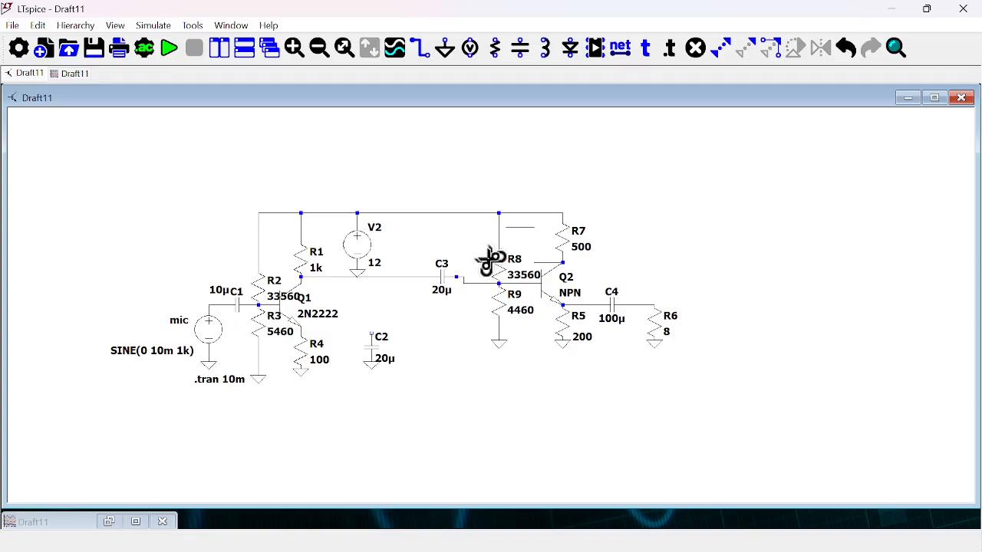
click(165, 50)
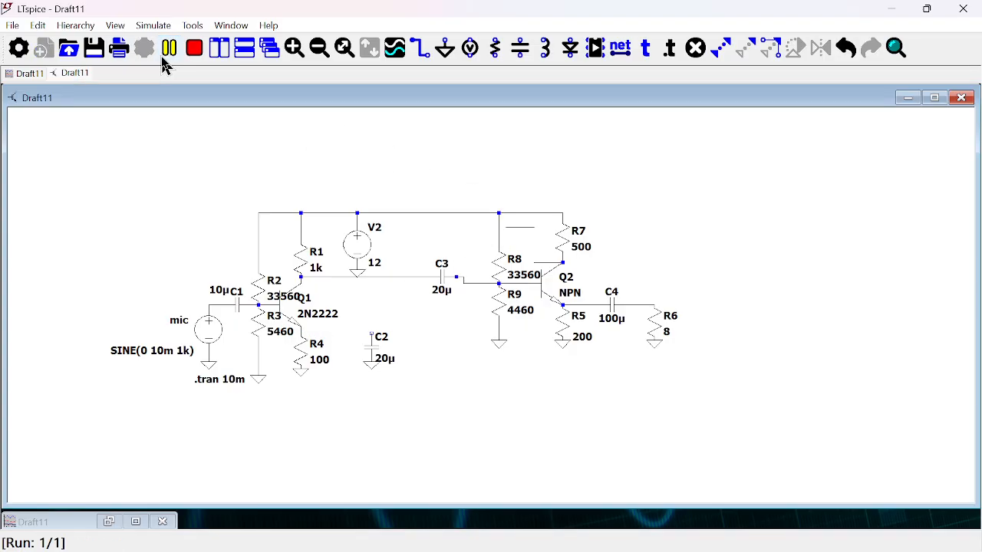
click(30, 75)
click(69, 73)
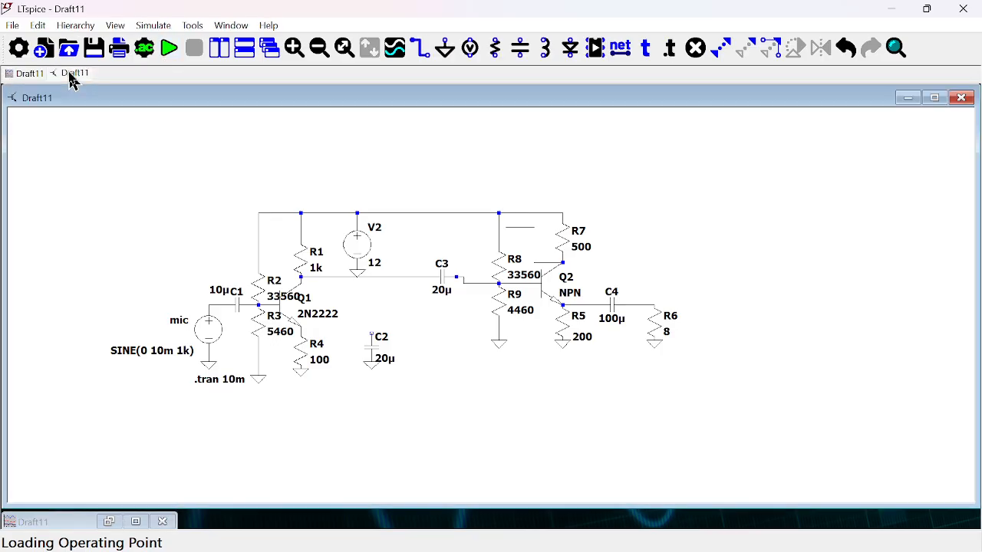
click(136, 522)
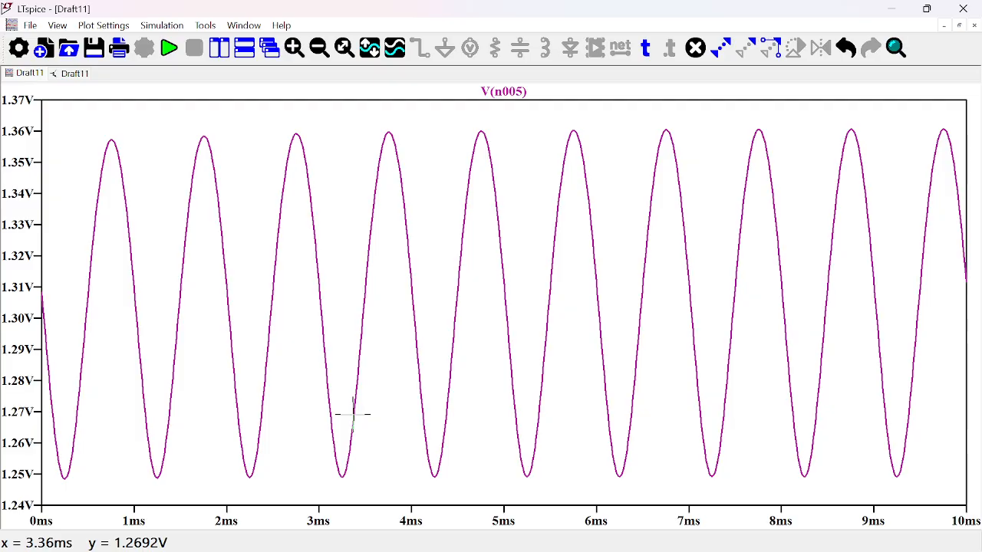
Step: Return to the schematic and plot the output voltage V(n010) across load resistor R6 as the only trace
click(73, 75)
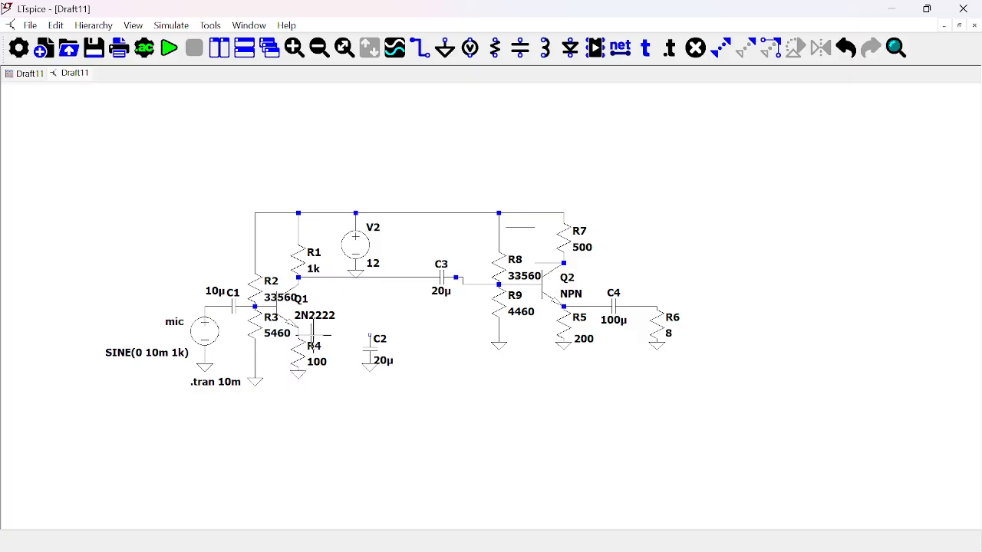
key(F3)
drag(387, 338, 418, 331)
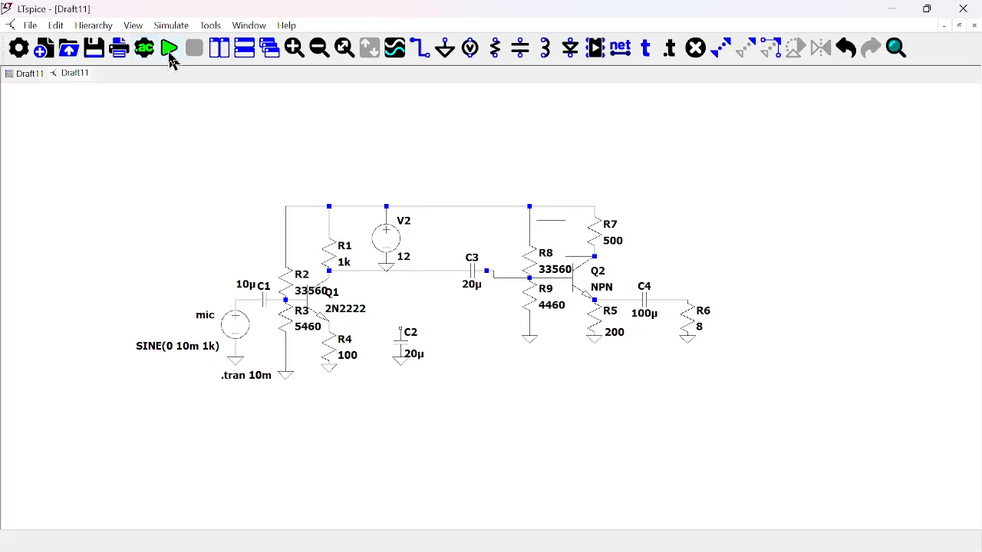
click(31, 74)
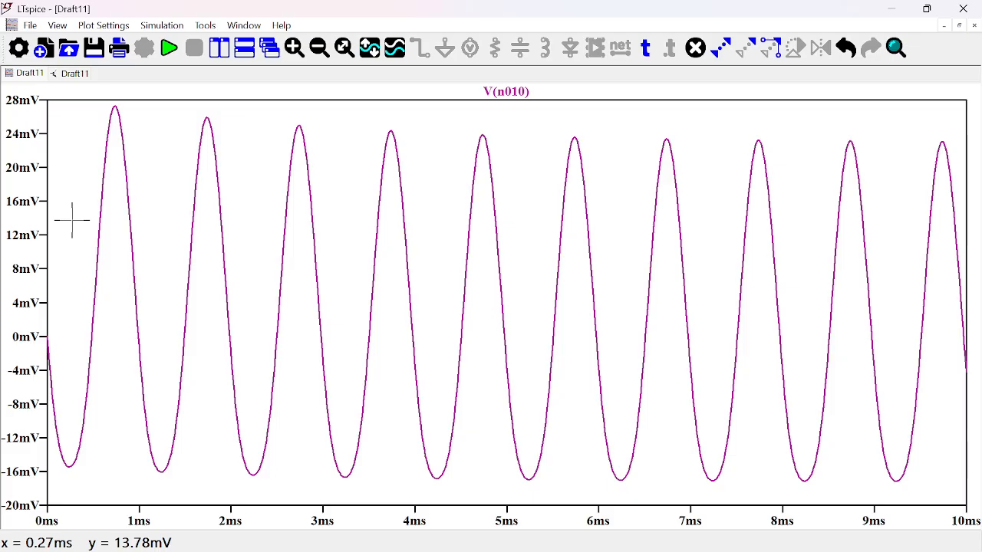
Step: Rerun the simulation and plot V(n004) at Q1's collector as the only trace before returning to the schematic
click(169, 51)
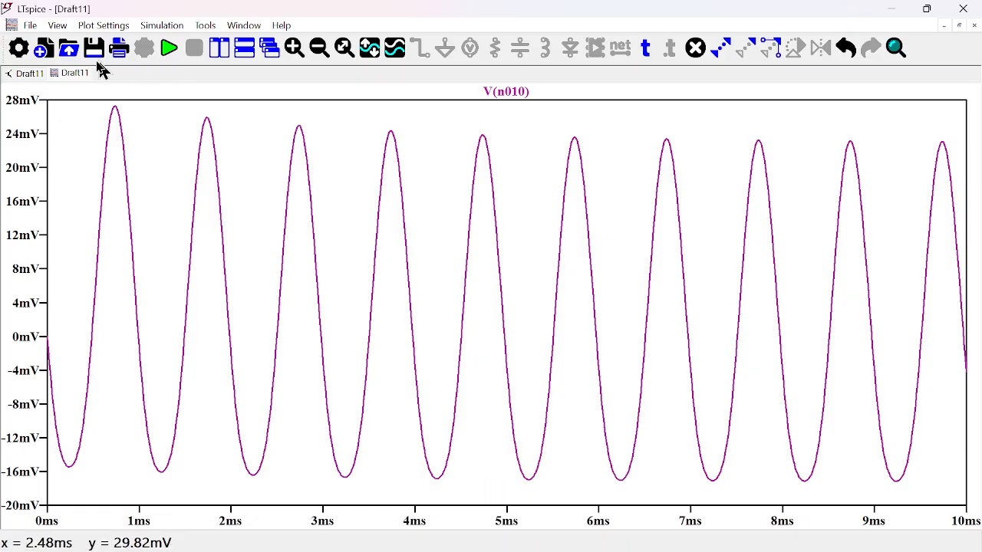
click(23, 74)
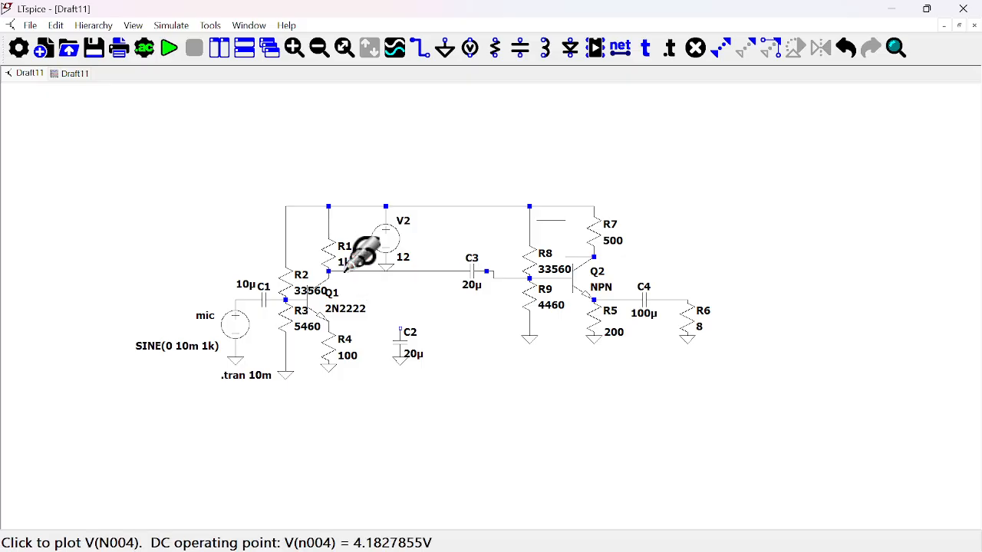
click(75, 74)
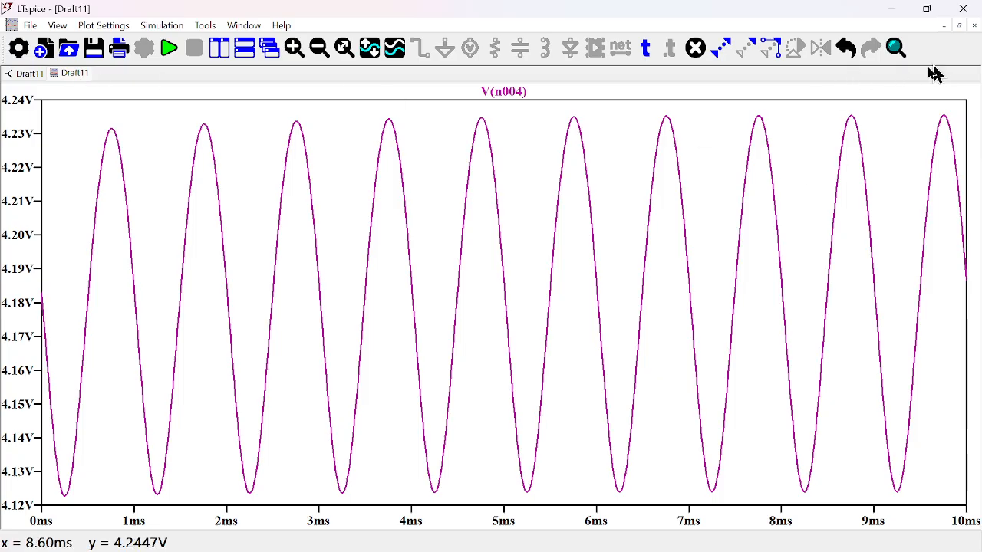
click(23, 74)
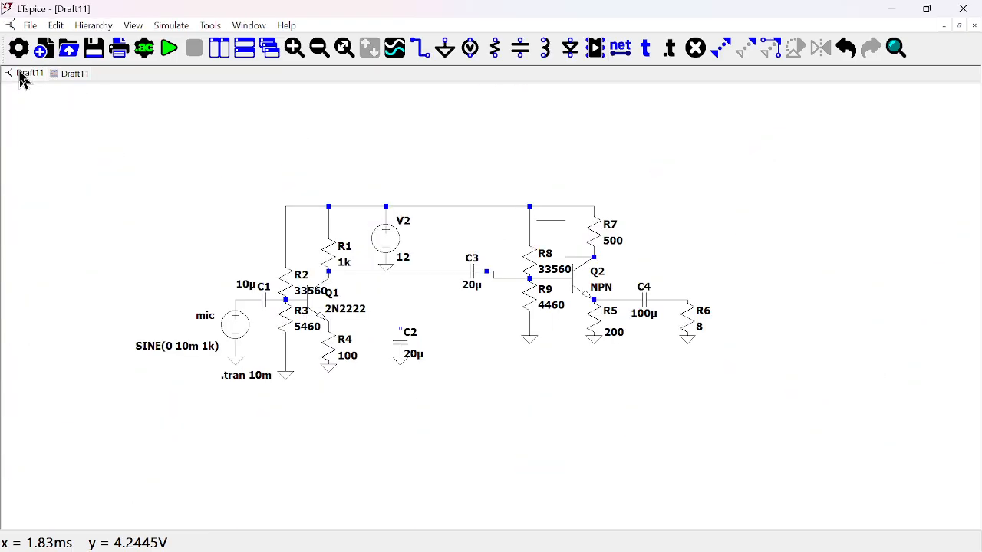
Step: Plot V(n005) at Q2's base as the only trace and compare the waveform with its node in the schematic
click(506, 278)
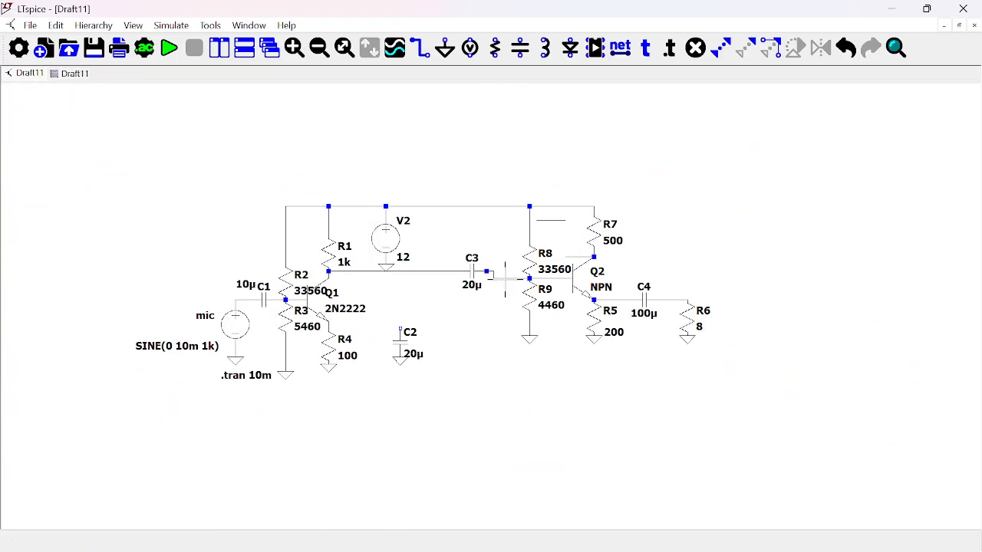
click(69, 76)
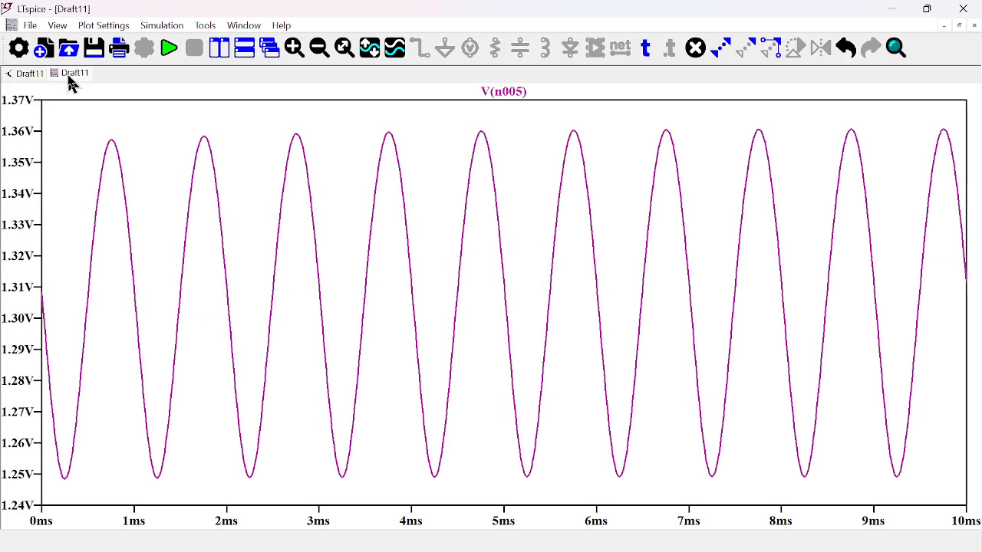
click(21, 77)
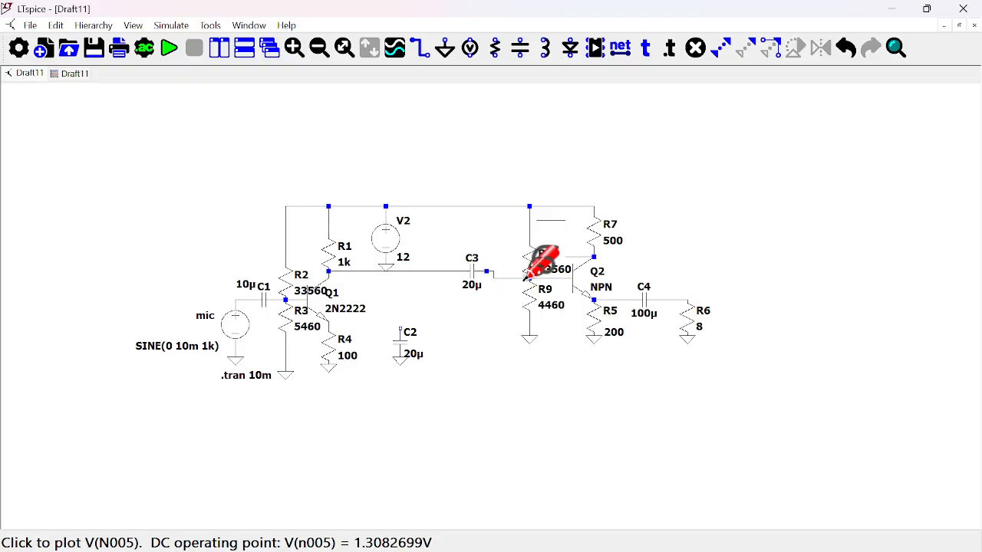
click(71, 74)
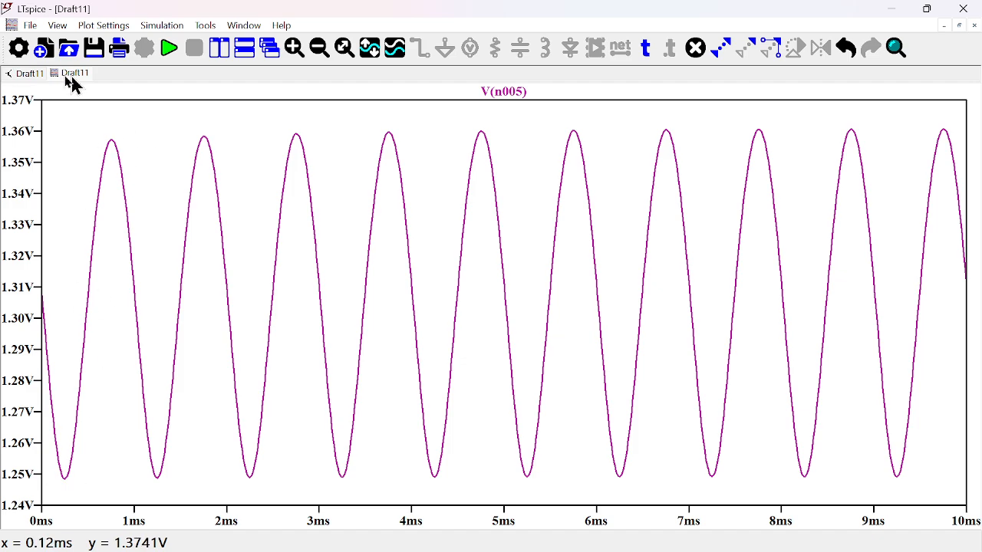
Step: Plot the output voltage V(n010) across load resistor R6 as the only trace and view its waveform
click(23, 75)
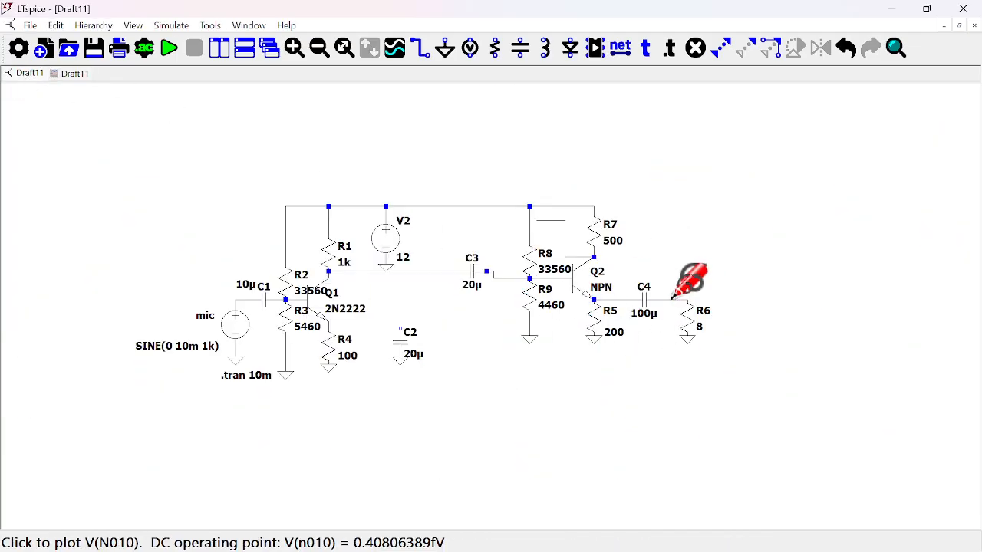
key(F3)
key(Escape)
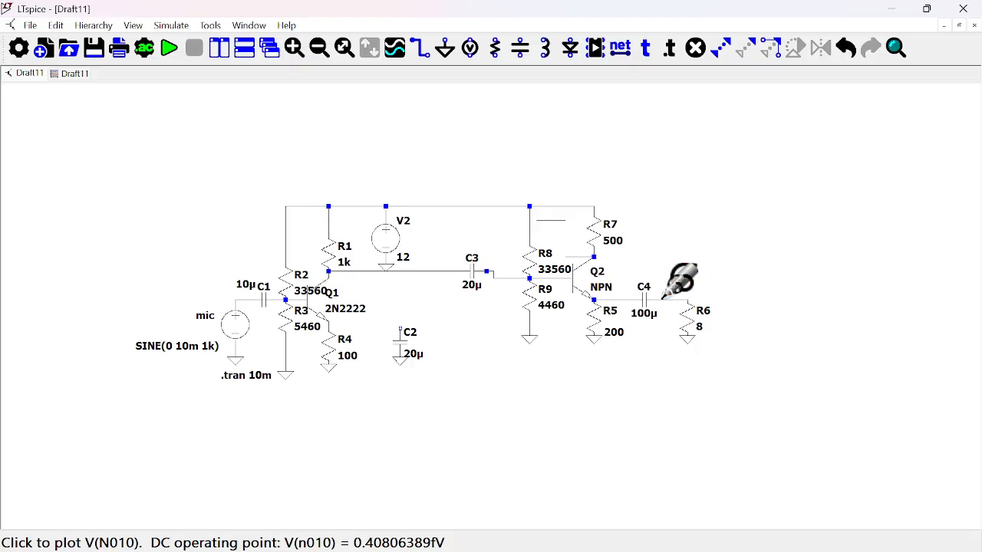
click(74, 76)
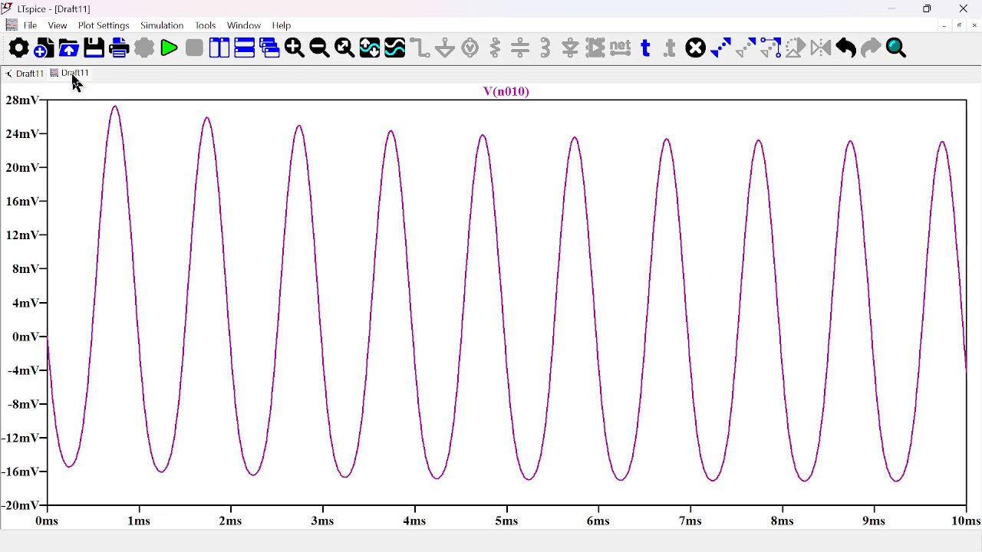
Step: Set R5's resistance to 500 Ω and rerun the simulation with the V(n010) plot showing
click(29, 74)
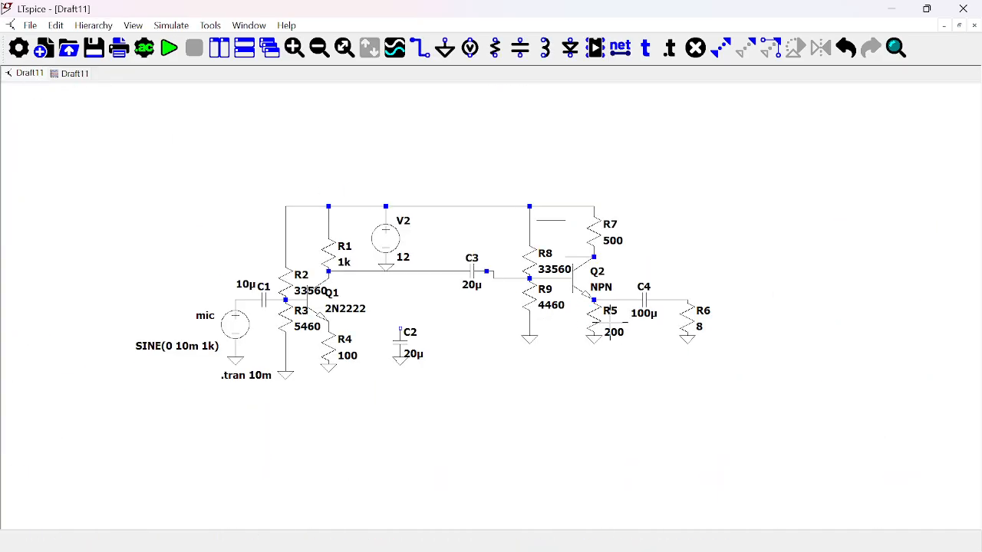
right_click(592, 316)
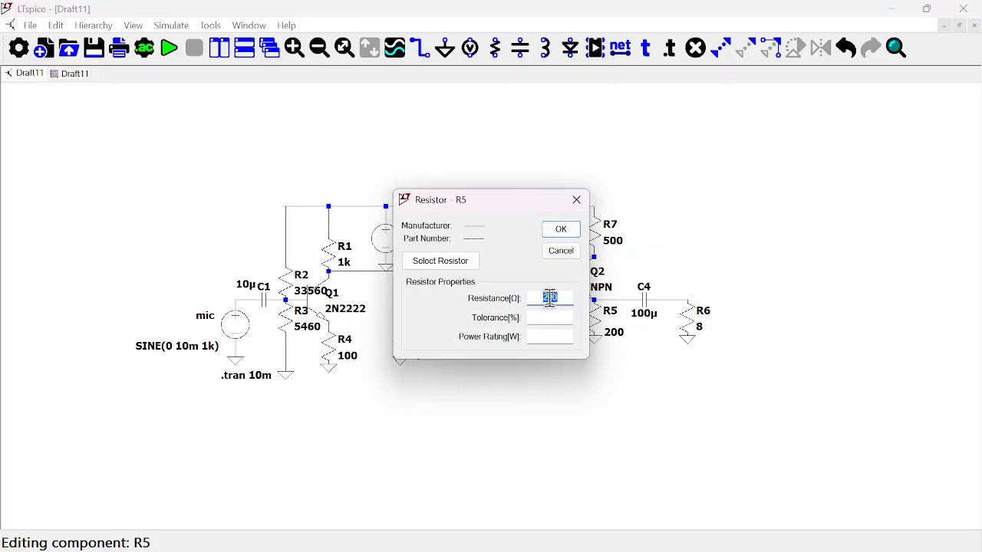
click(563, 232)
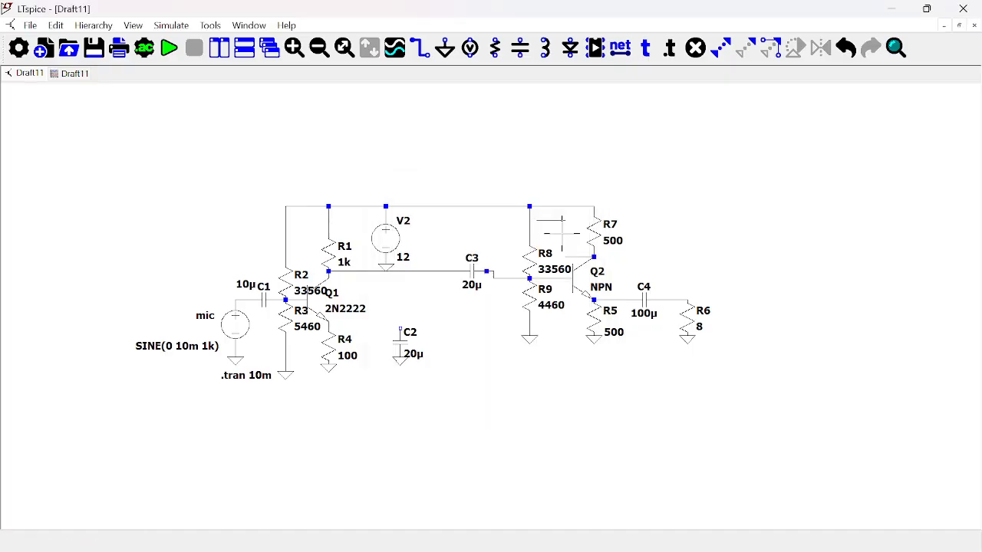
click(68, 75)
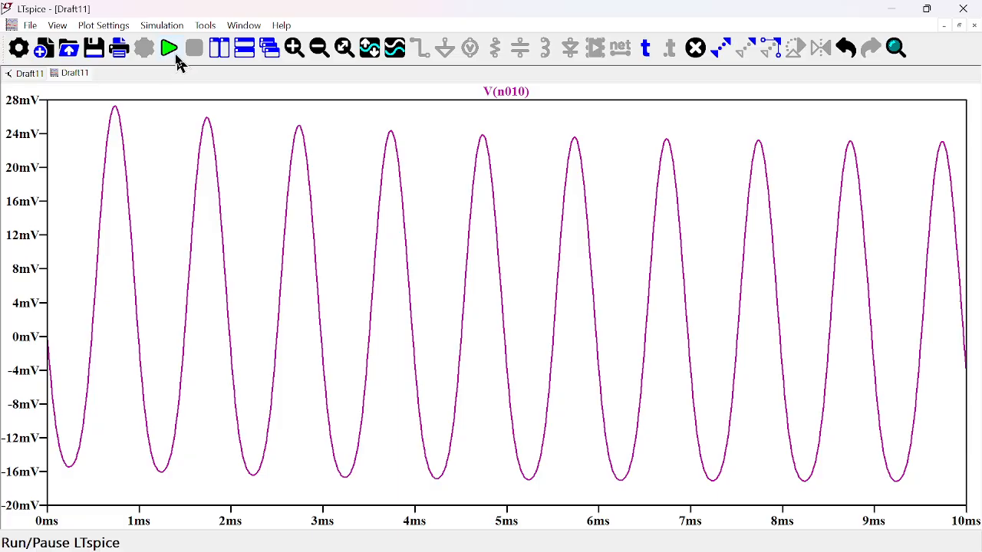
click(170, 51)
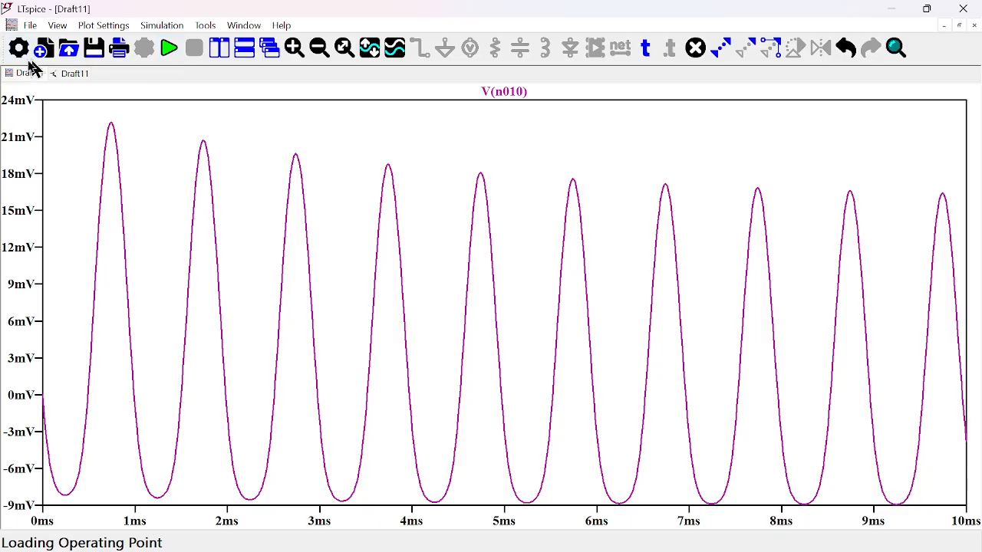
Step: Set R5's resistance to 300 Ω and run the simulation
click(75, 82)
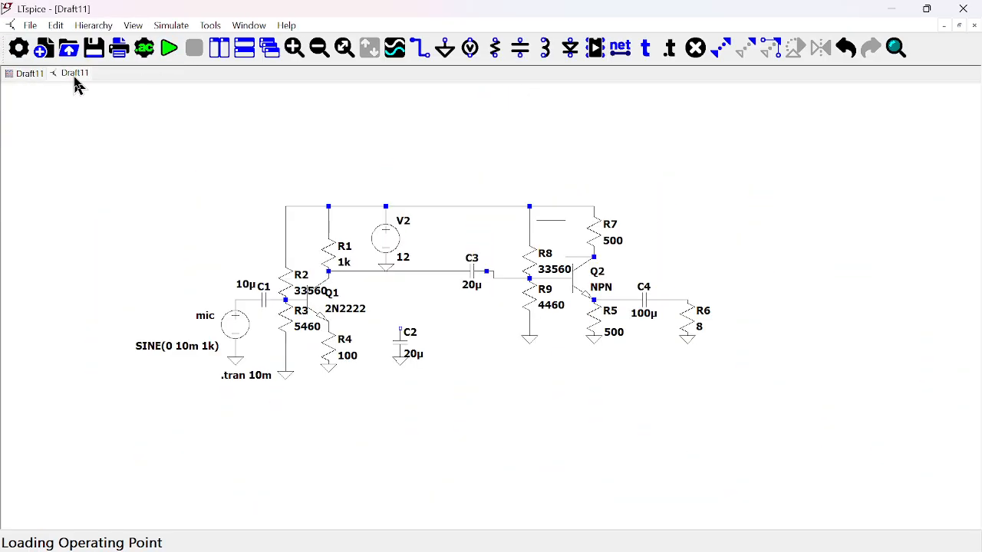
right_click(597, 317)
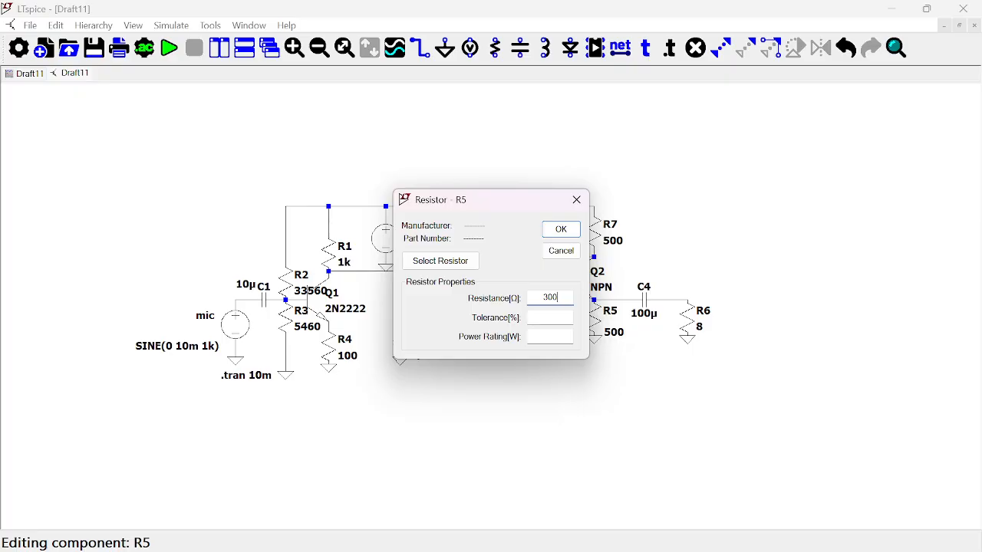
text(300)
click(561, 229)
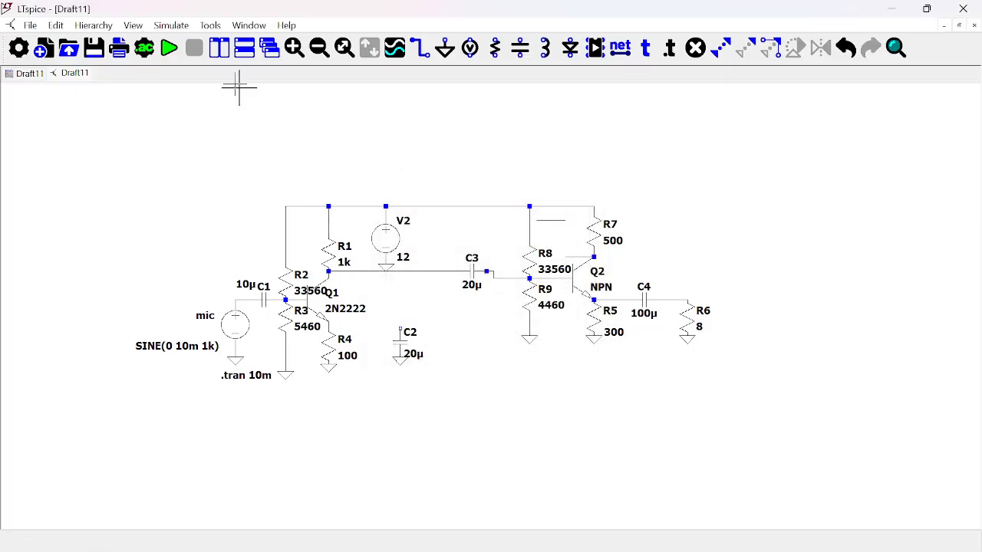
click(172, 53)
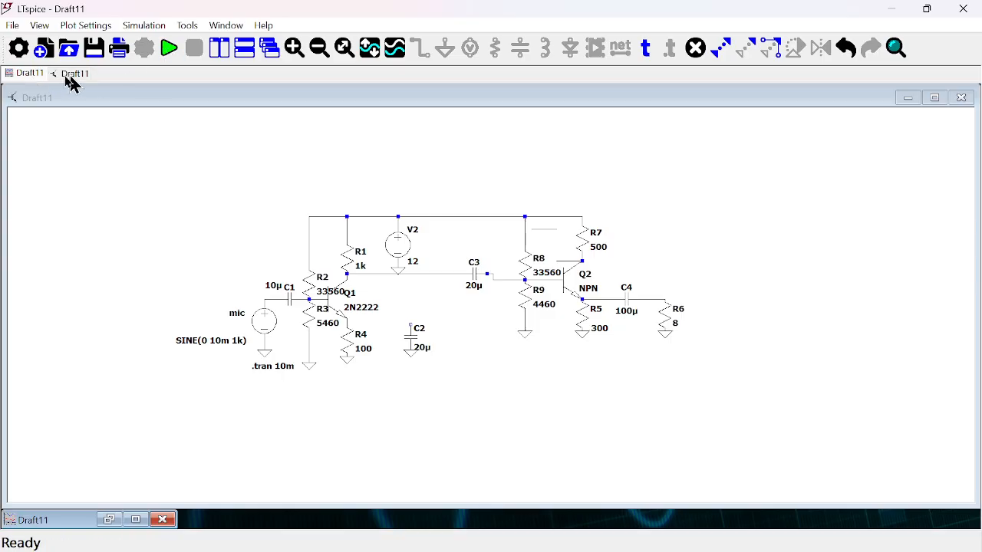
Step: Maximize the waveform window and rerun the simulation to show the I(R5) plot
click(66, 77)
click(170, 49)
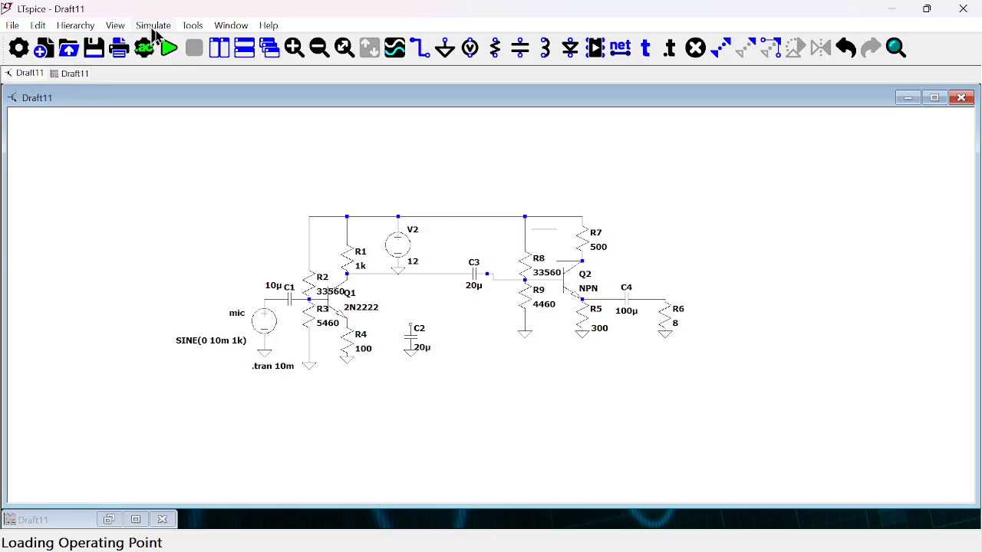
click(170, 49)
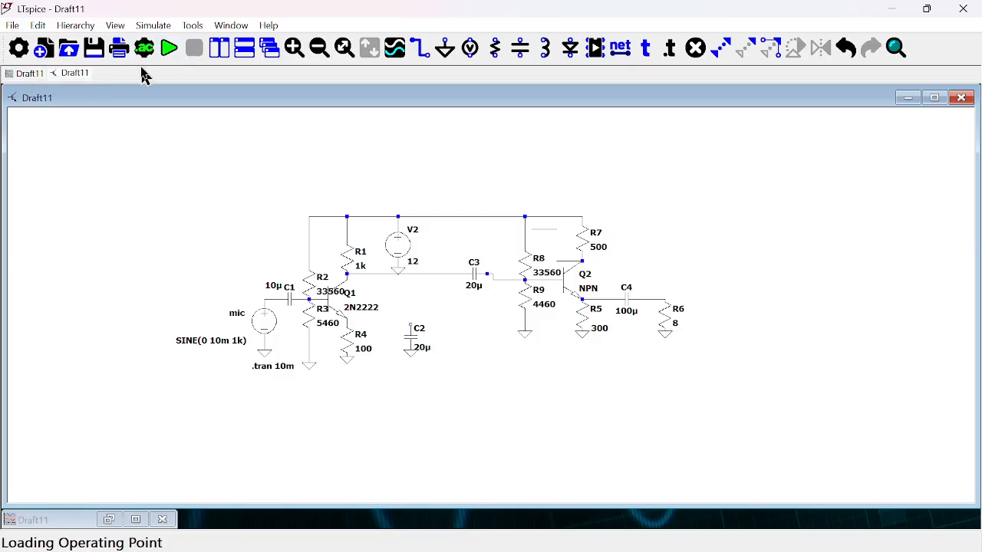
click(20, 77)
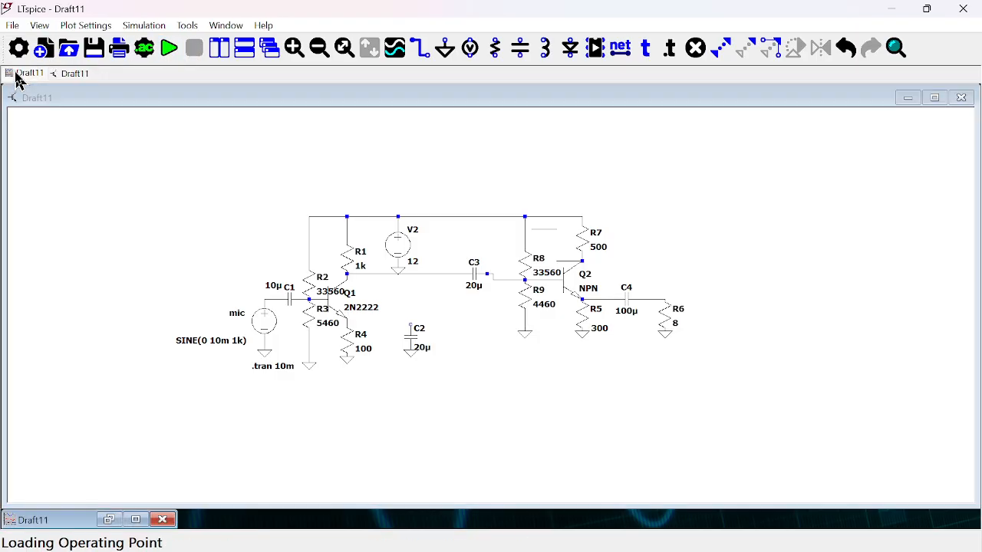
click(137, 521)
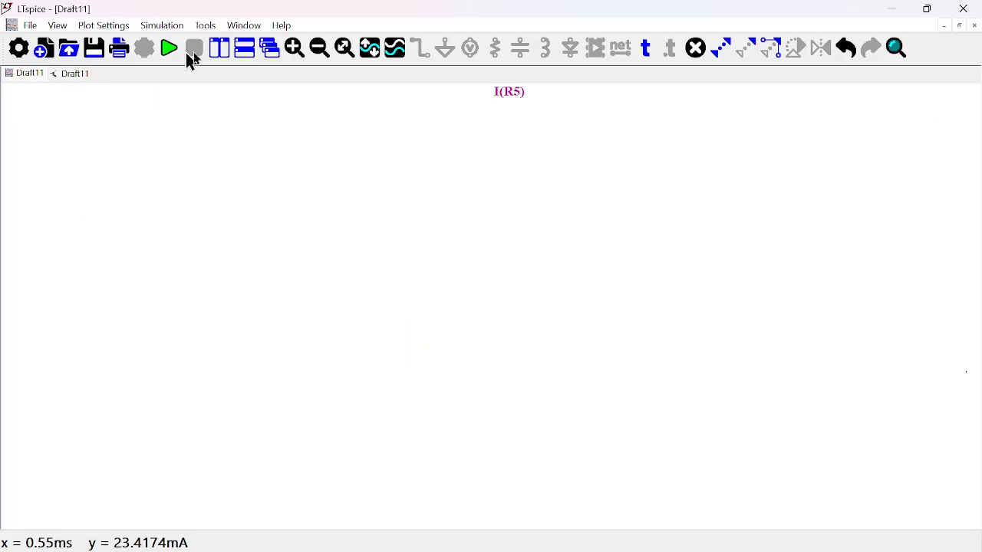
click(170, 49)
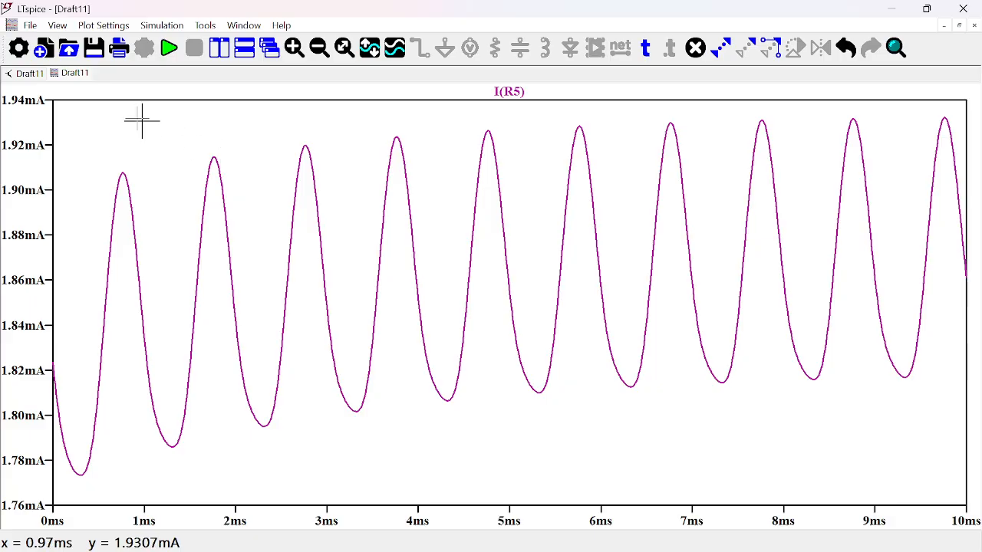
Step: Plot V(n010) across R6 in place of I(R5), add the mic input V(n007) for comparison, and return to the schematic
click(26, 76)
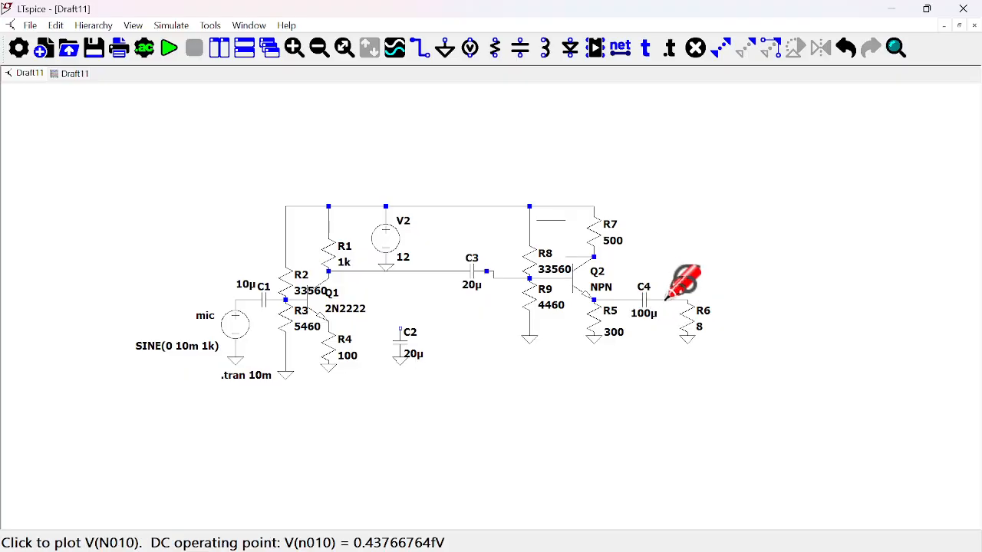
click(66, 78)
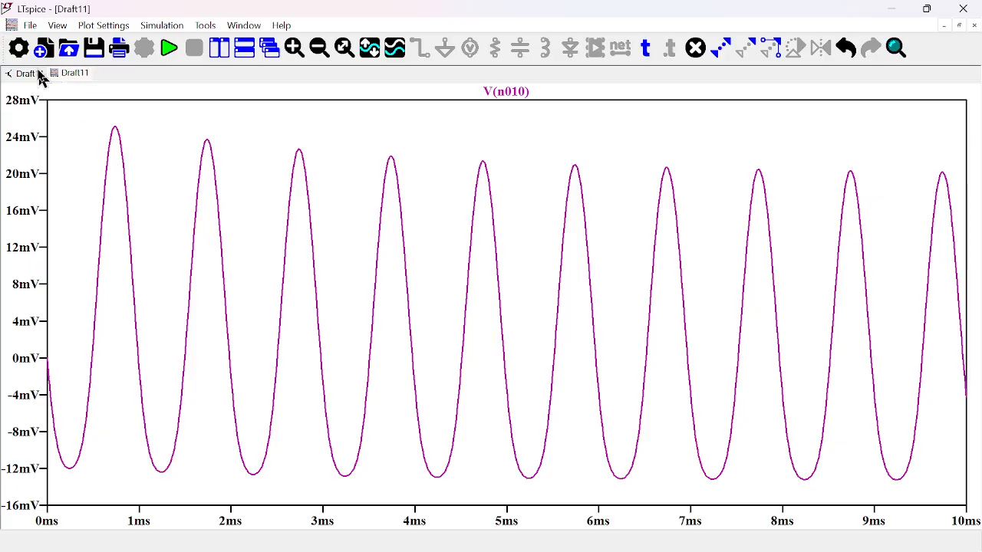
click(29, 74)
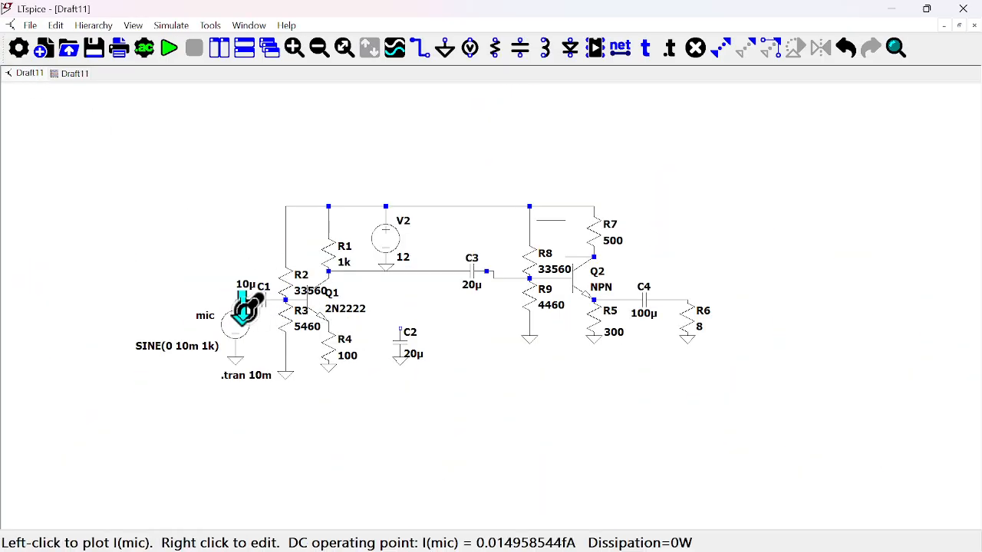
click(242, 300)
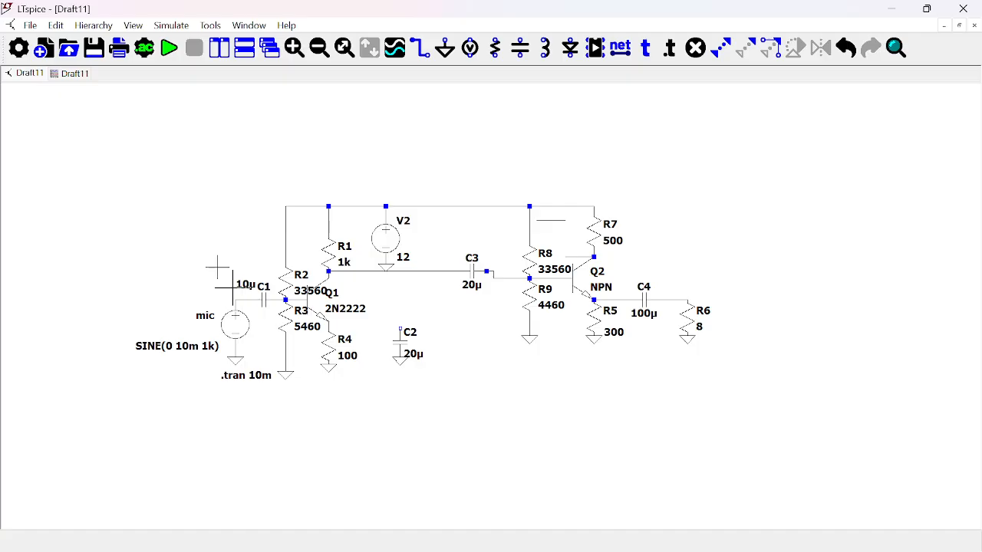
click(74, 77)
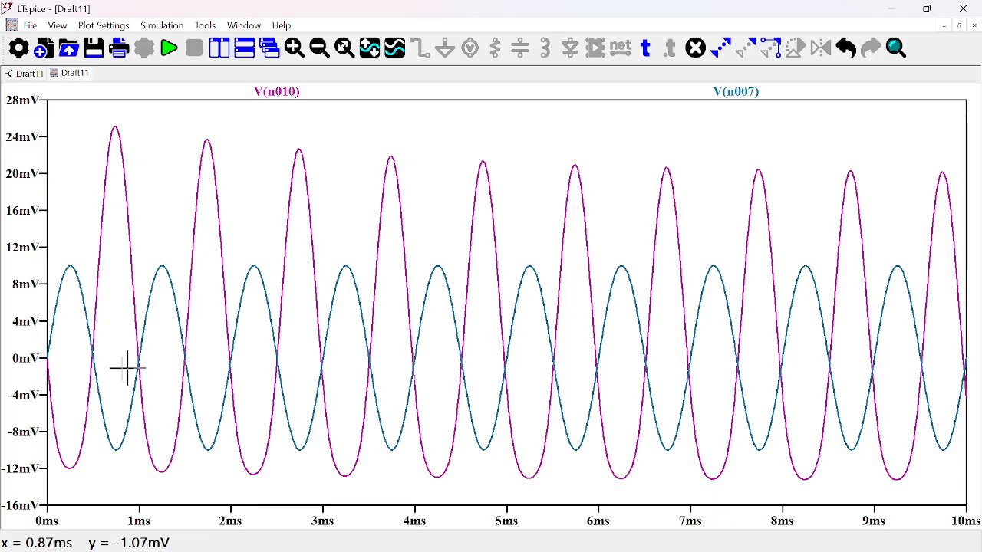
click(28, 75)
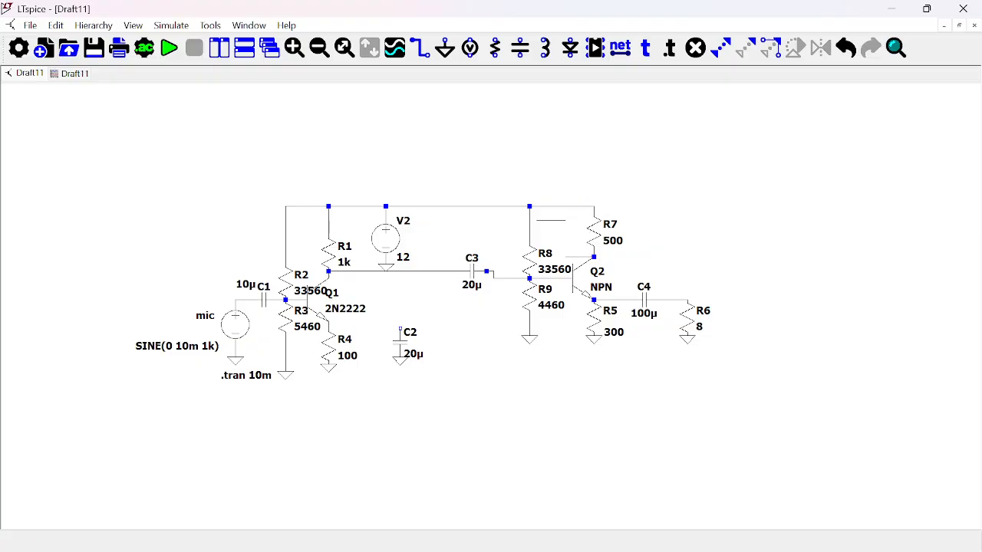
key(super)
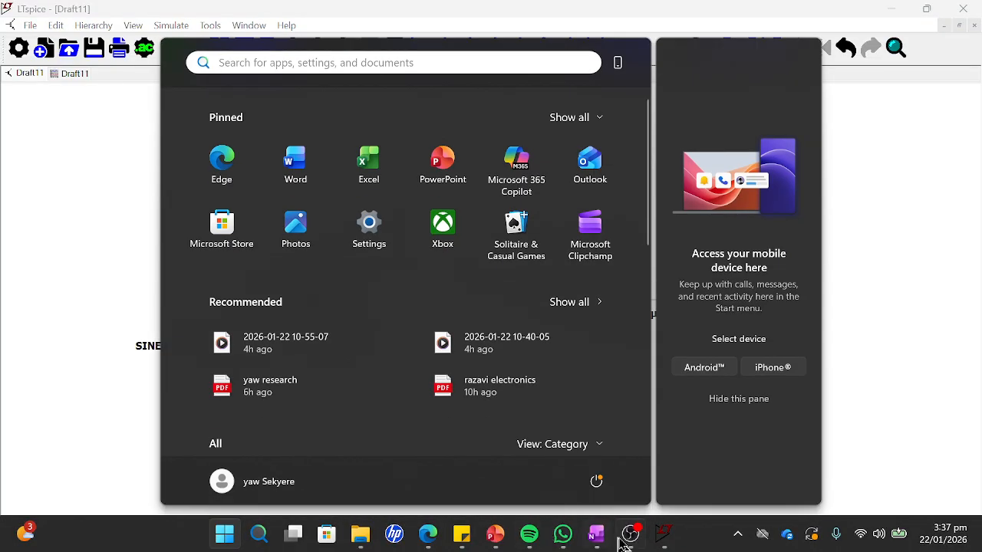
mouse_move(631, 537)
click(667, 471)
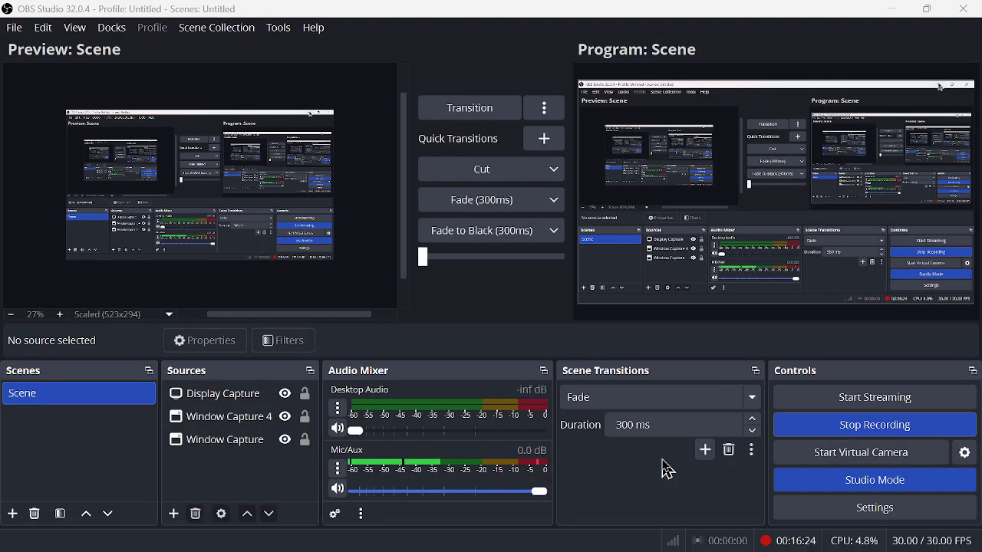